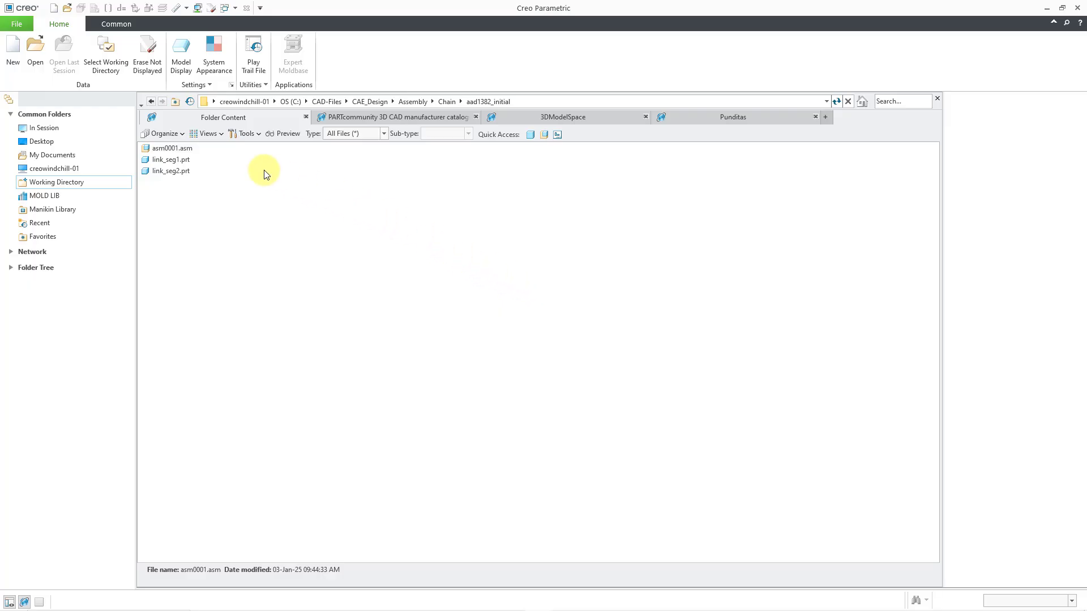
Step: Open link_seg1.prt and measure the PNT0 to PNT1 distance as 0.500 in
double_click(179, 160)
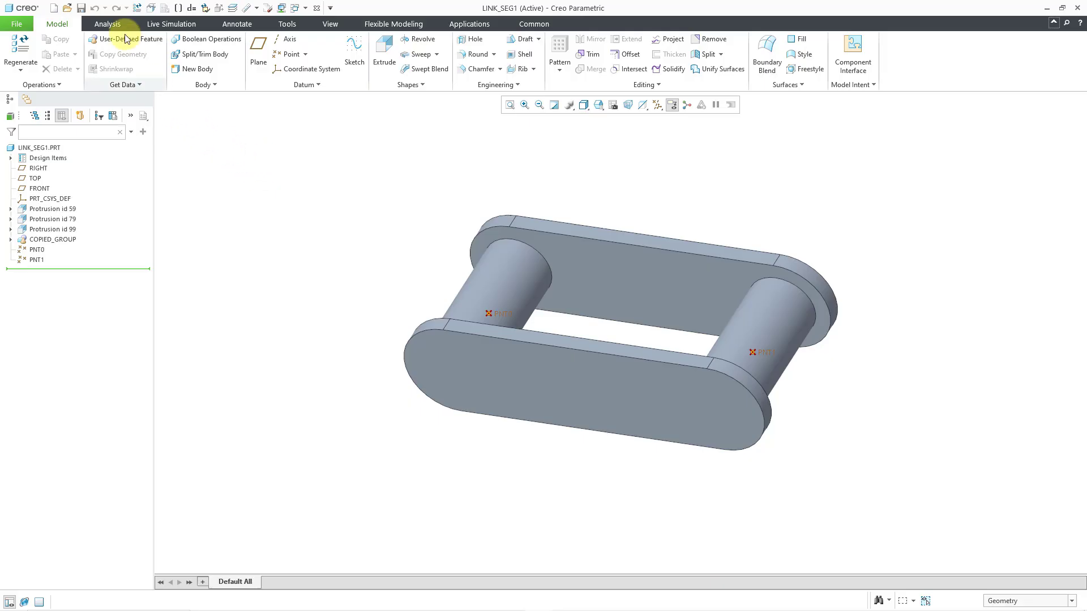
click(107, 23)
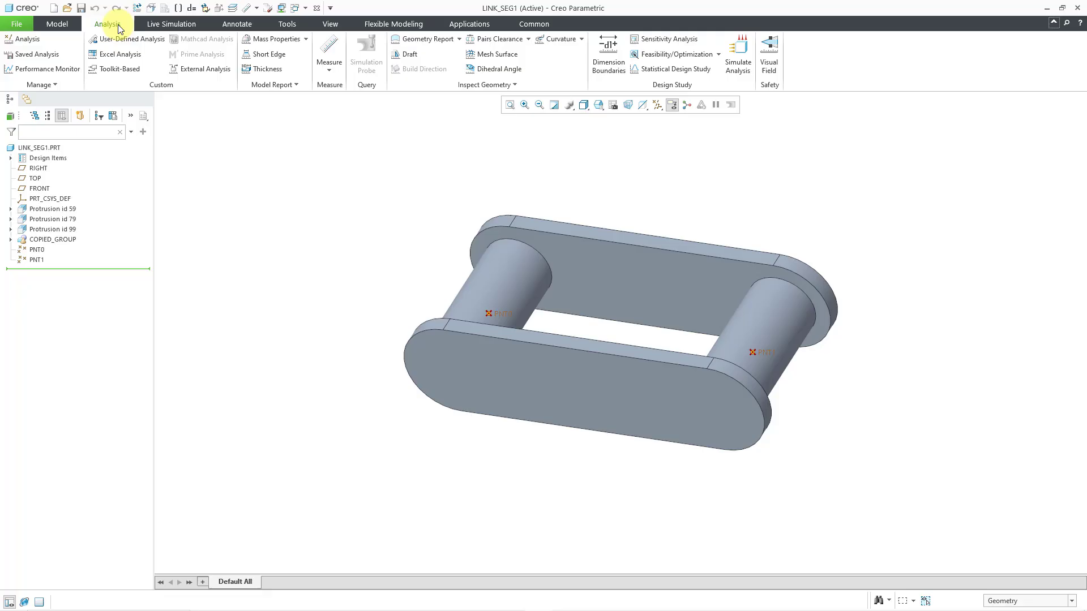
click(330, 71)
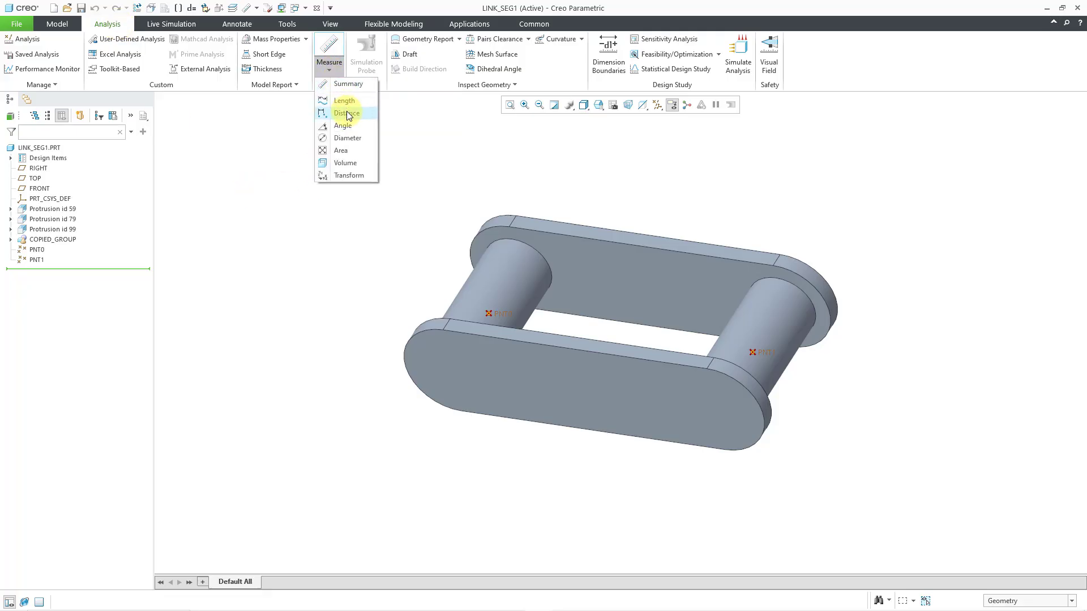
click(336, 109)
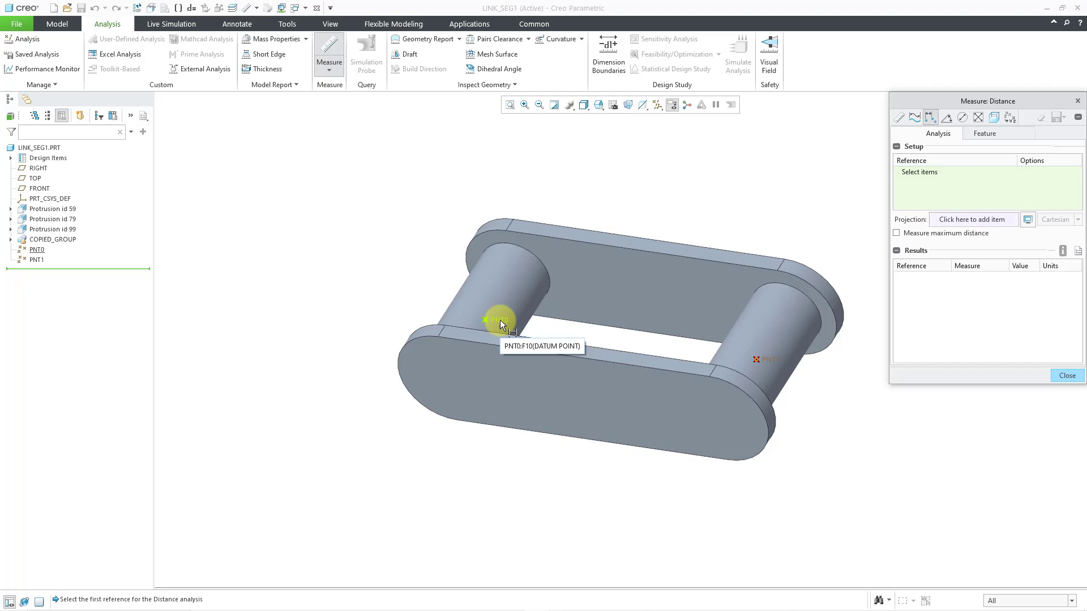
click(499, 318)
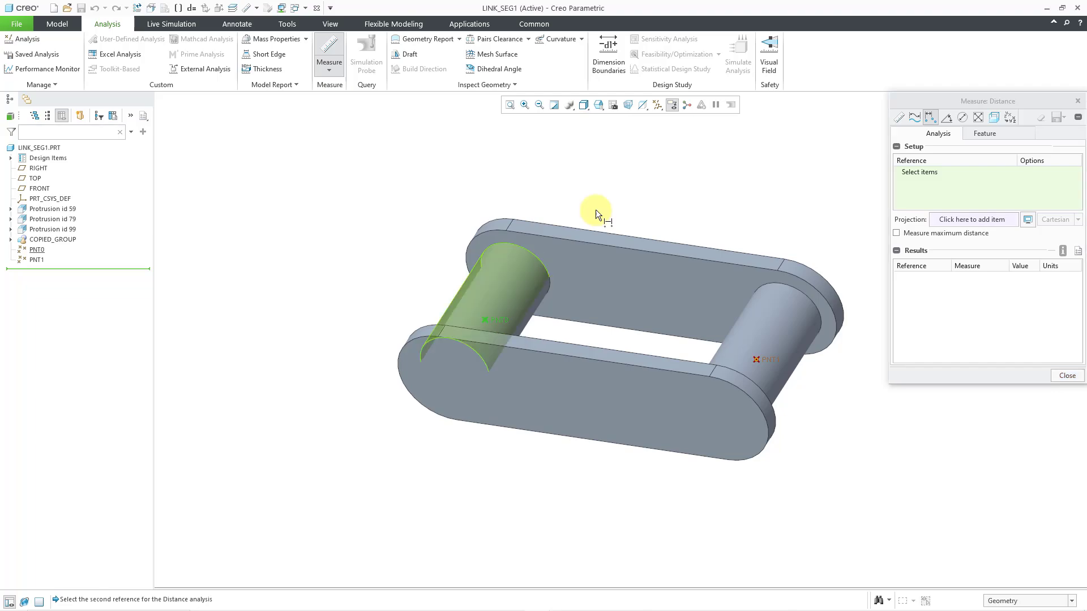
click(768, 361)
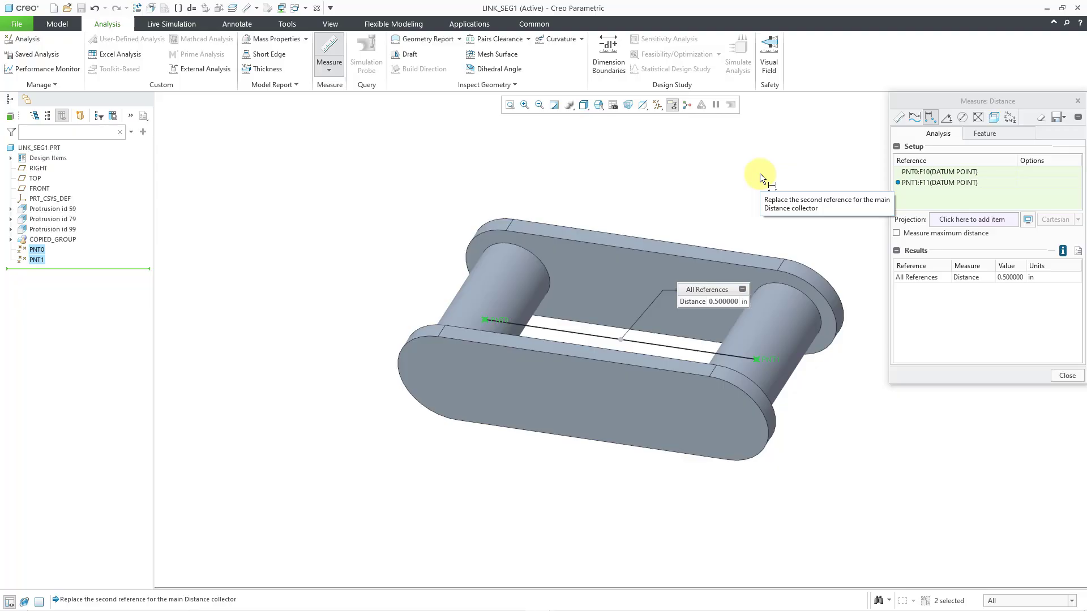
click(1067, 375)
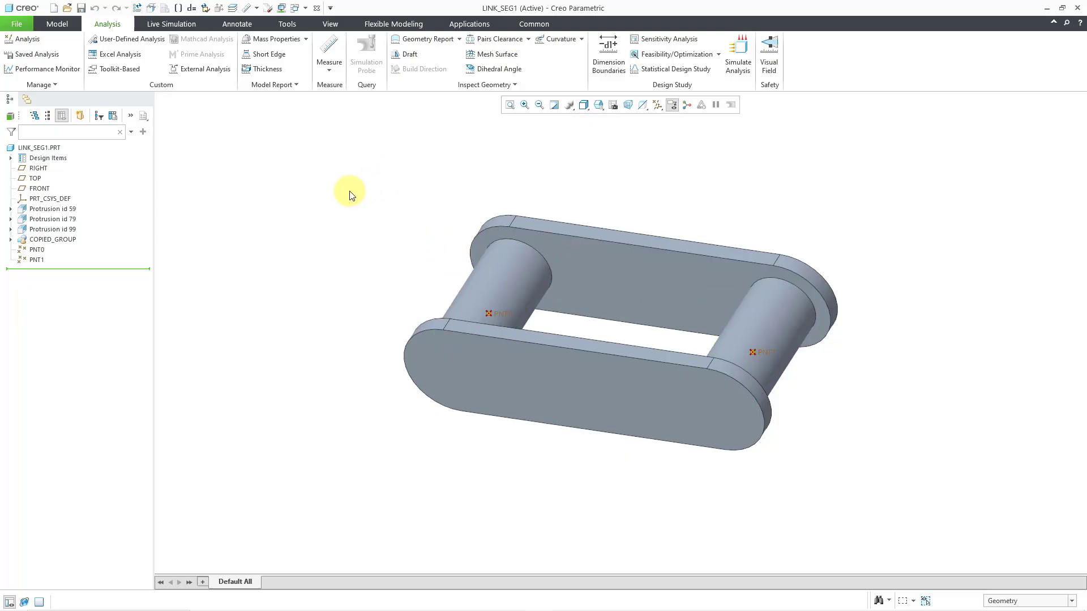
click(68, 9)
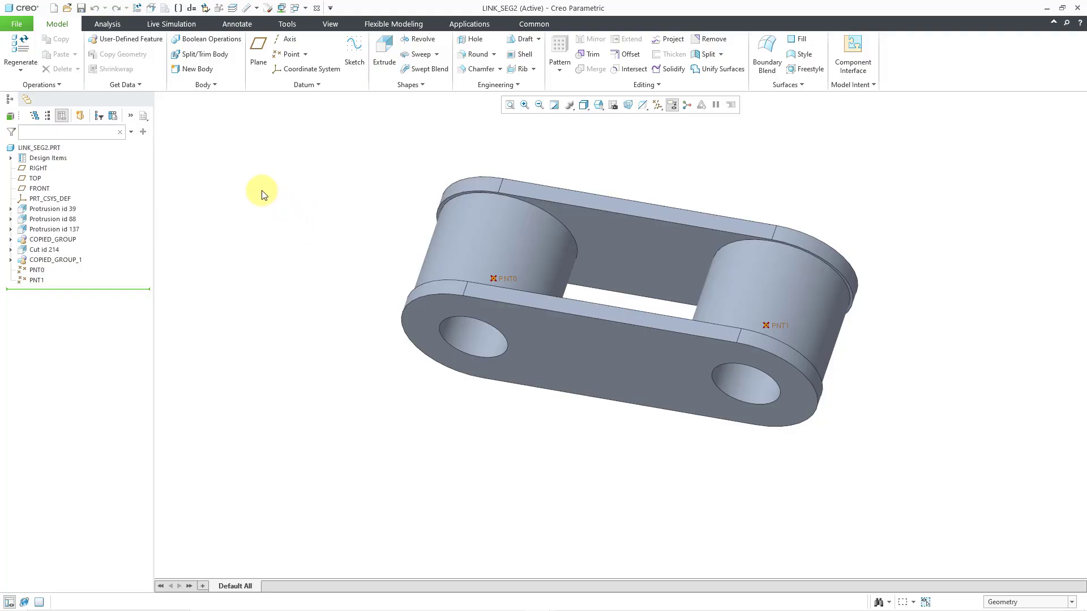
Step: Create assembly bike_chain using the mcae_assy_creo7_inch template instead of the default
click(54, 9)
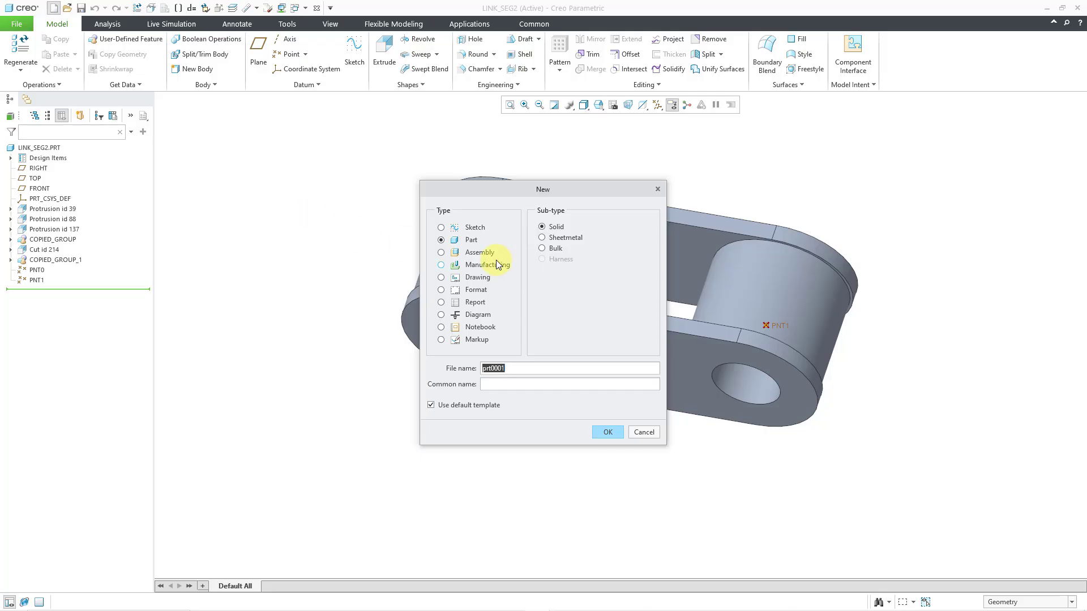
click(481, 253)
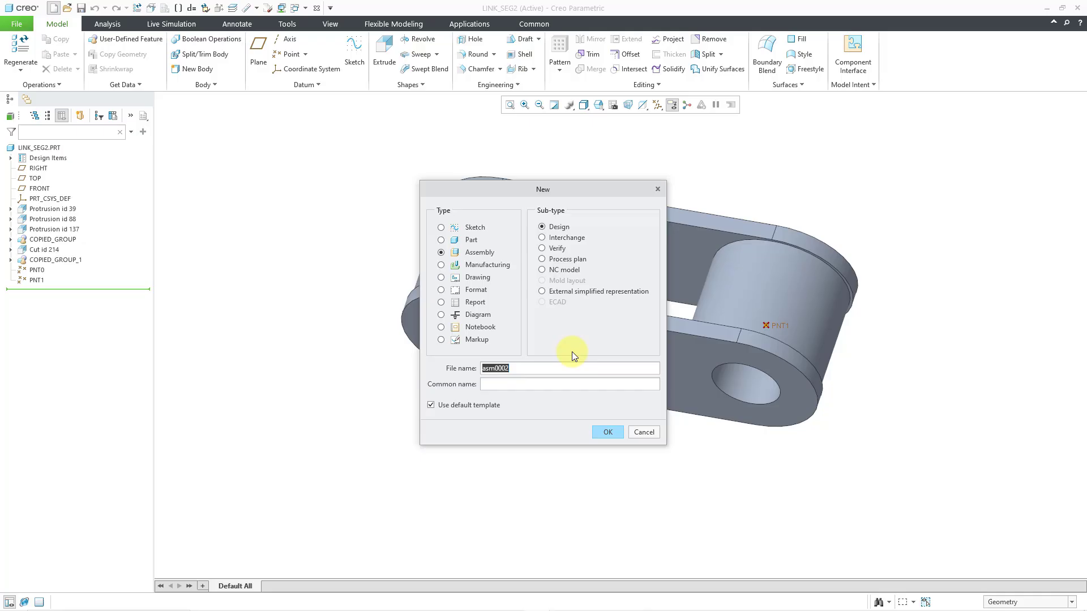
text(bike_chain)
click(460, 405)
click(607, 431)
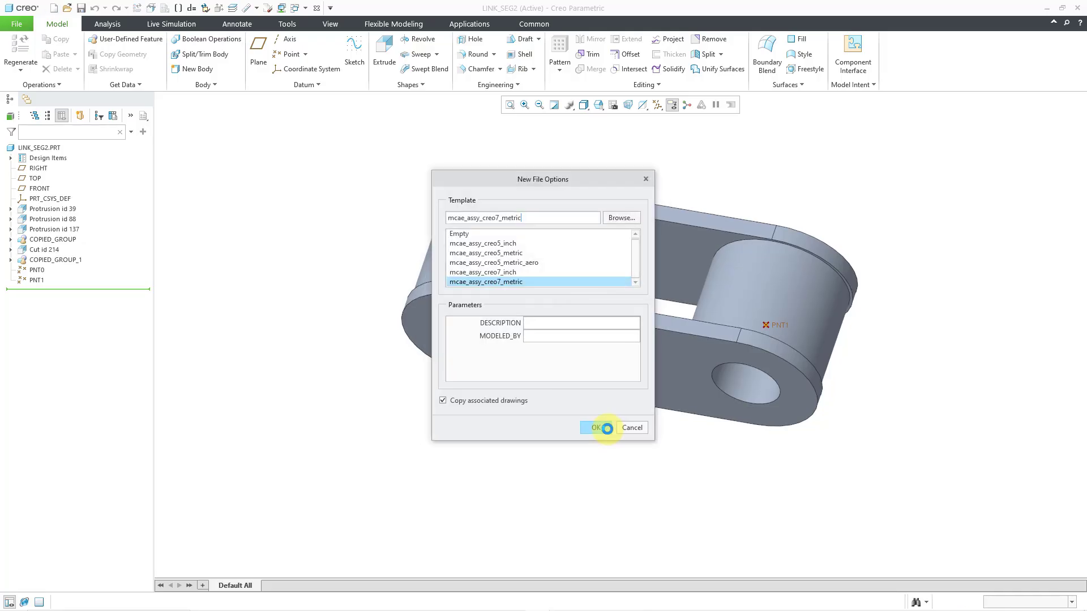
click(515, 273)
click(595, 429)
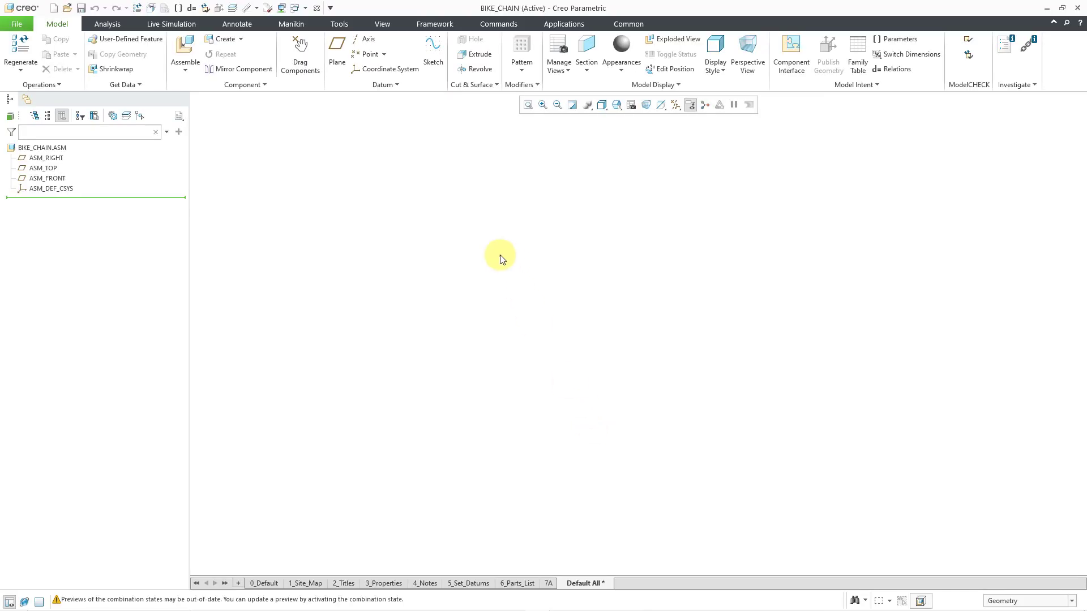
Step: Turn on datum plane display
click(676, 106)
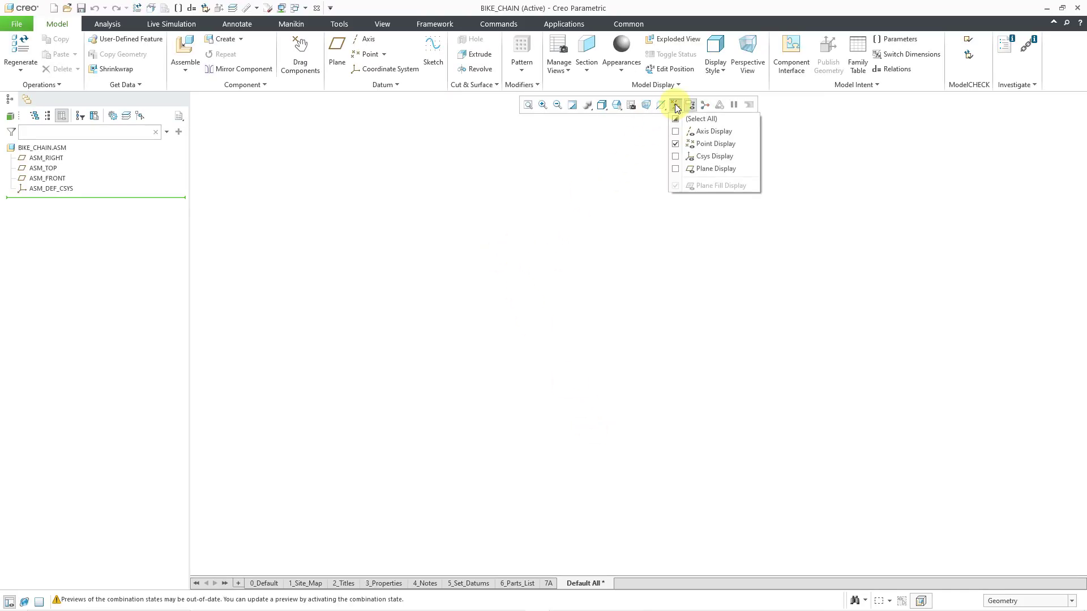
click(702, 169)
click(479, 139)
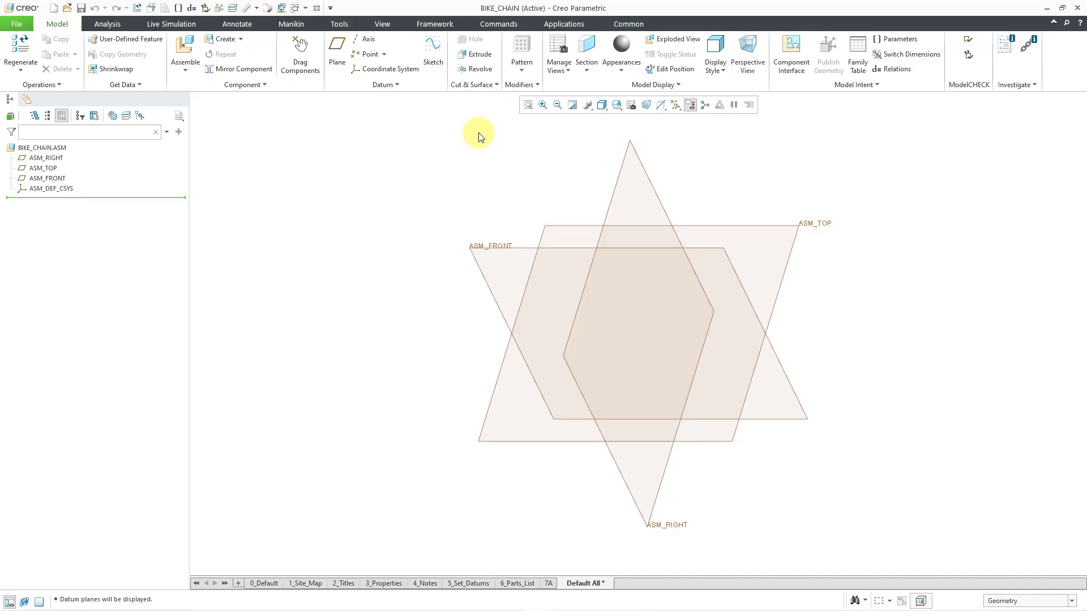
Step: Start a sketch on ASM_FRONT in sketch view, then hide the datum planes
click(499, 248)
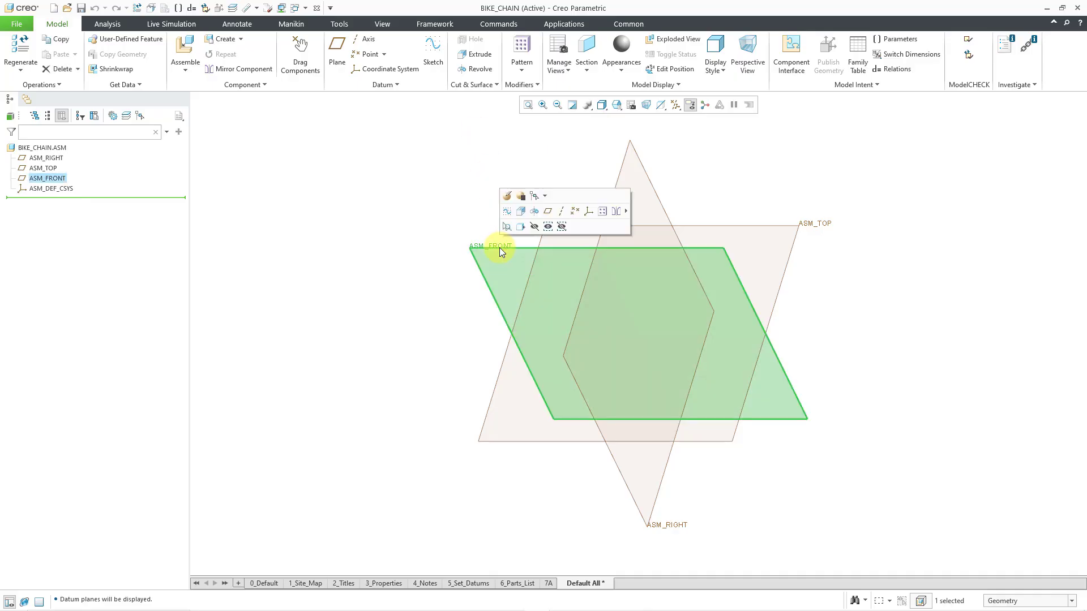
click(507, 211)
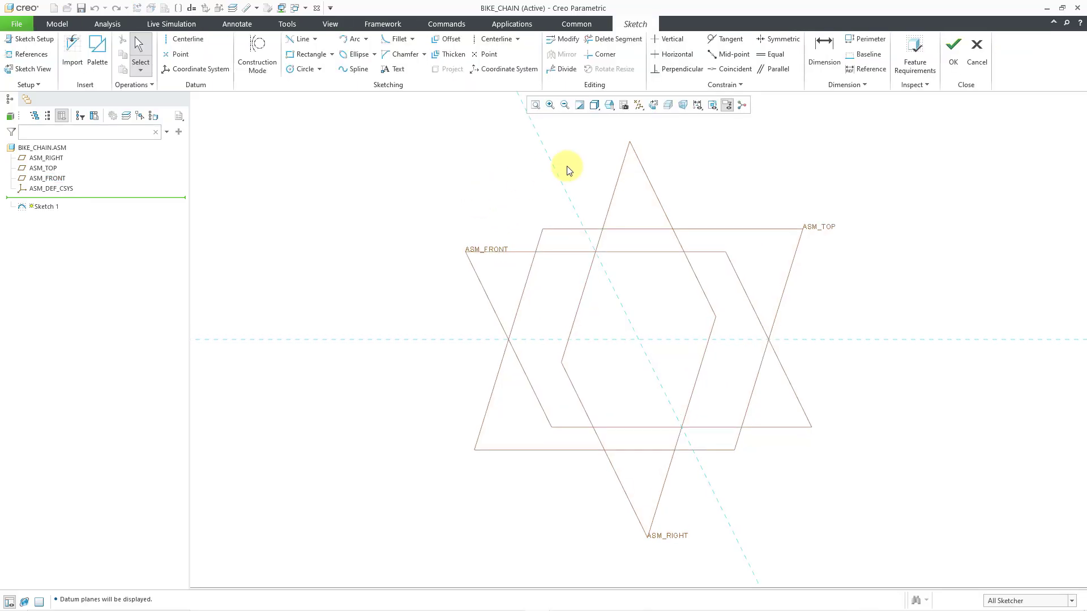
click(654, 105)
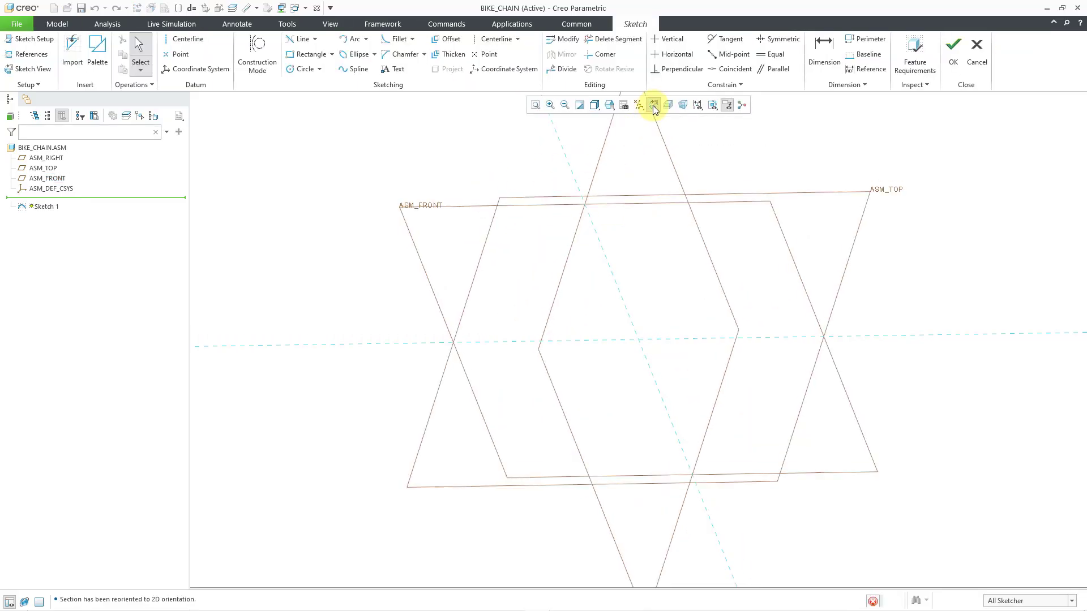
click(636, 110)
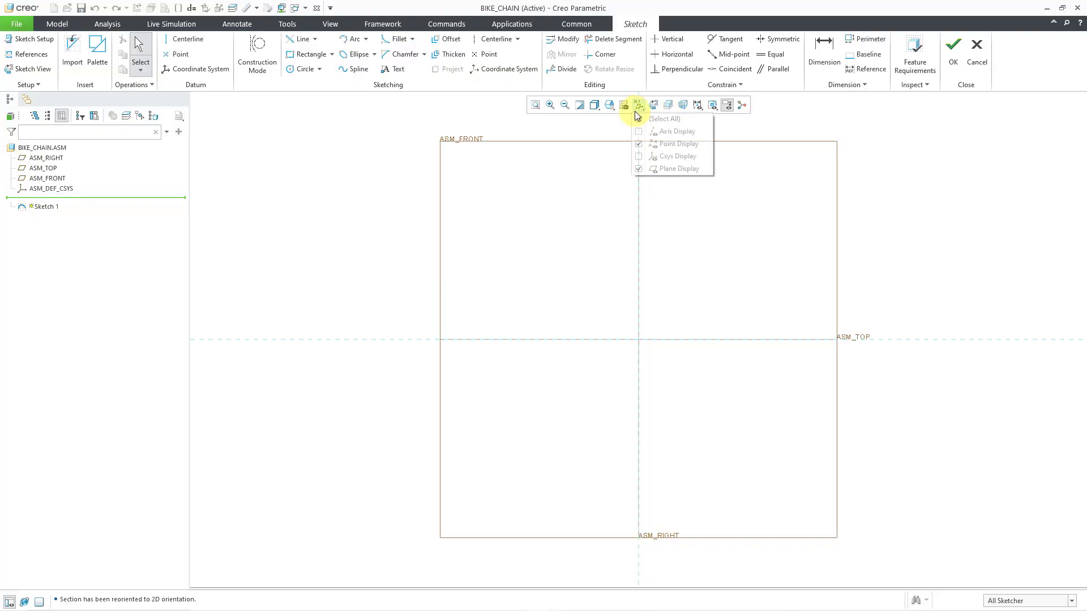
click(676, 170)
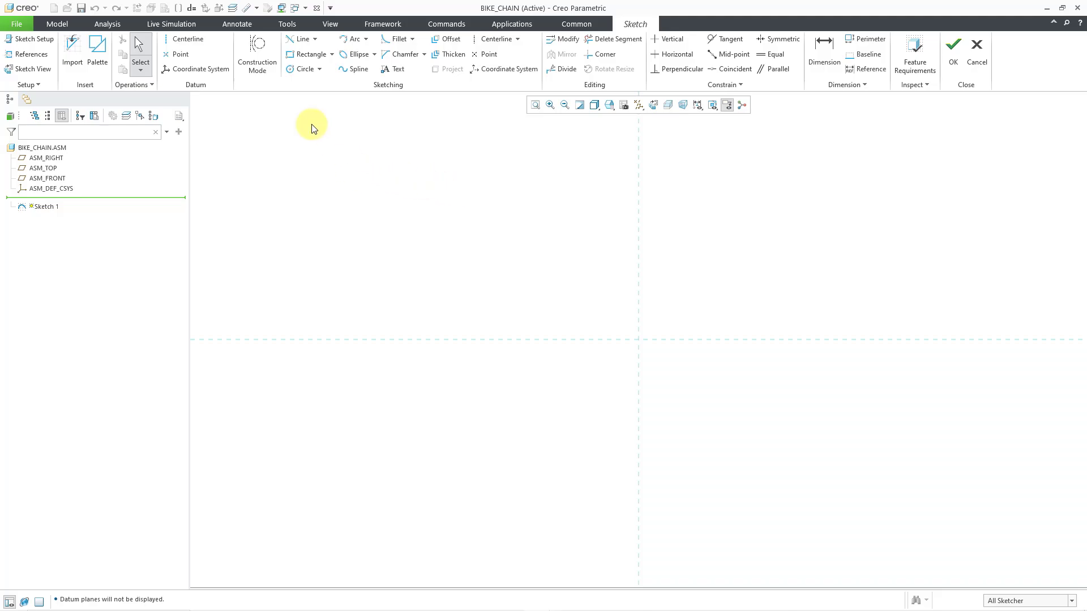
Step: Draw two circles on the horizontal axis, the first centred at the origin
click(294, 71)
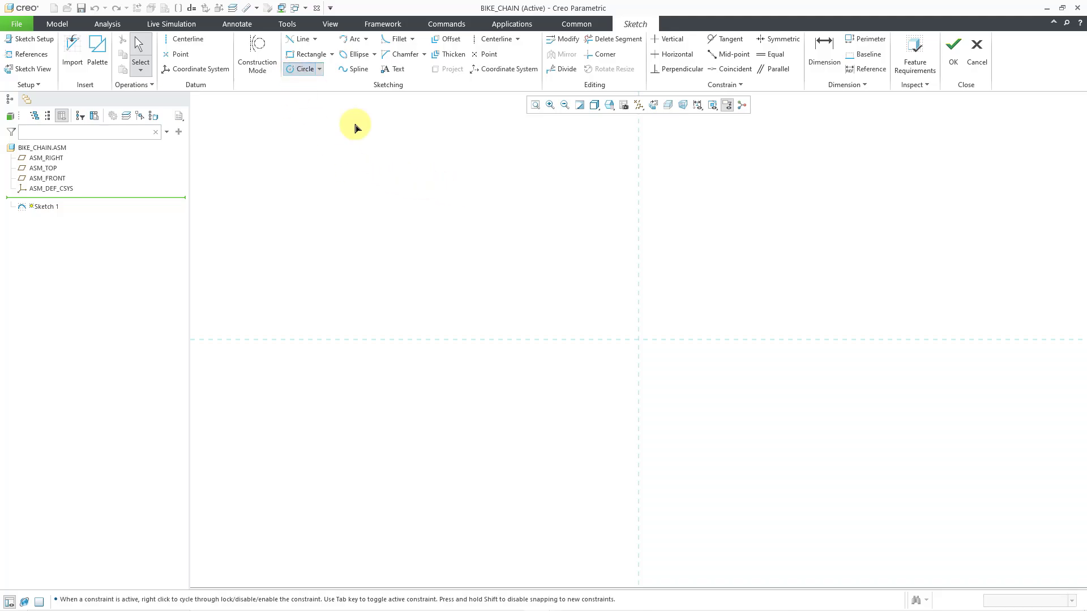
click(639, 340)
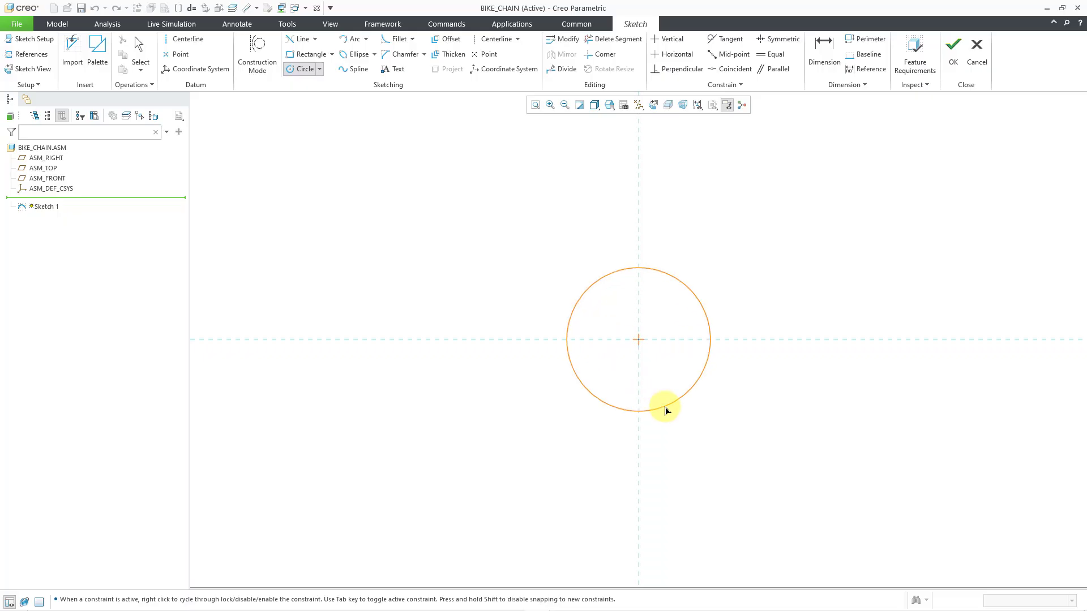
click(665, 410)
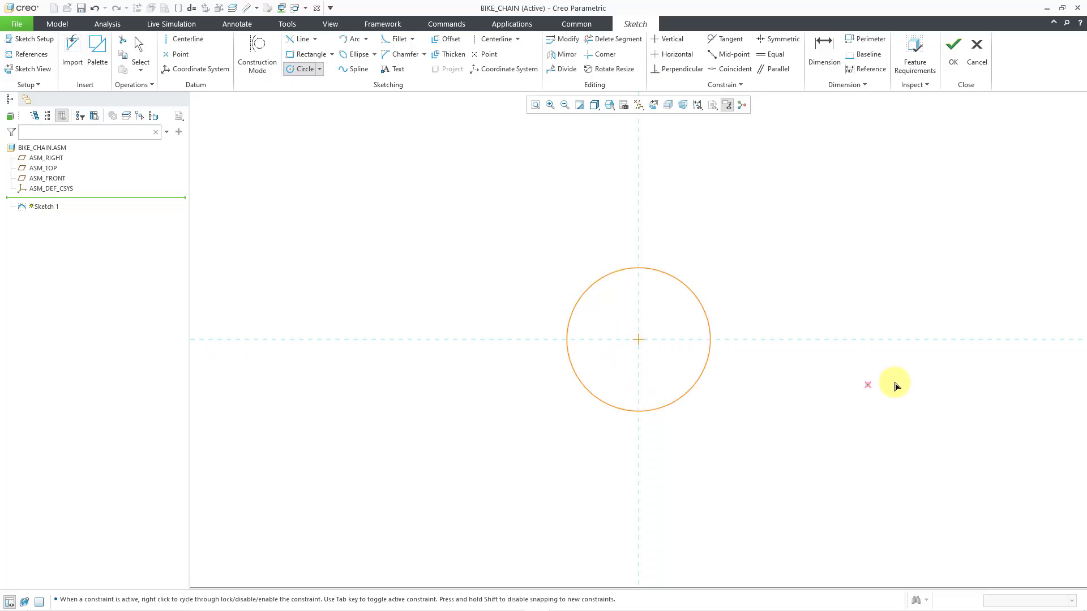
click(924, 339)
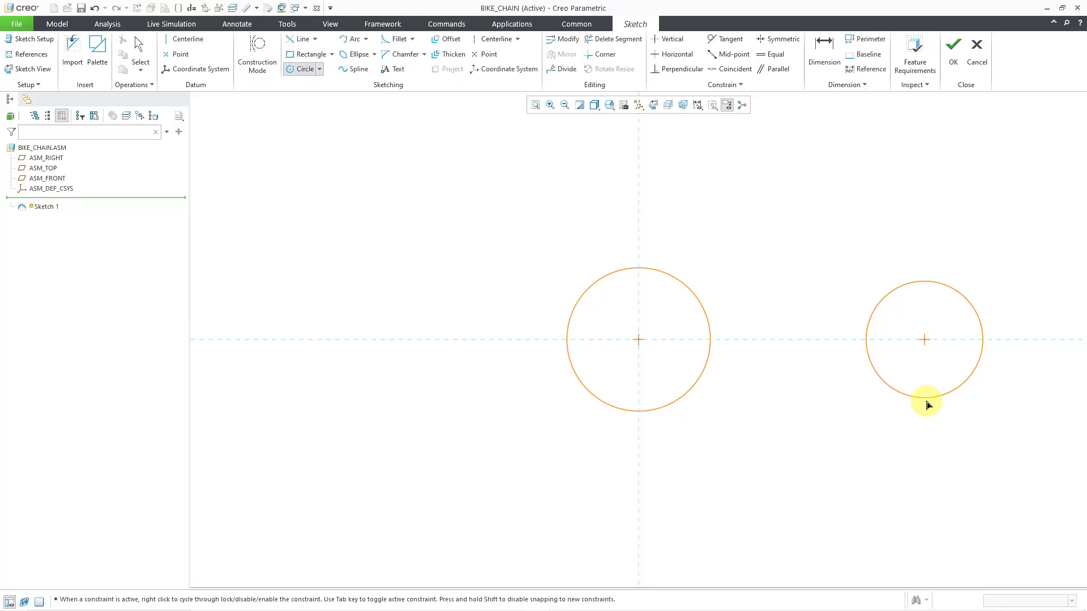
click(929, 416)
scroll(679, 261, down, 2)
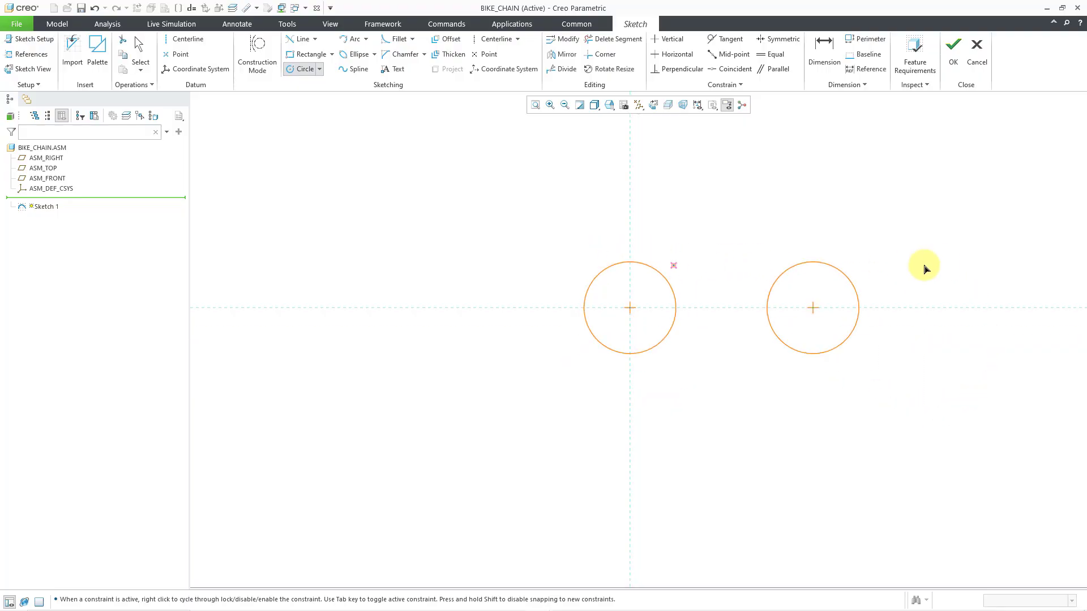
scroll(906, 263, up, 2)
middle_click(651, 213)
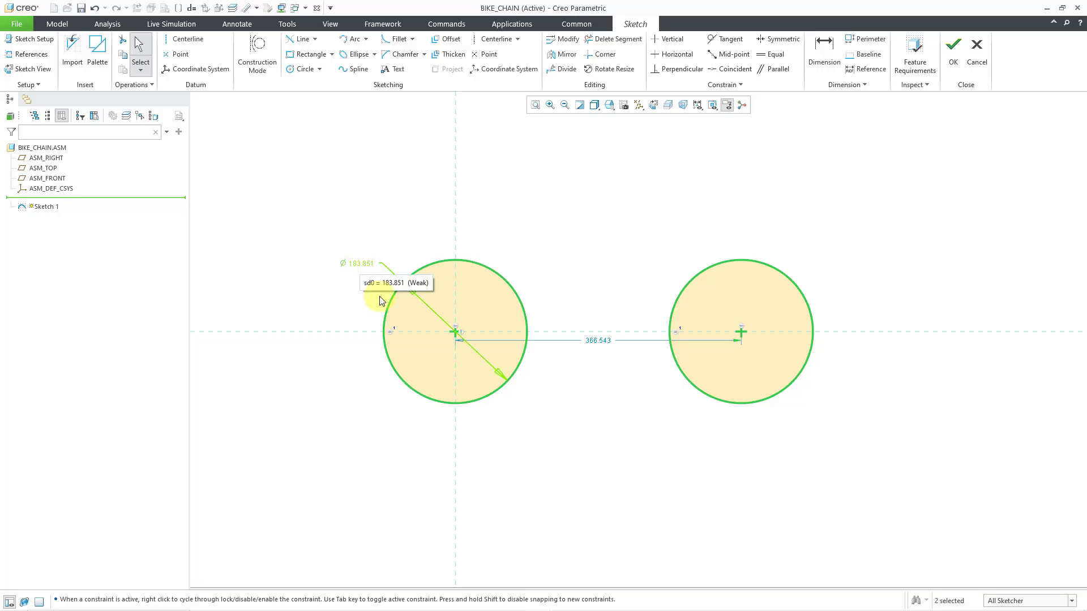
Step: Set the distance between the circle centres to 5
double_click(604, 342)
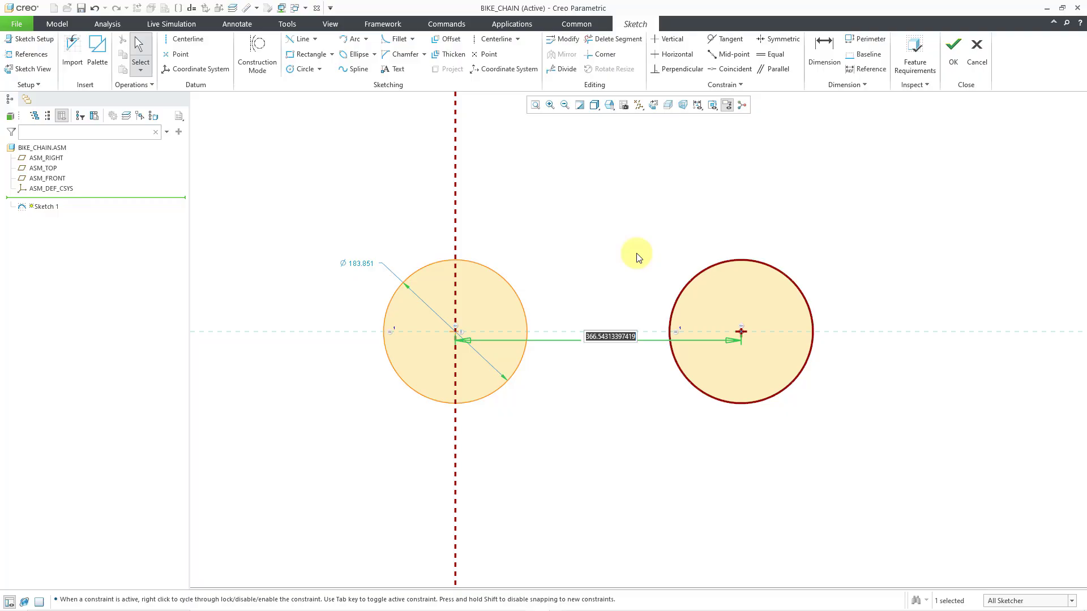
text(5)
key(Return)
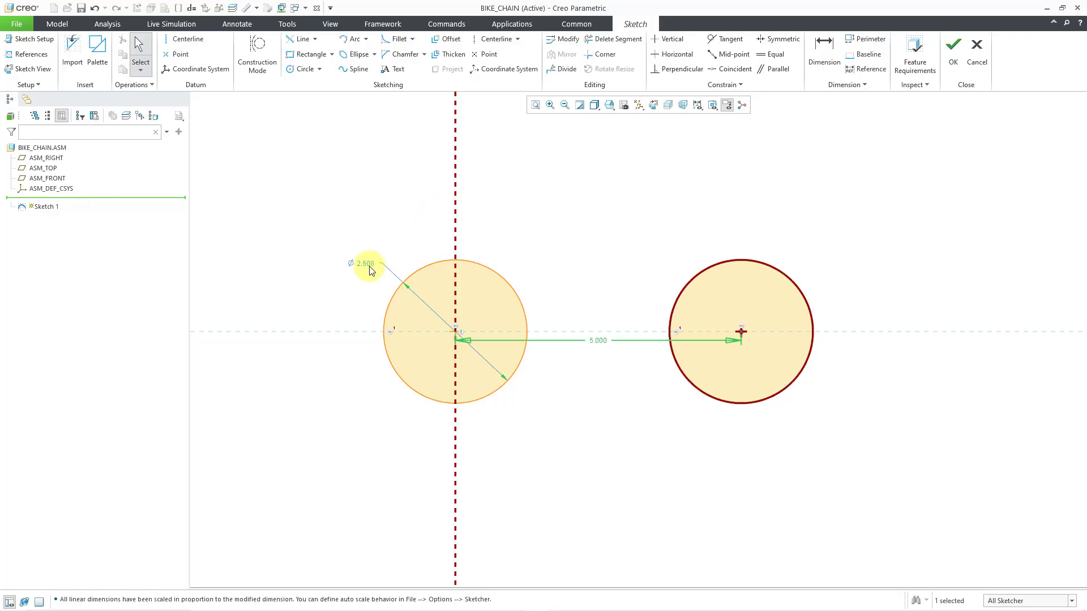
click(518, 191)
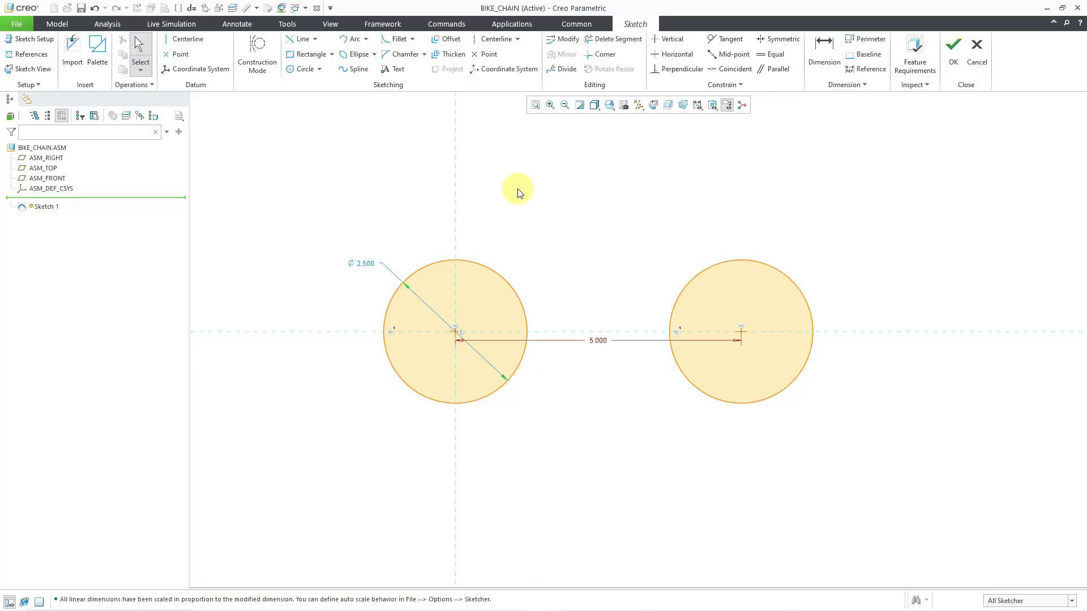
Step: Draw top and bottom lines tangent to both circles
click(315, 41)
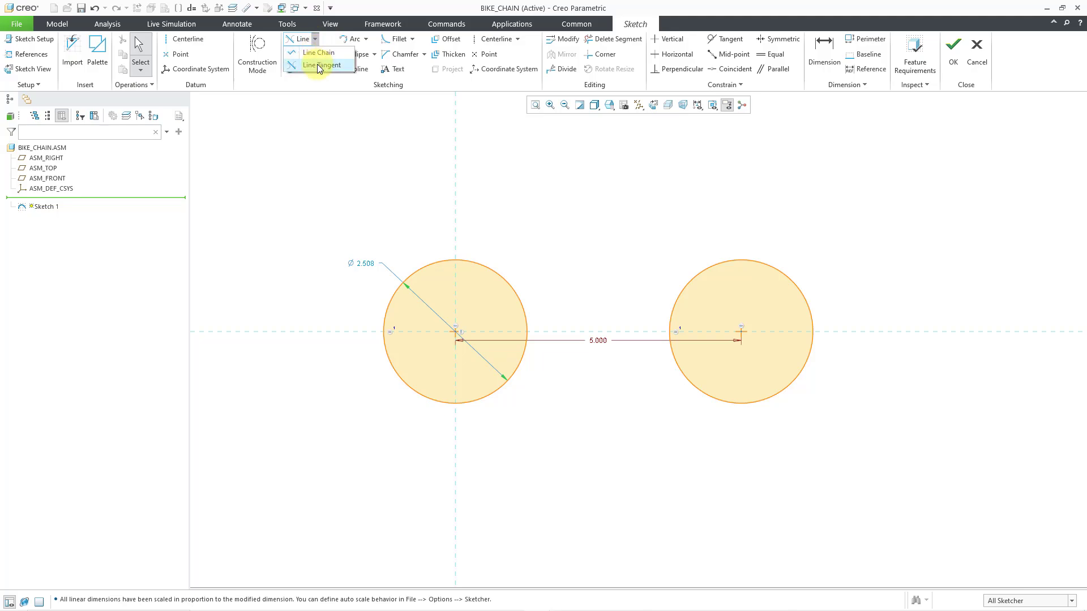
click(317, 66)
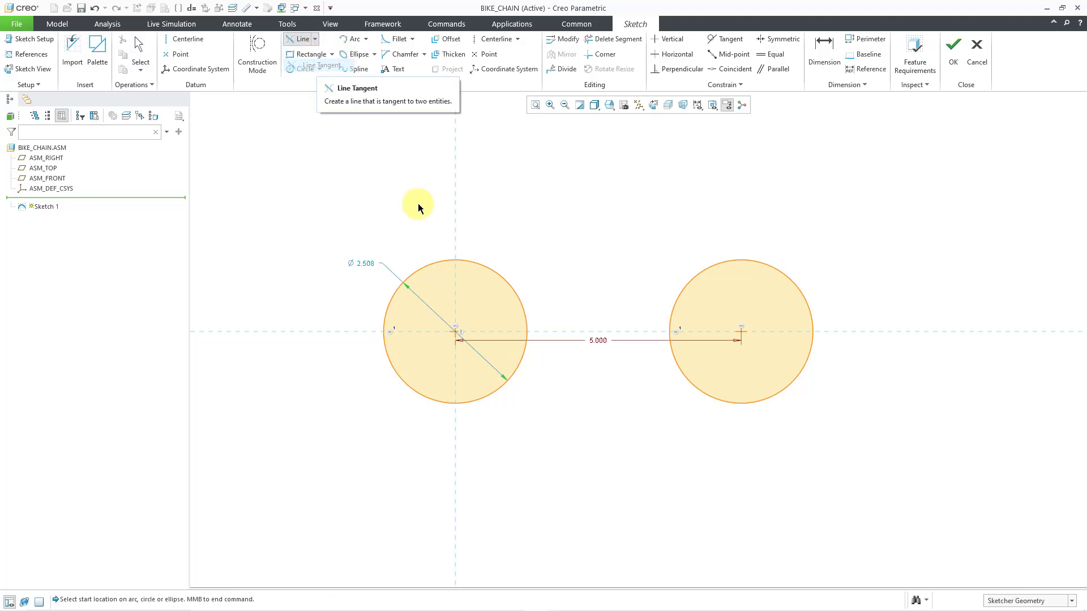
click(440, 260)
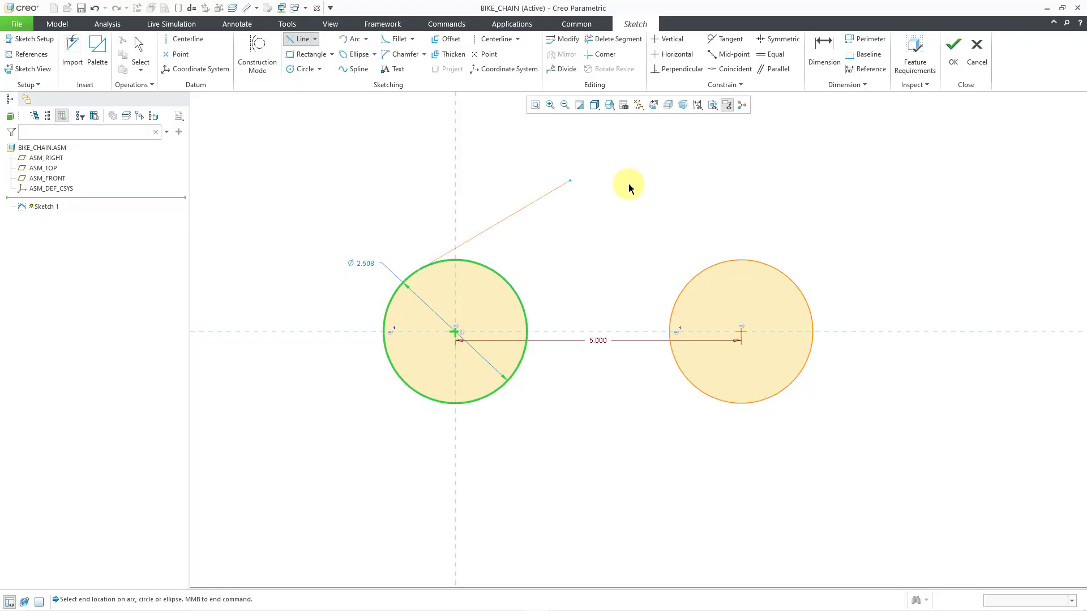
click(737, 259)
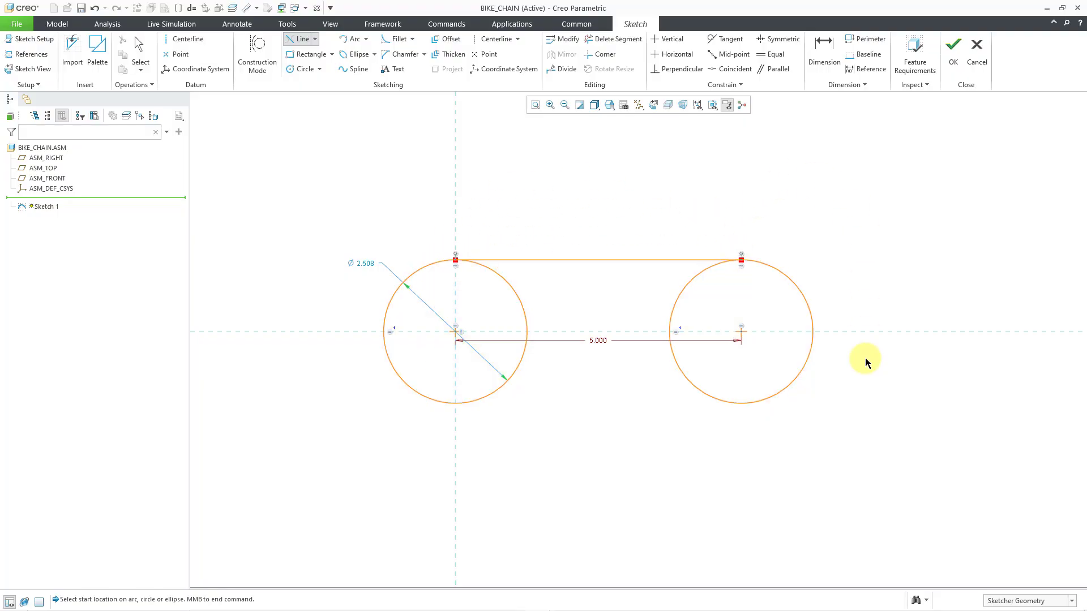
click(745, 412)
click(460, 405)
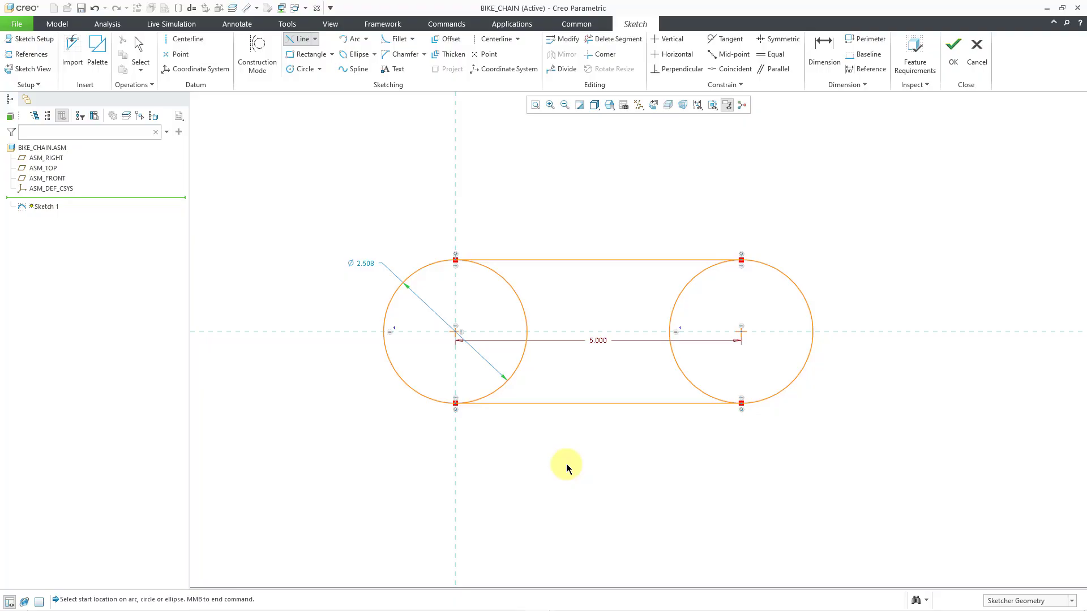
middle_click(629, 439)
click(569, 215)
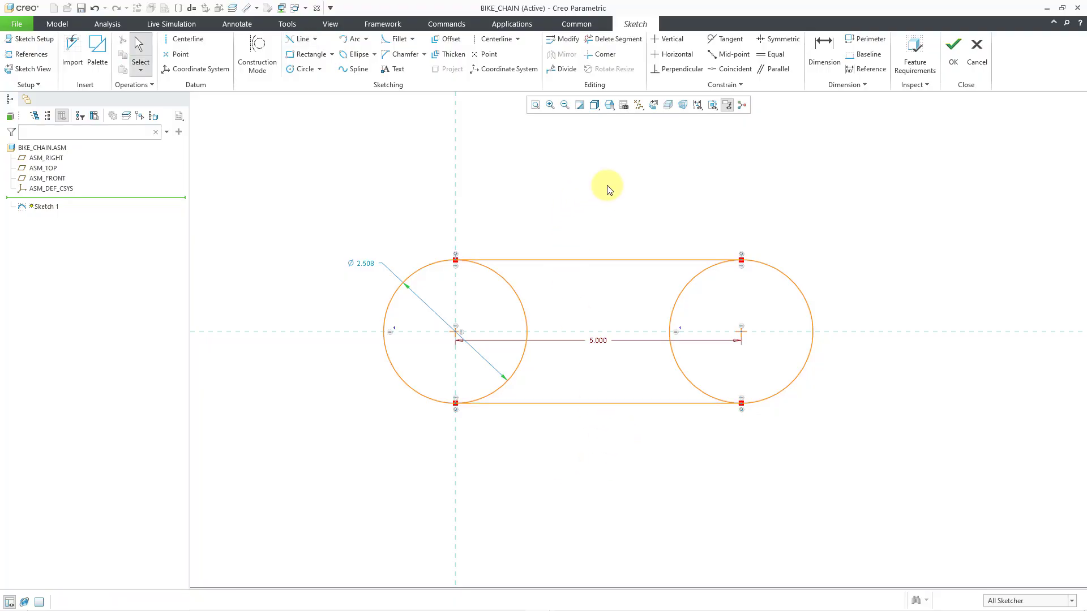
Step: Trim away the inner arcs of both circles with Delete Segment
click(630, 45)
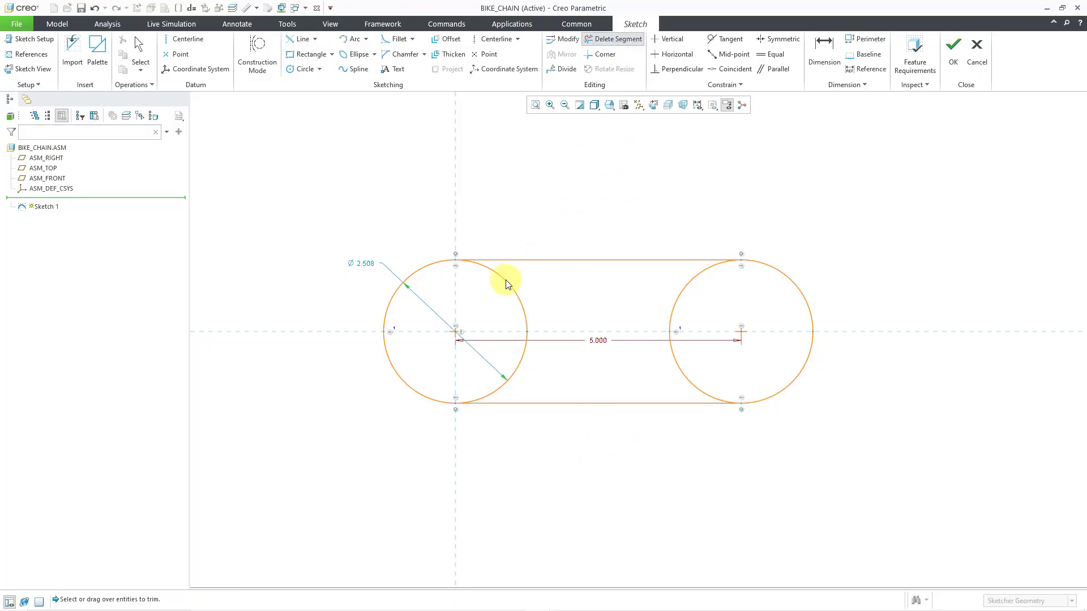
mouse_move(487, 298)
mouse_down()
mouse_move(690, 305)
mouse_move(700, 336)
mouse_move(676, 372)
mouse_move(507, 375)
mouse_up()
middle_click(613, 185)
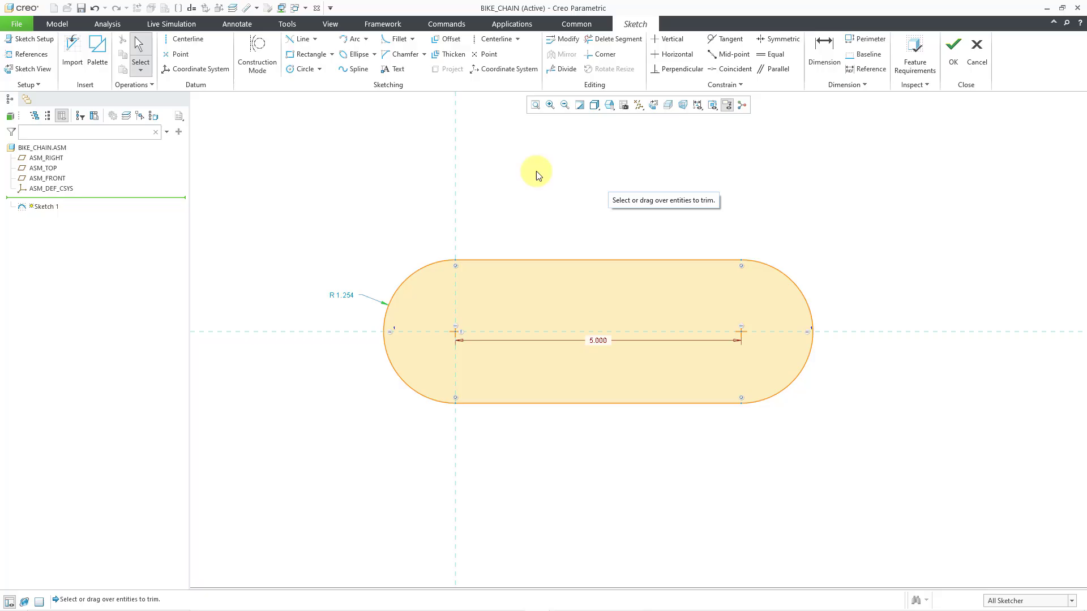
double_click(342, 297)
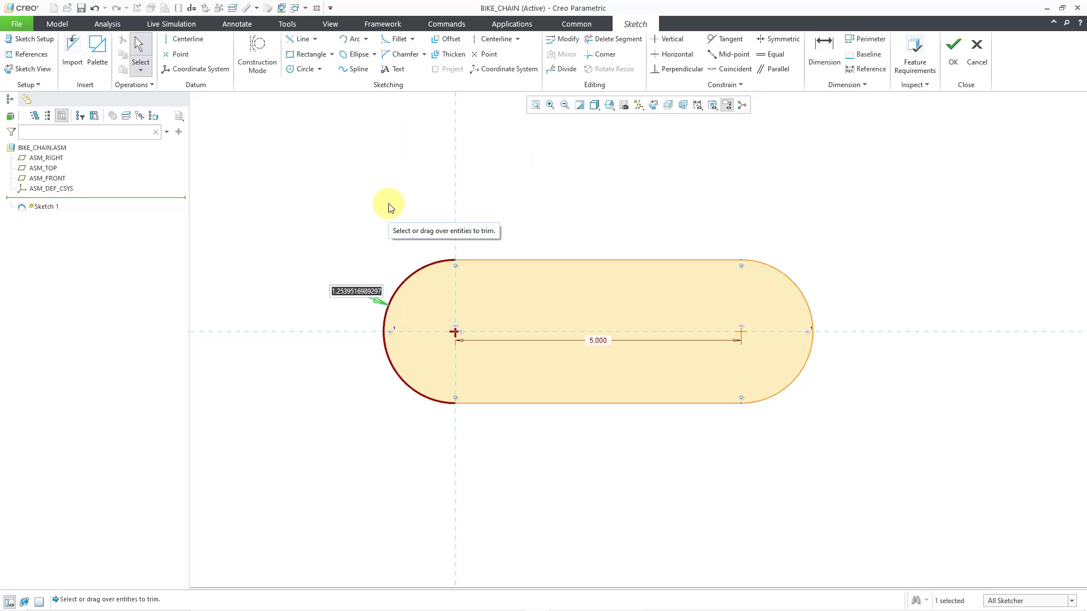
Step: Change the end arc radius from R 1.254 to 1.59155 (R 1.592)
text(1.)
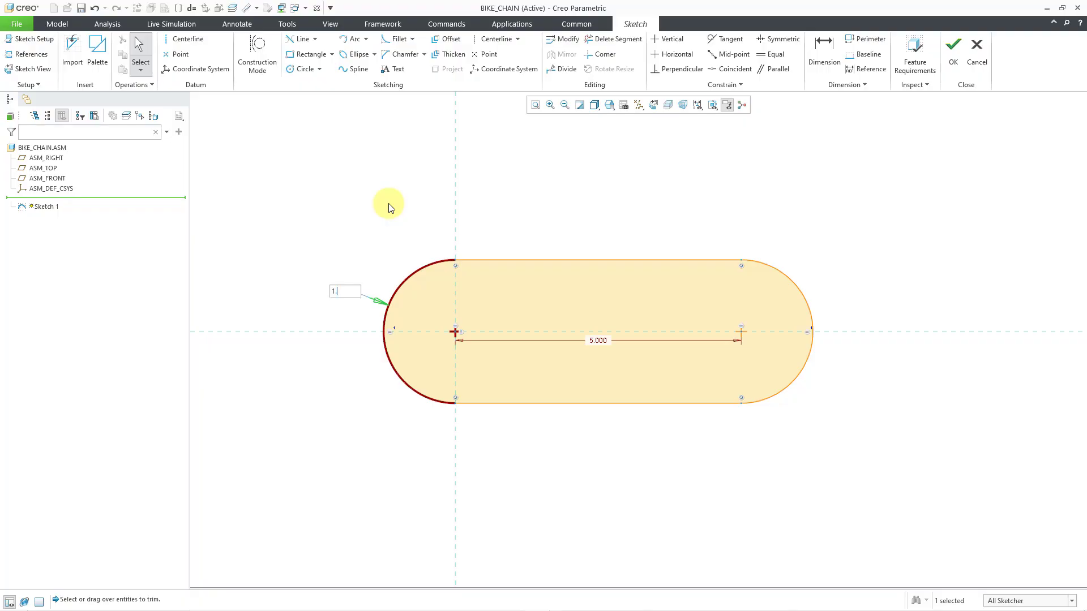
text(59155)
key(Return)
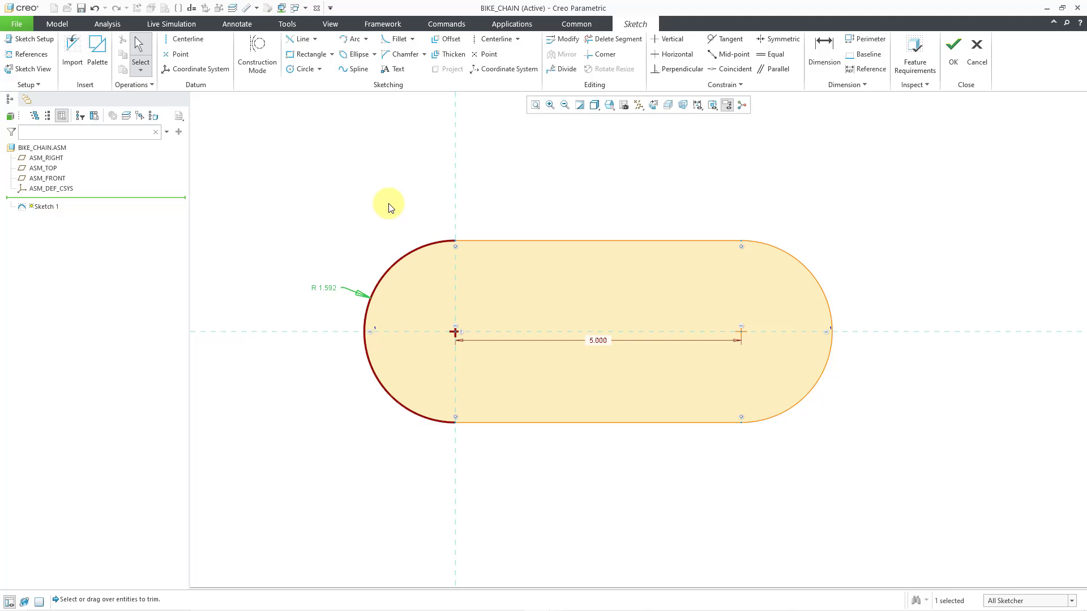
click(383, 203)
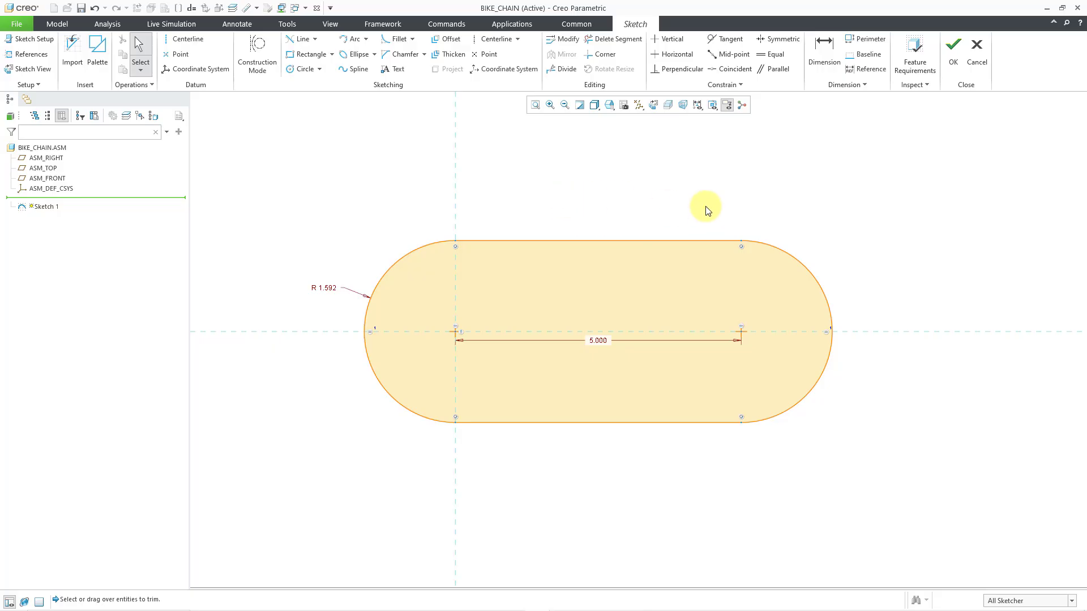
Step: Exit the sketch and measure the racetrack curve length as 20.0000 in
click(954, 62)
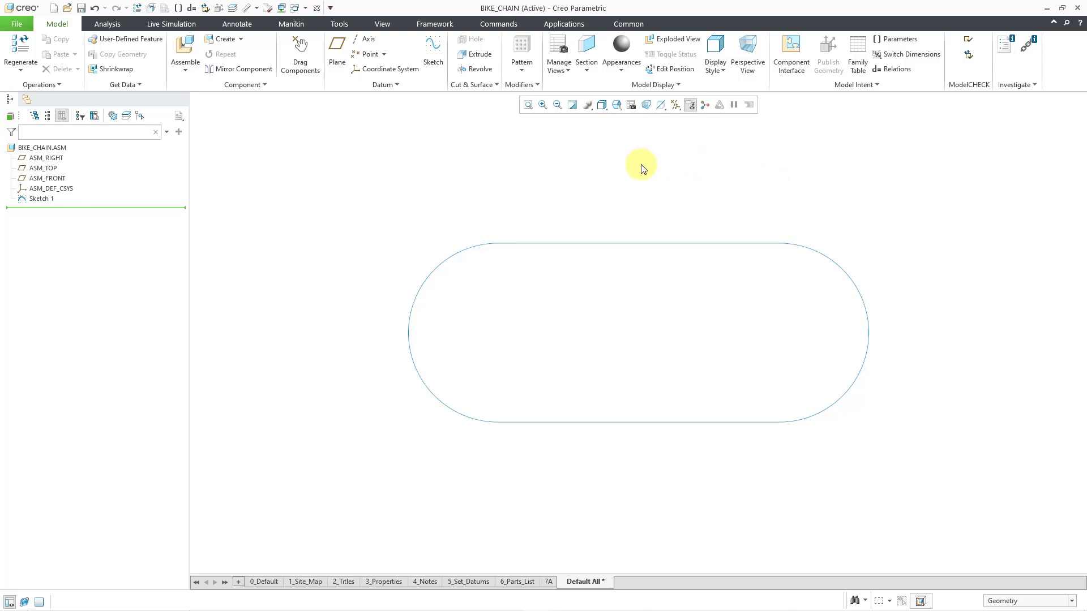
click(113, 25)
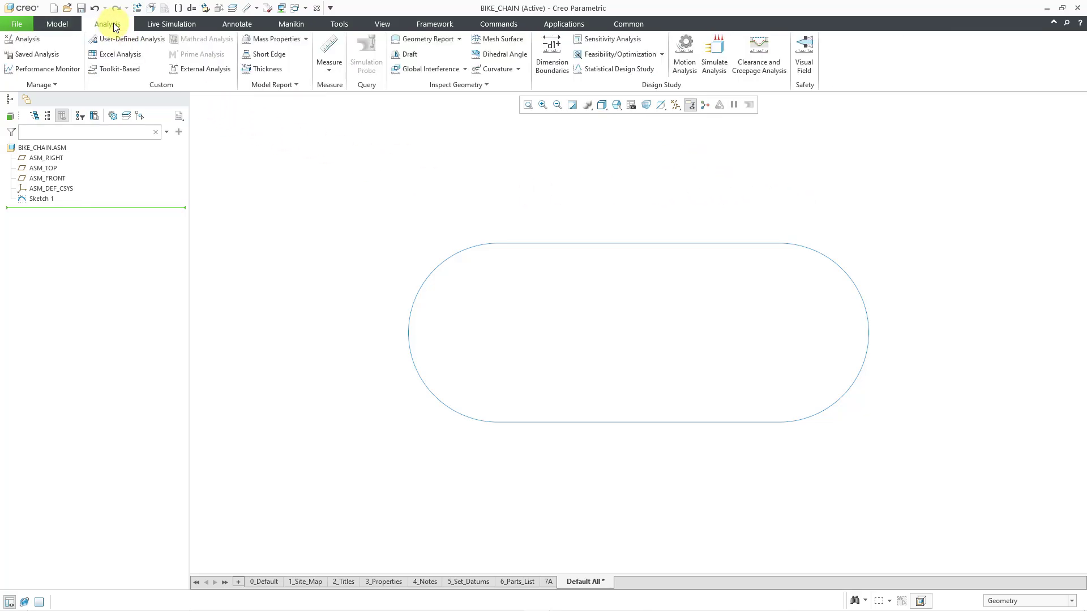
click(326, 71)
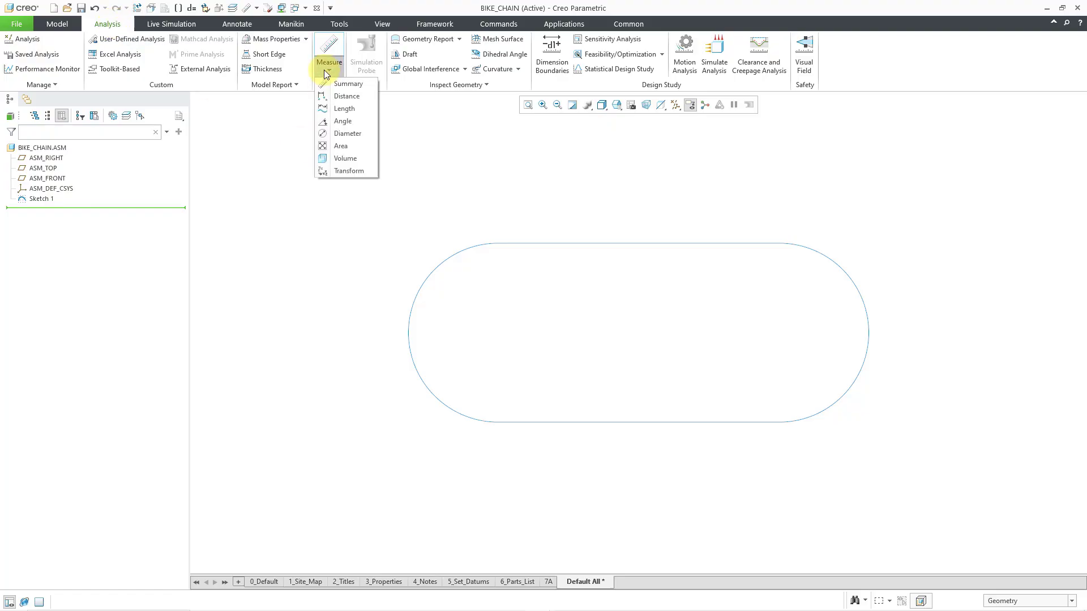
click(342, 109)
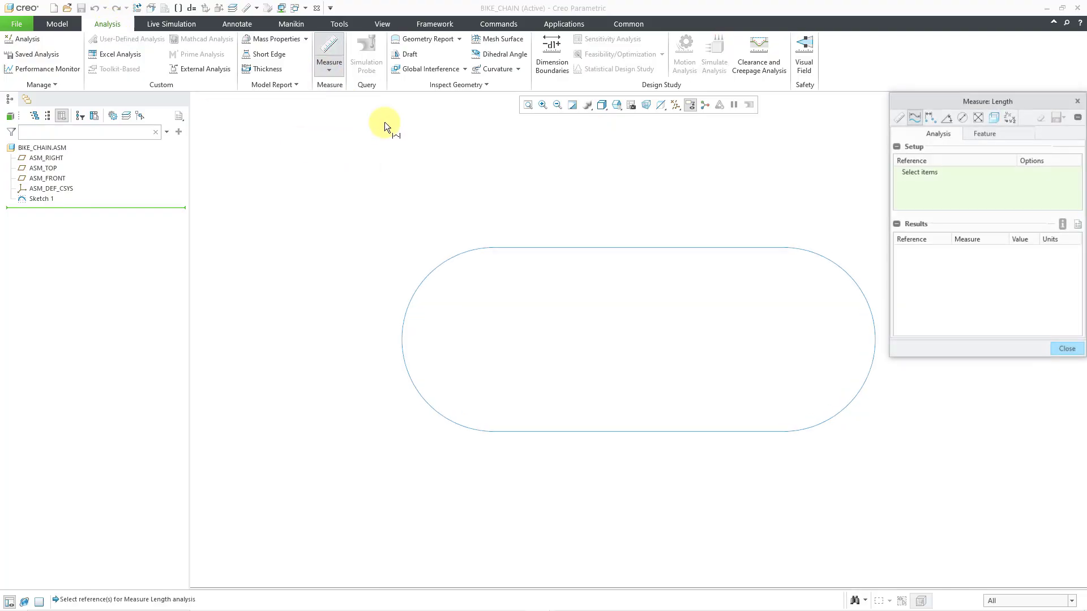
click(528, 246)
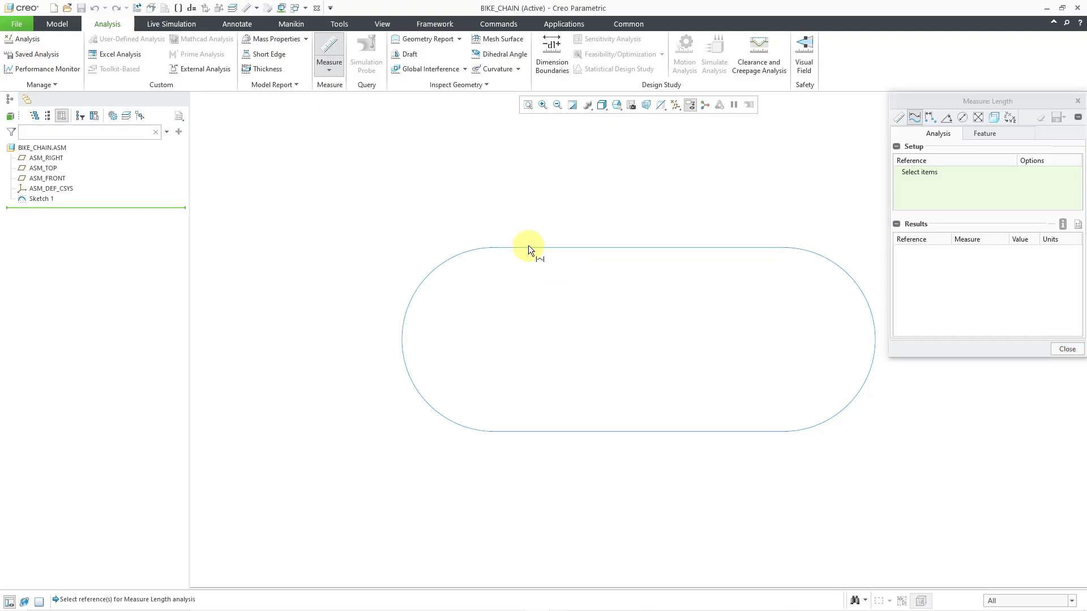
click(528, 247)
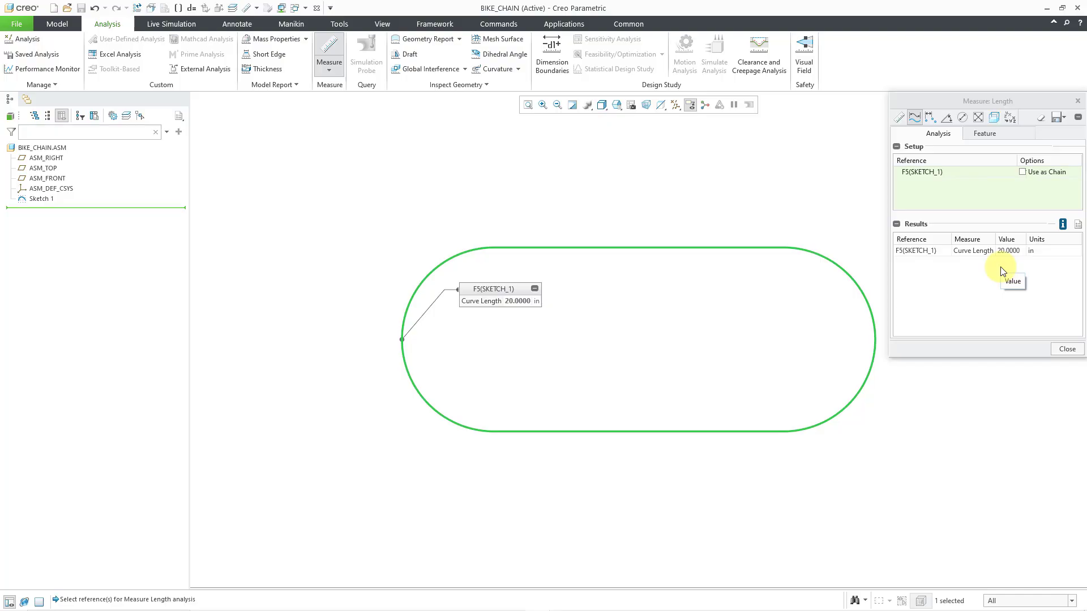
click(1068, 349)
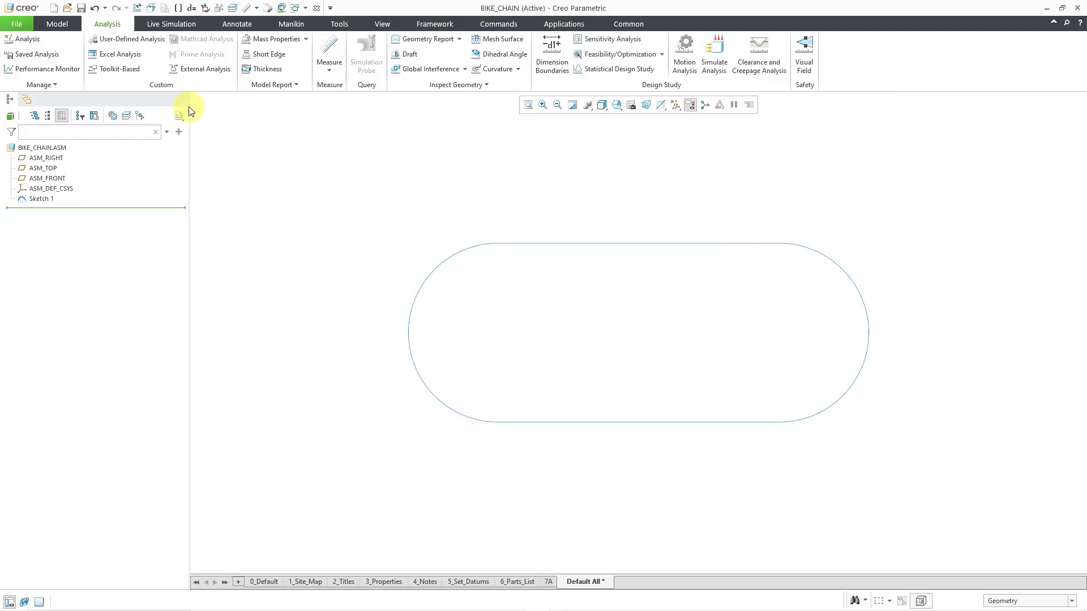
Step: Place datum point APNT0 on the Sketch 1 racetrack curve at offset ratio 0
click(58, 24)
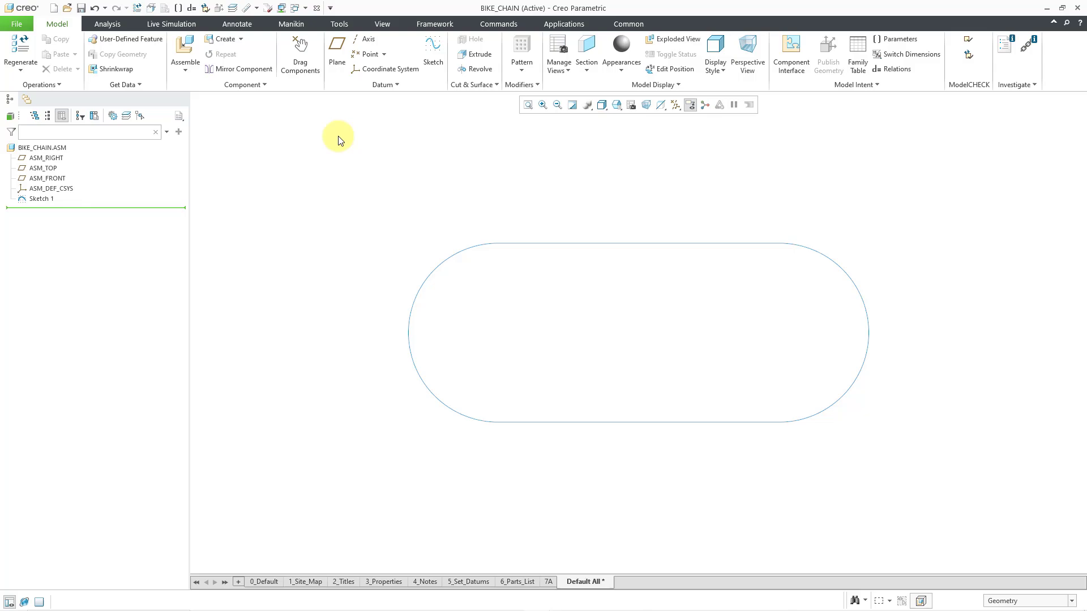
click(367, 55)
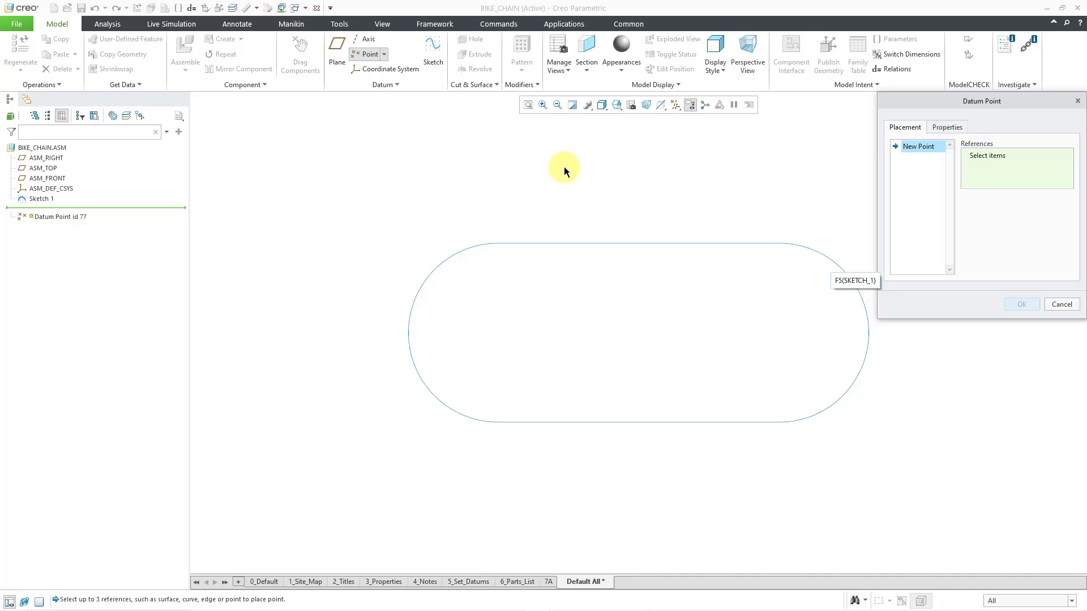
right_click(464, 249)
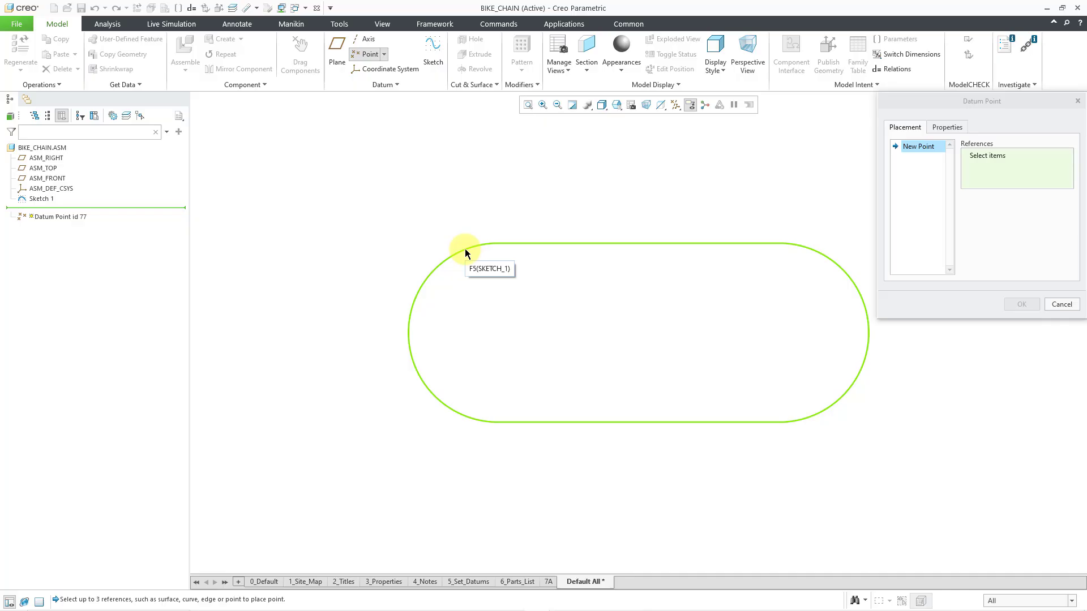
click(465, 249)
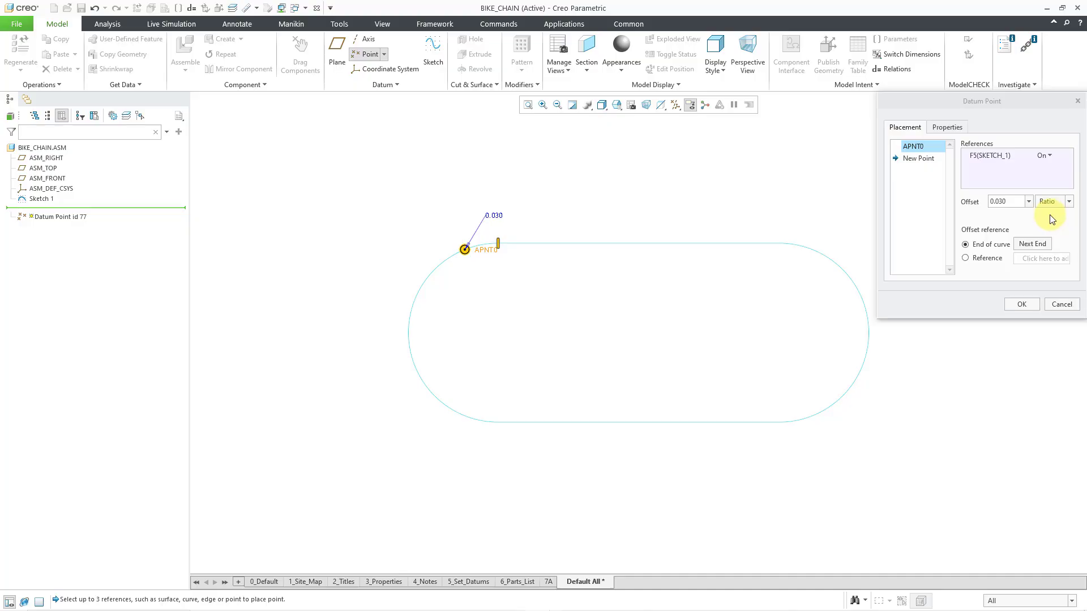
double_click(997, 203)
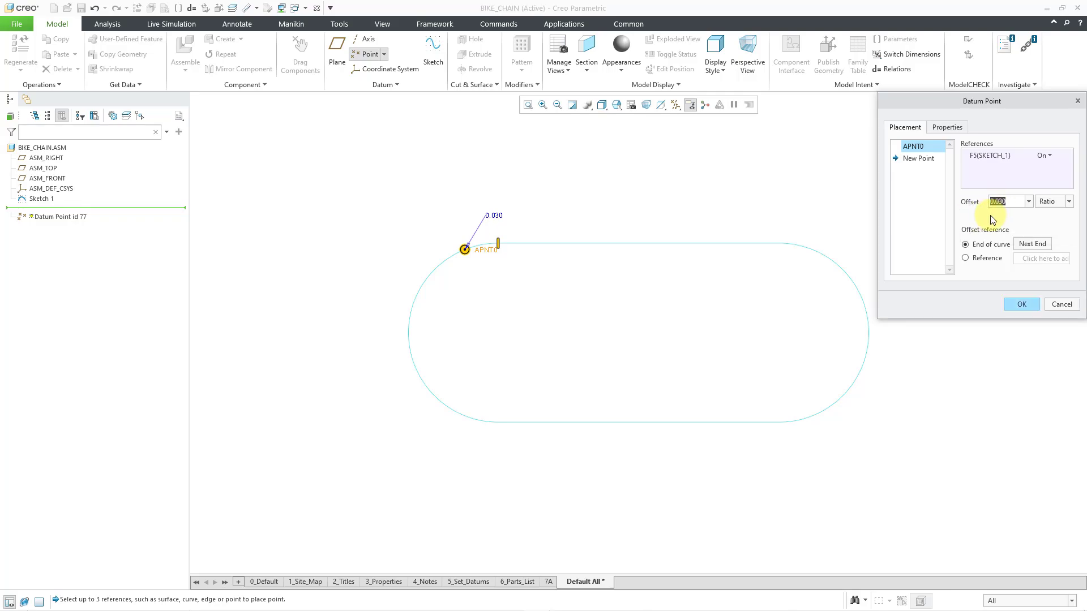
text(0)
key(Return)
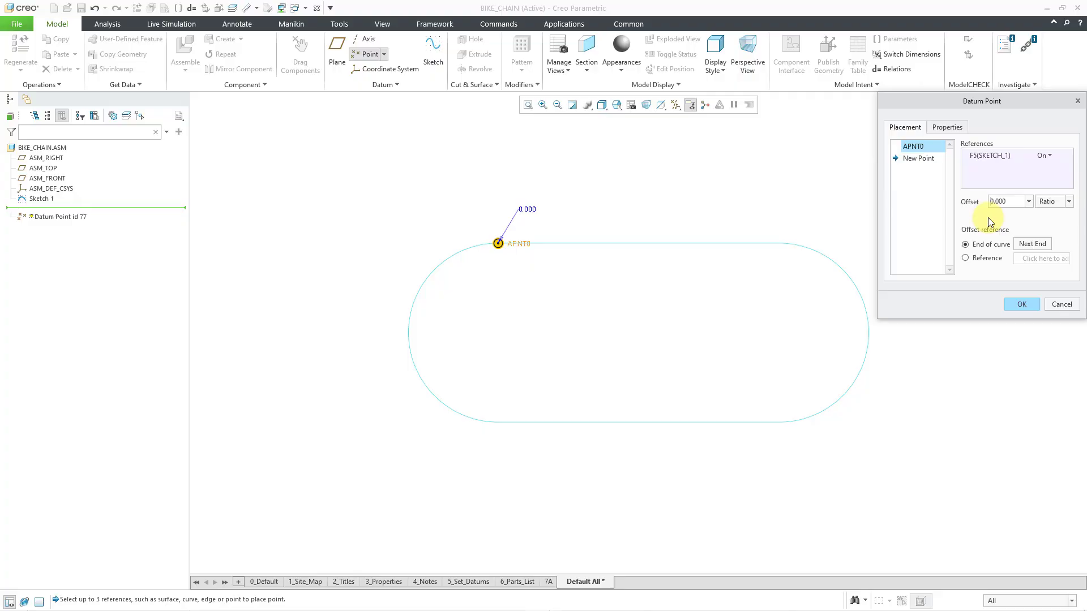
Step: Add datum point APNT1 on the curve at offset ratio 0.025 and finish the feature
click(917, 160)
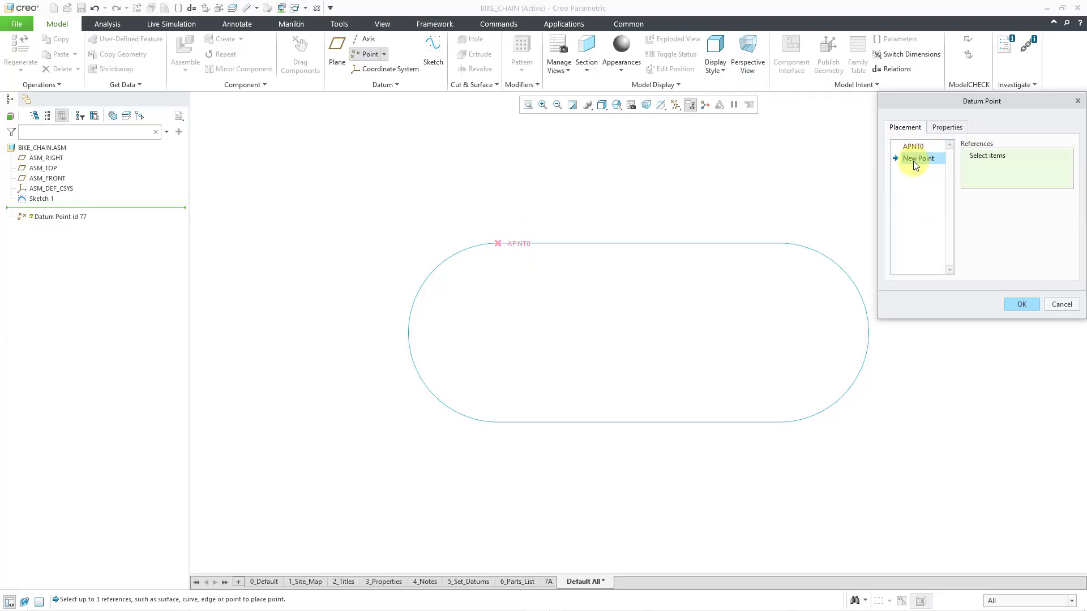
click(476, 245)
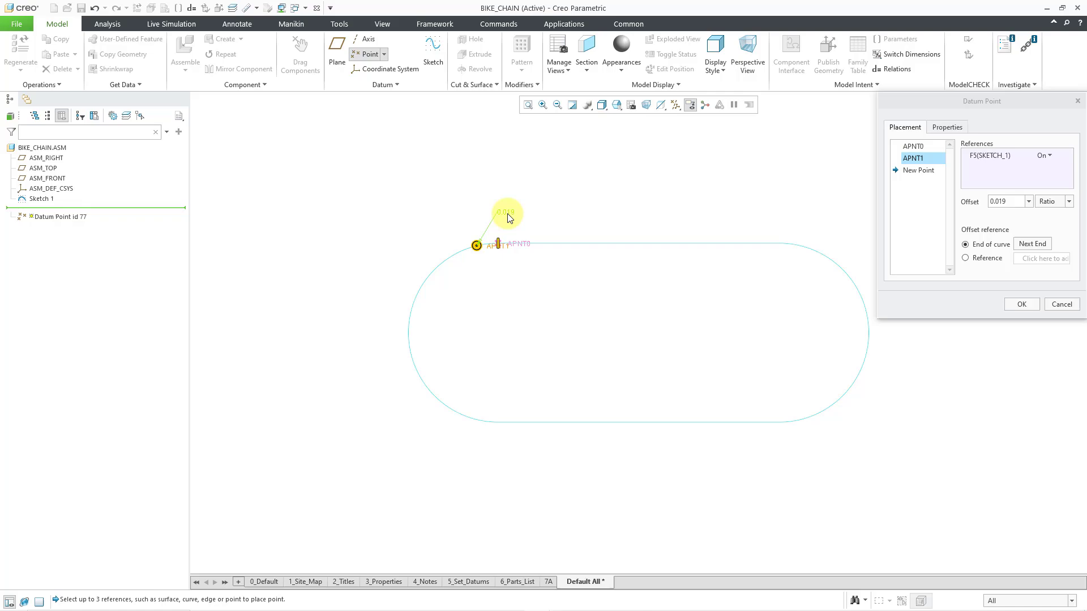
double_click(507, 214)
text(.025)
key(Return)
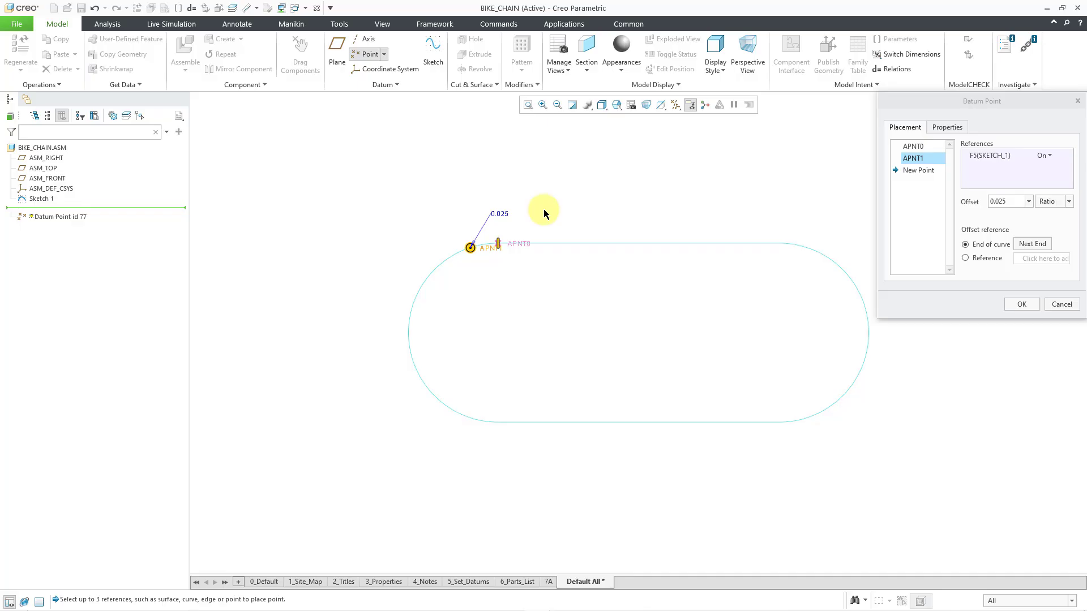
click(1013, 303)
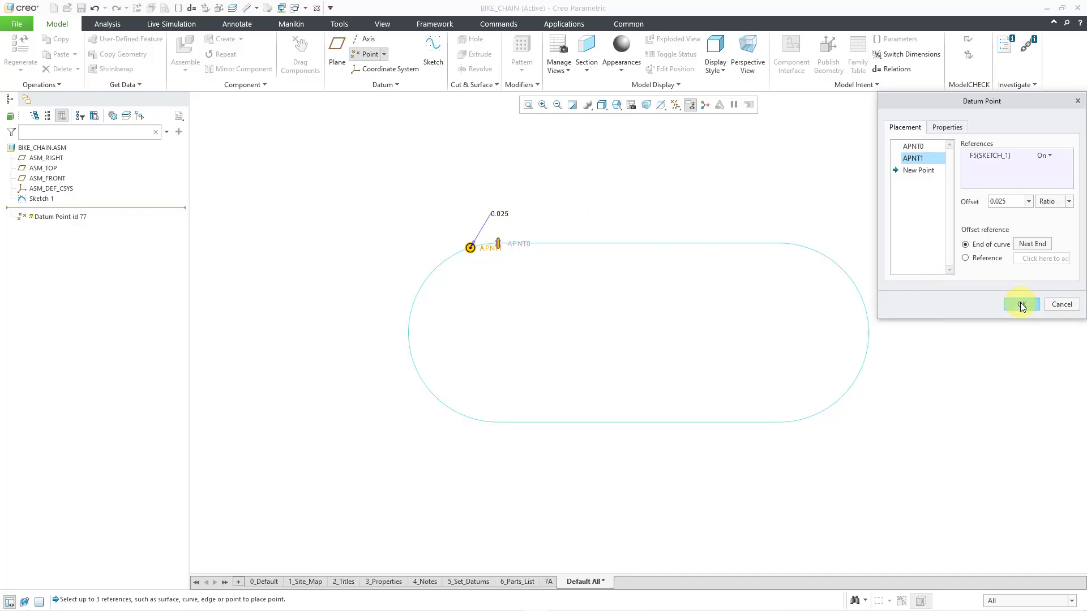
Step: Pattern the datum point feature, stepping both point offset dimensions by 0.05
right_click(578, 199)
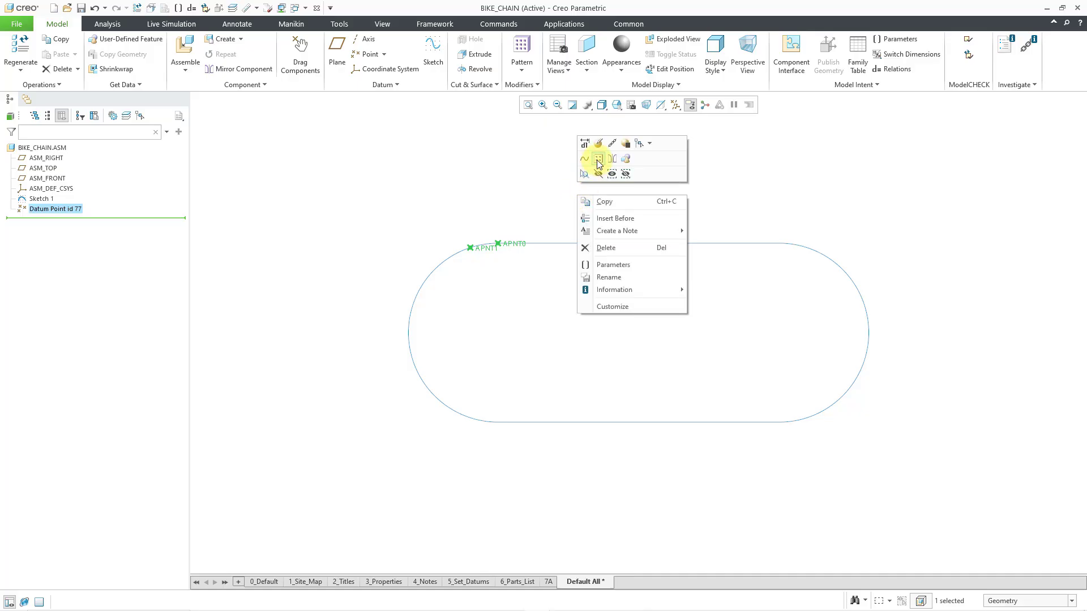
click(598, 162)
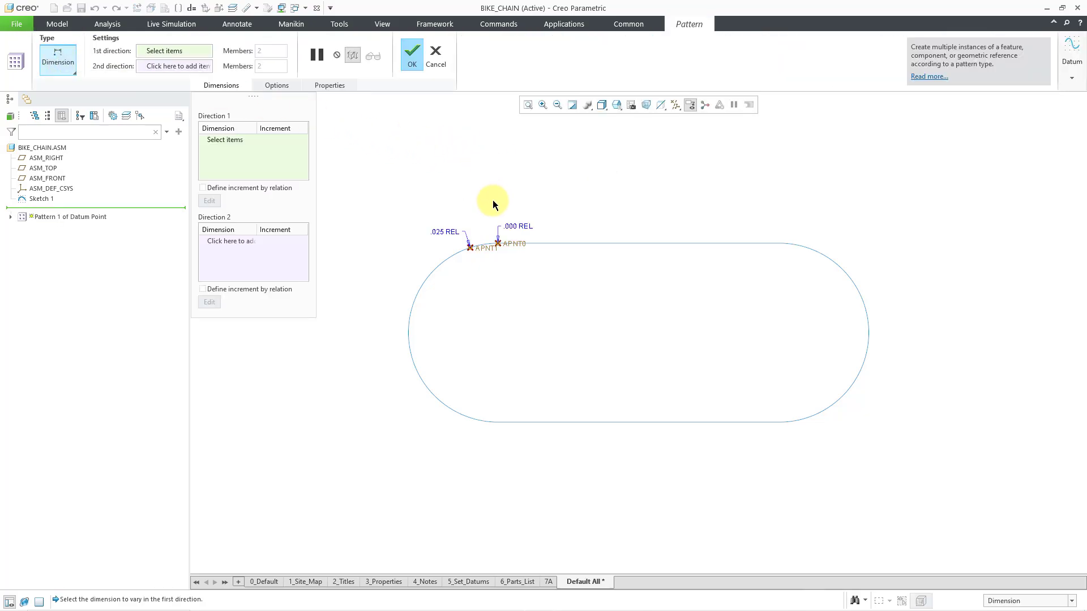
click(509, 231)
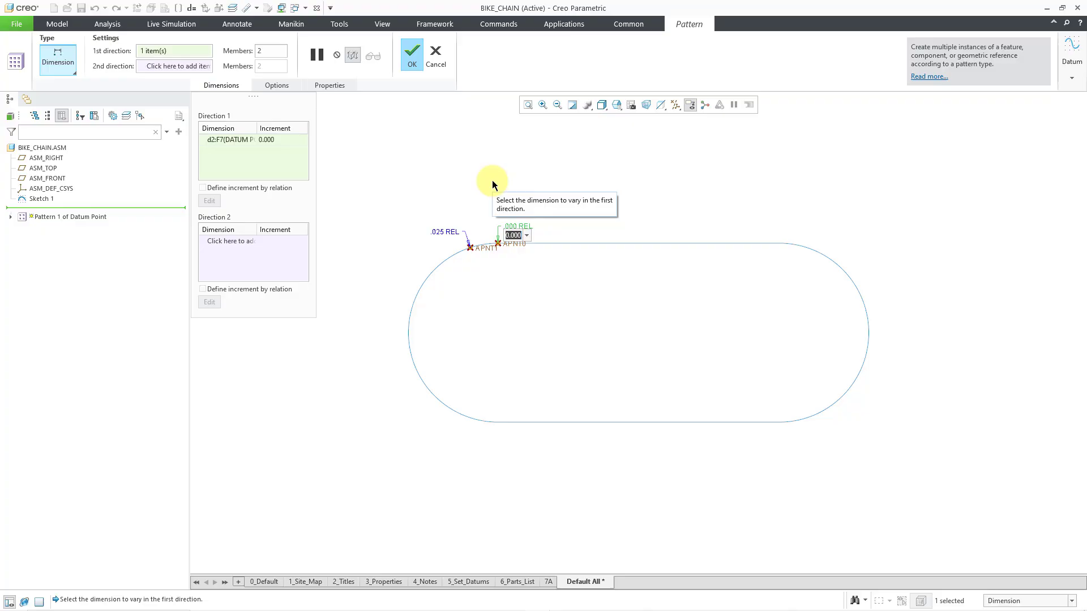
text(.05)
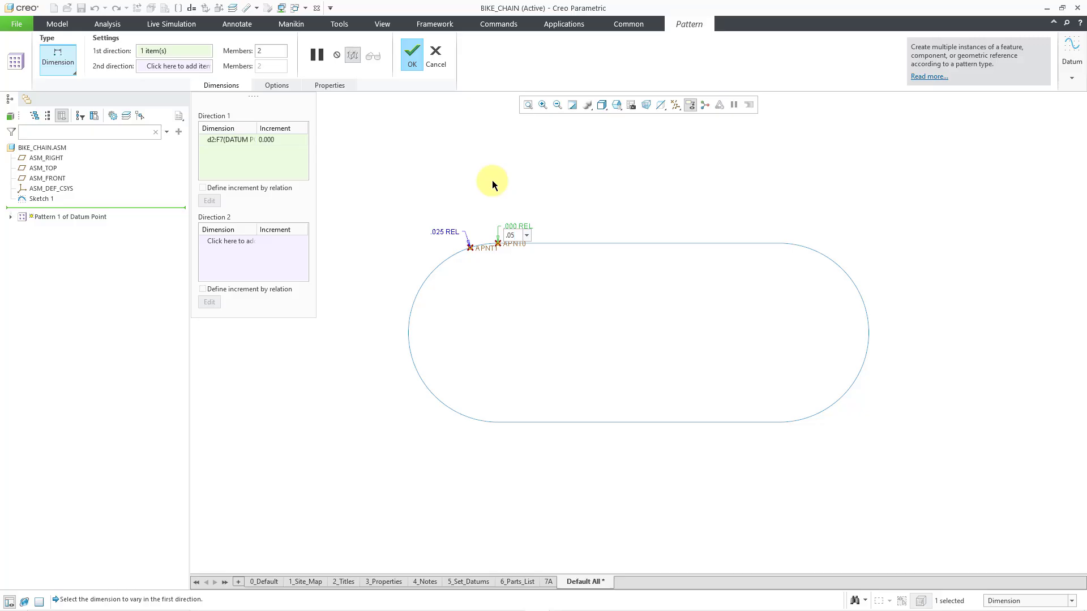
key(Return)
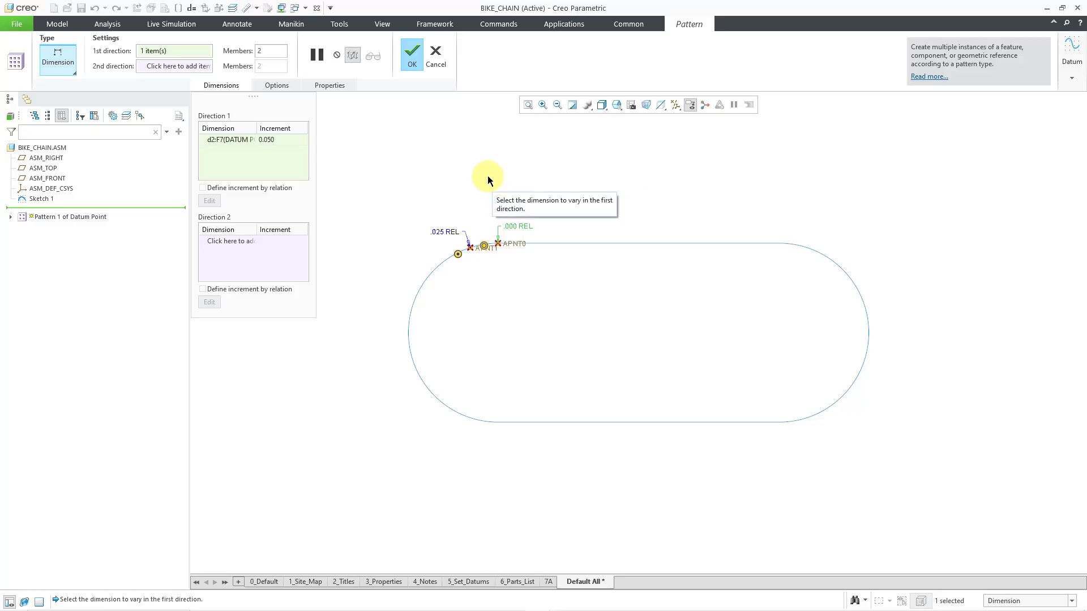
click(443, 237)
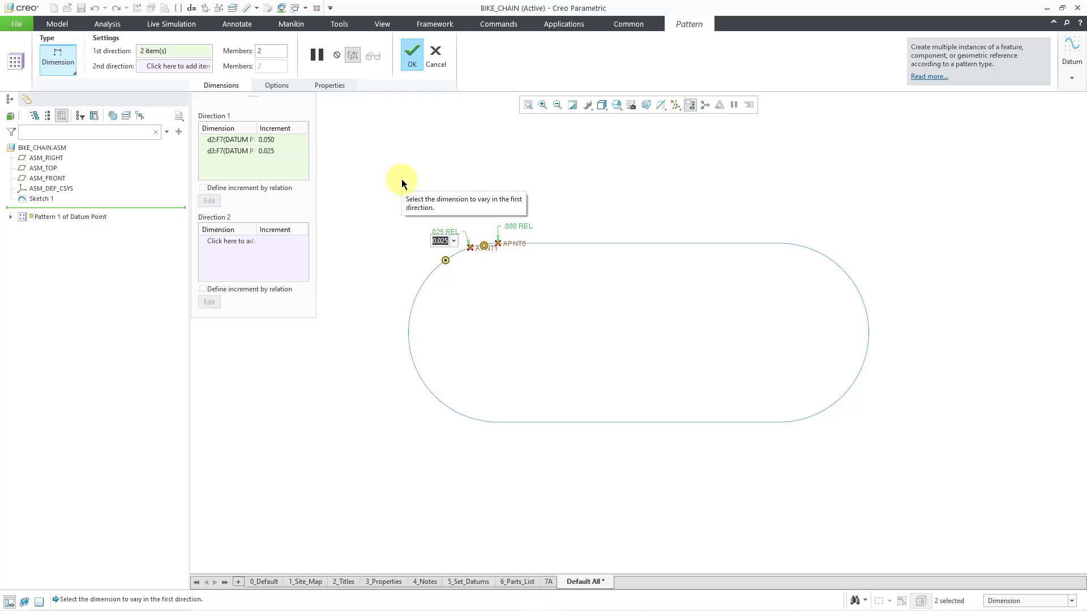
text(.05)
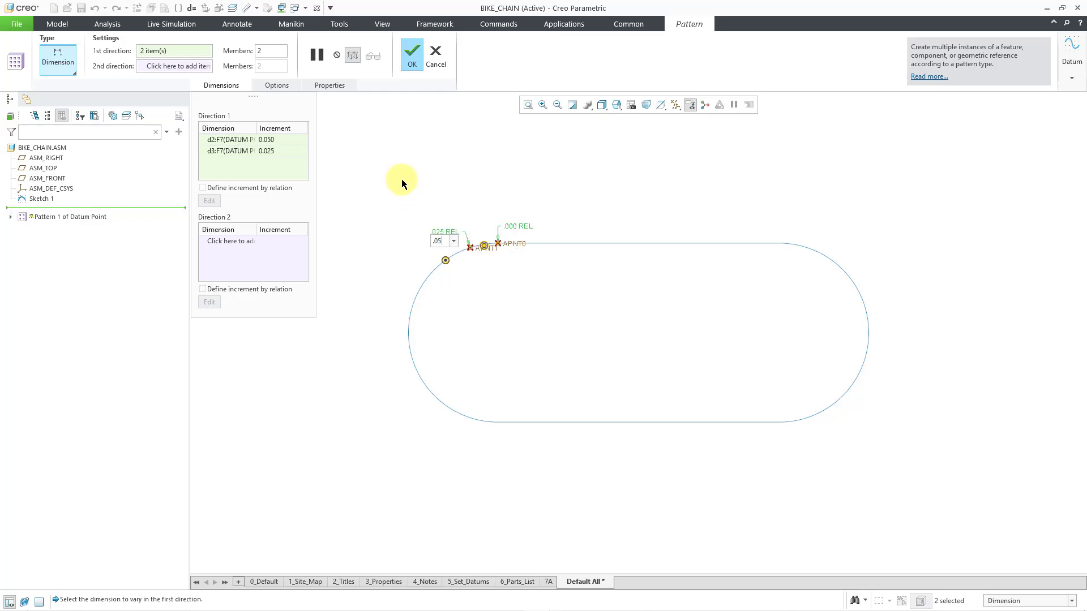
key(Return)
Step: Set the pattern to 20 members and complete it
click(283, 53)
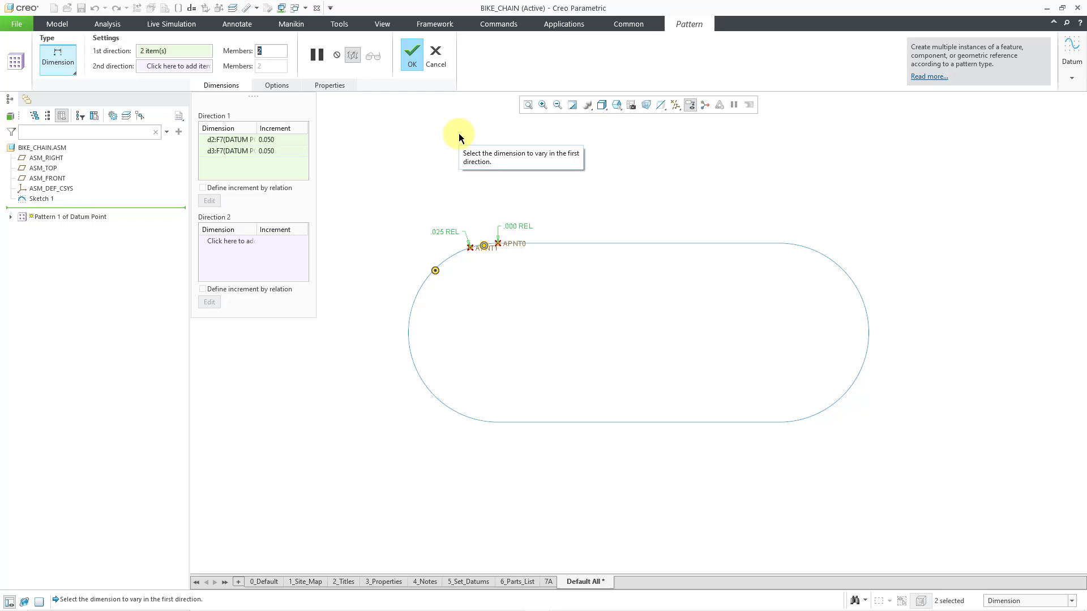
text(0)
key(Return)
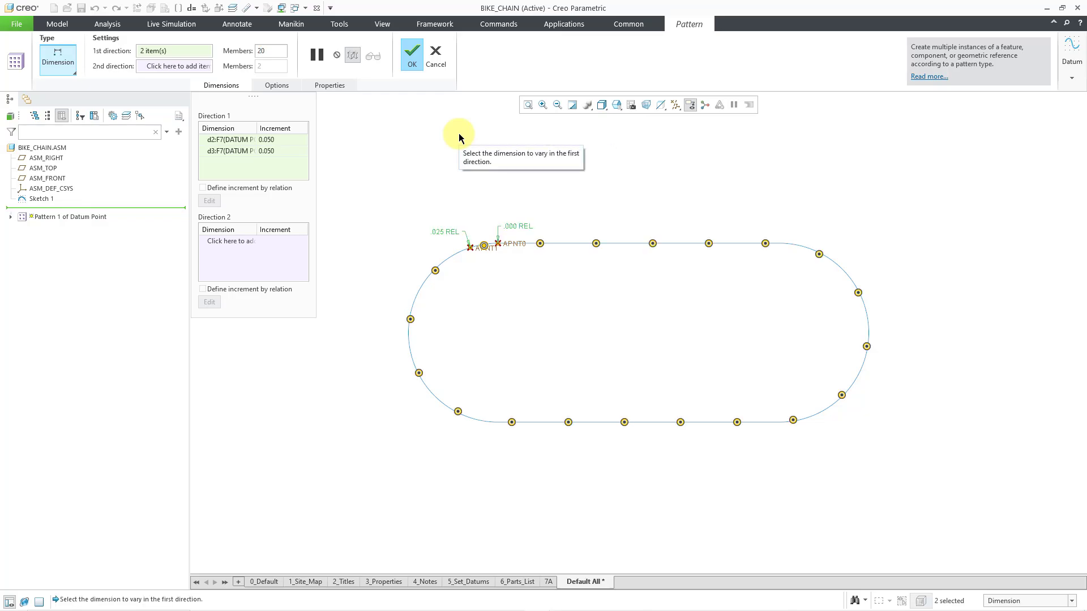
click(413, 64)
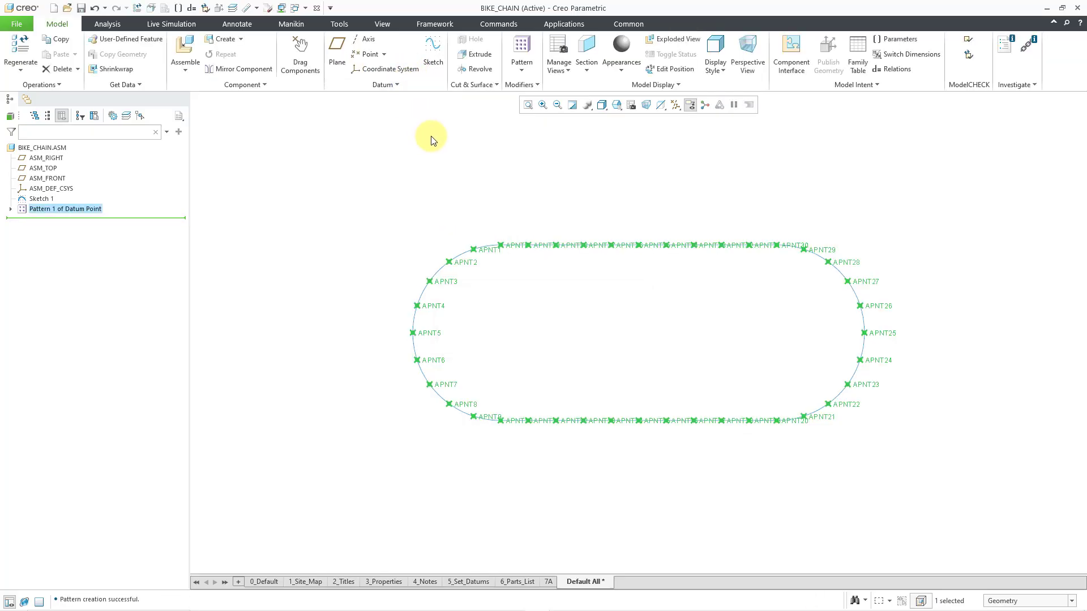
Step: Zoom the datum-point racetrack, clear the pattern selection and pan the oval left
scroll(509, 252, down, 3)
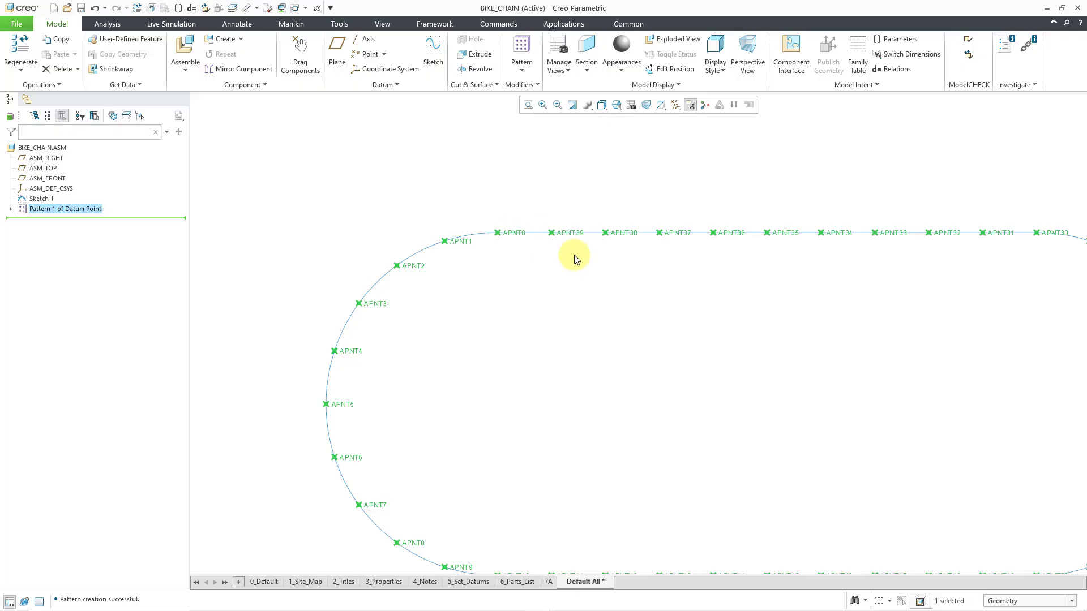
scroll(502, 182, up, 3)
scroll(508, 187, down, 1)
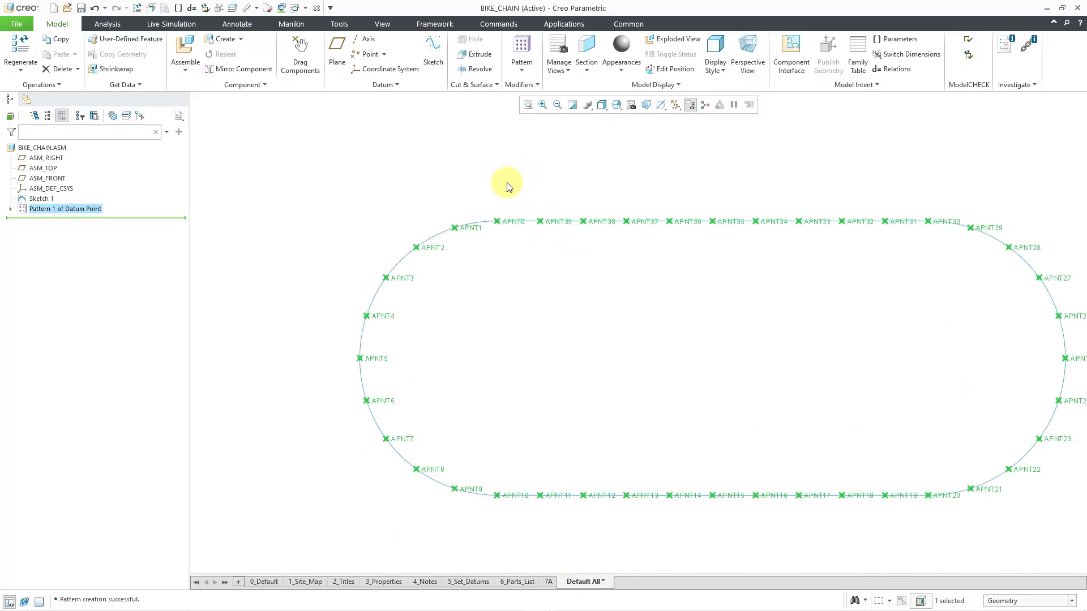
click(508, 187)
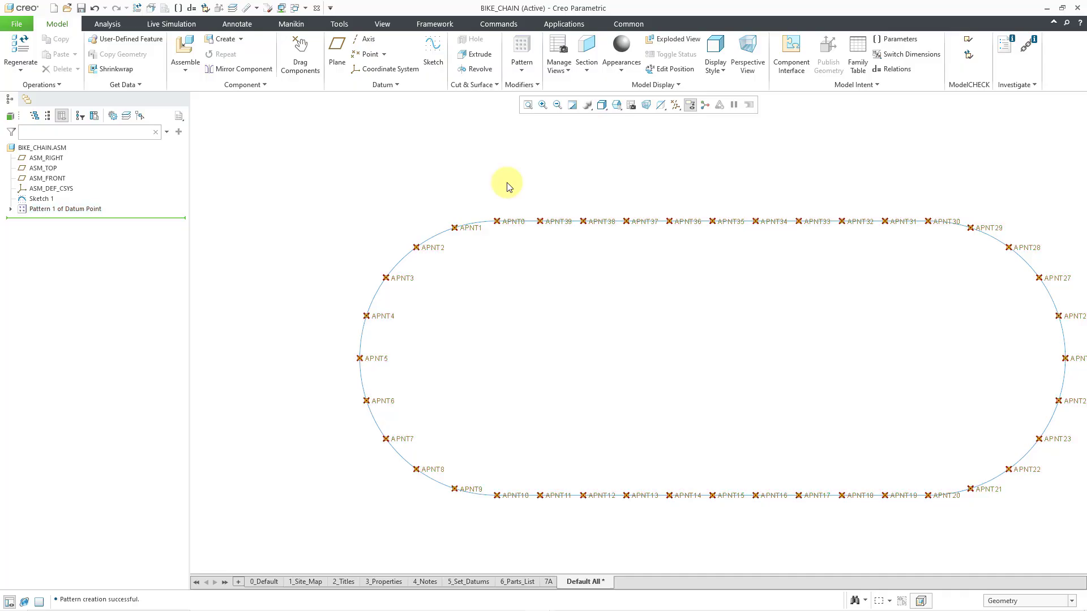
shift+middle_drag(485, 184, 359, 181)
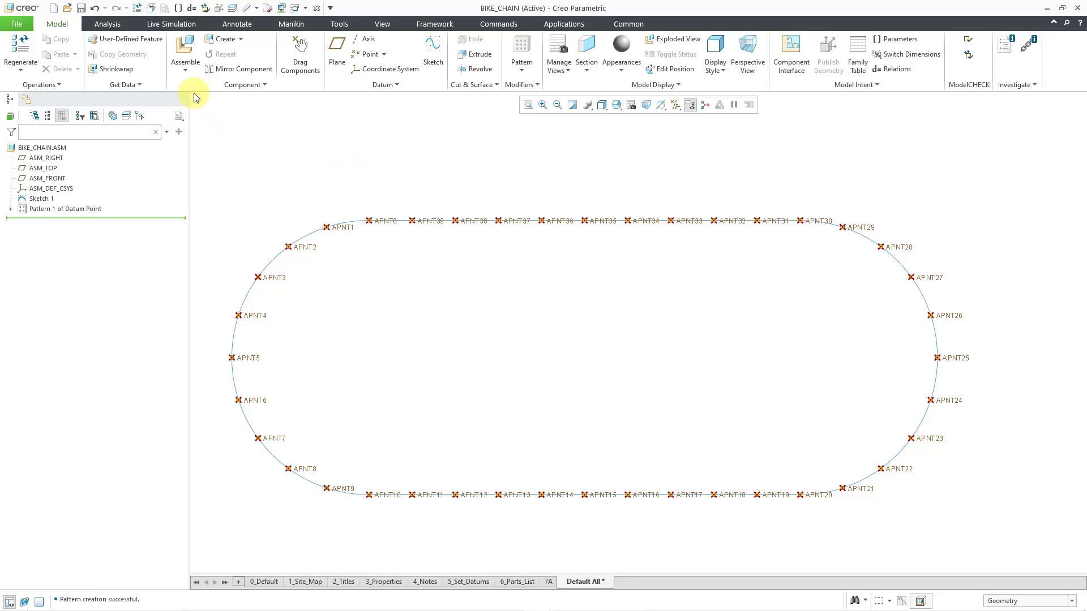
Step: Bring link_seg1.prt into the assembly and drag it up and left toward the chain
click(183, 54)
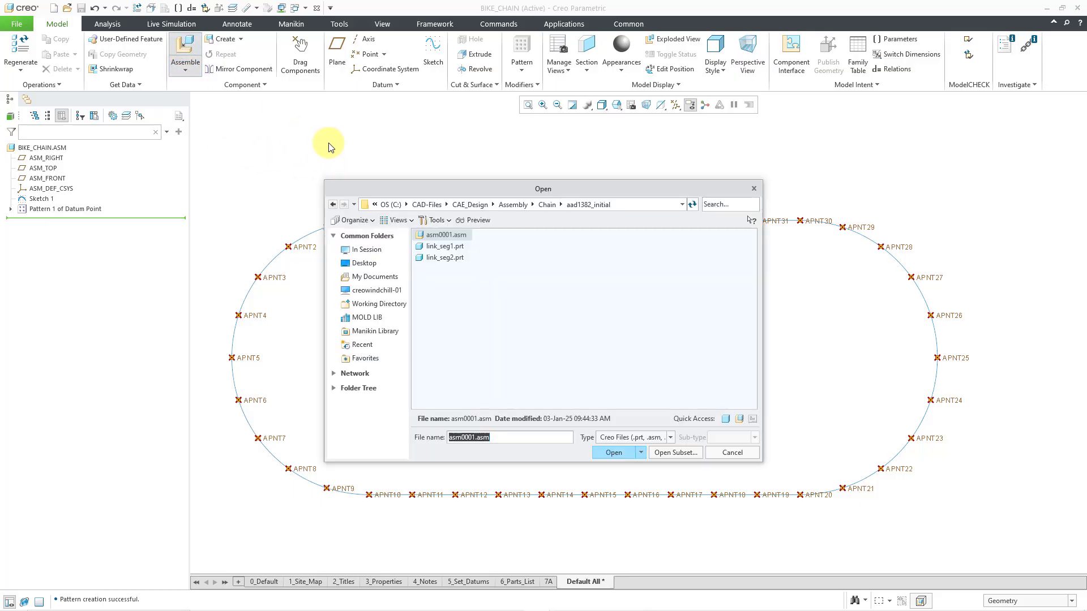
double_click(449, 248)
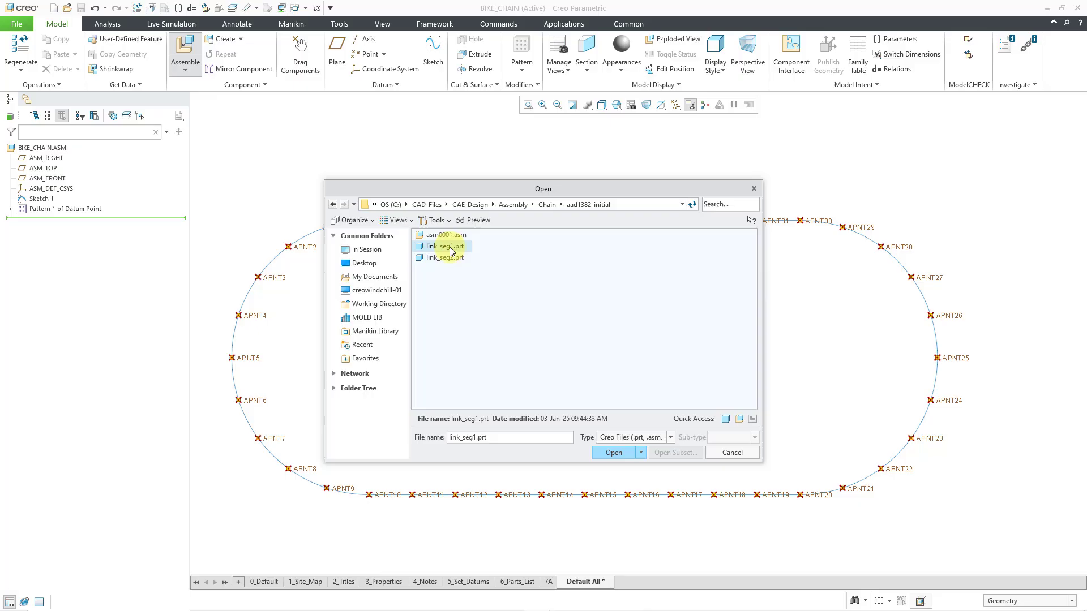
drag(975, 432, 906, 148)
drag(1040, 197, 549, 213)
scroll(845, 226, up, 1)
scroll(440, 175, down, 2)
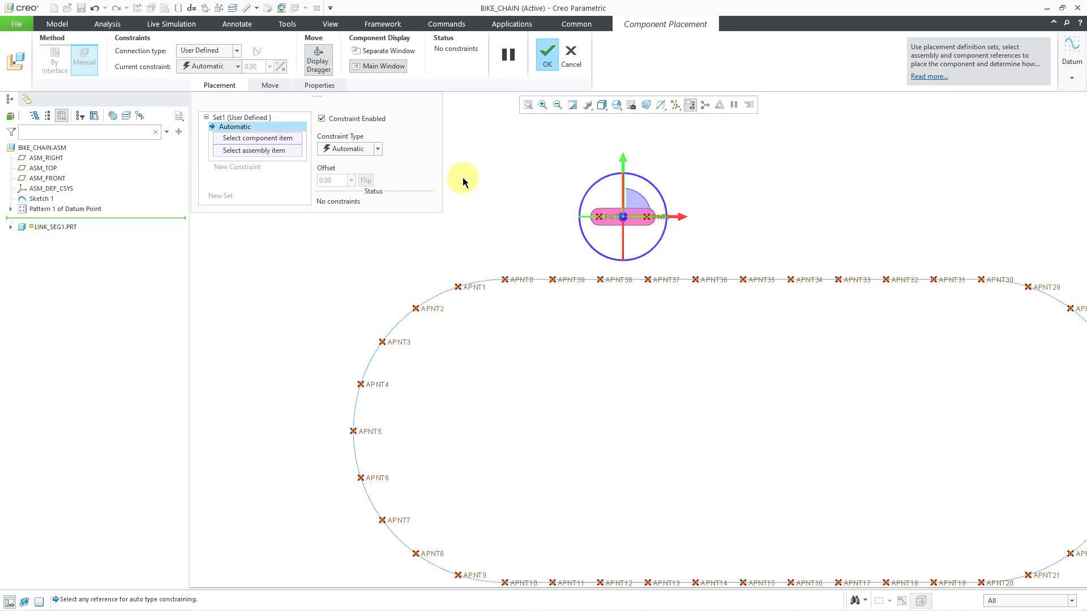
middle_drag(492, 188, 497, 189)
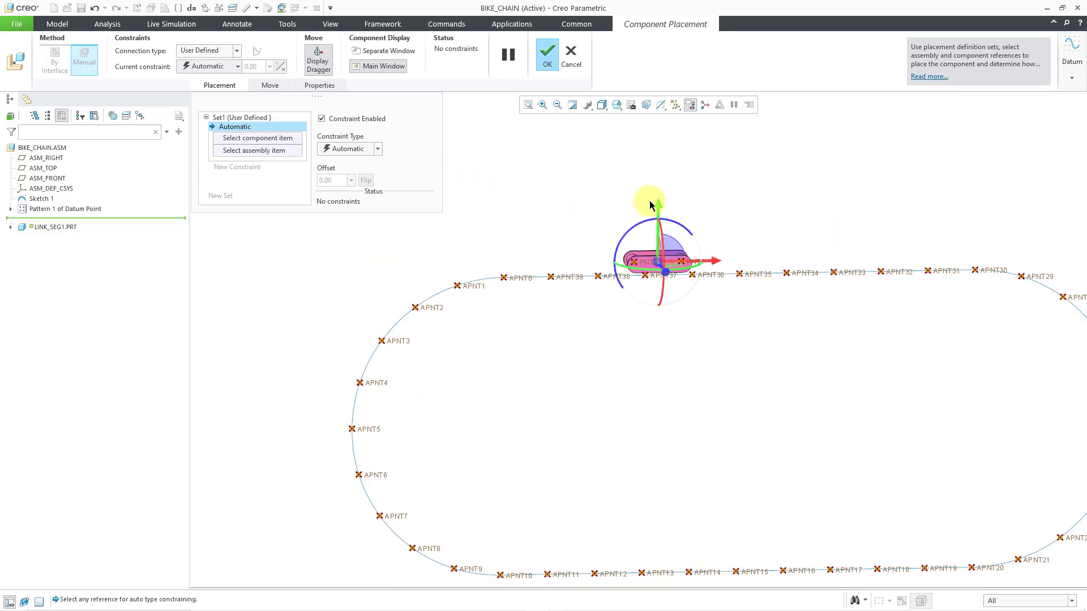
Step: Slide the link above APNT0 and APNT1 and rotate it into an angled pose
drag(715, 265, 526, 278)
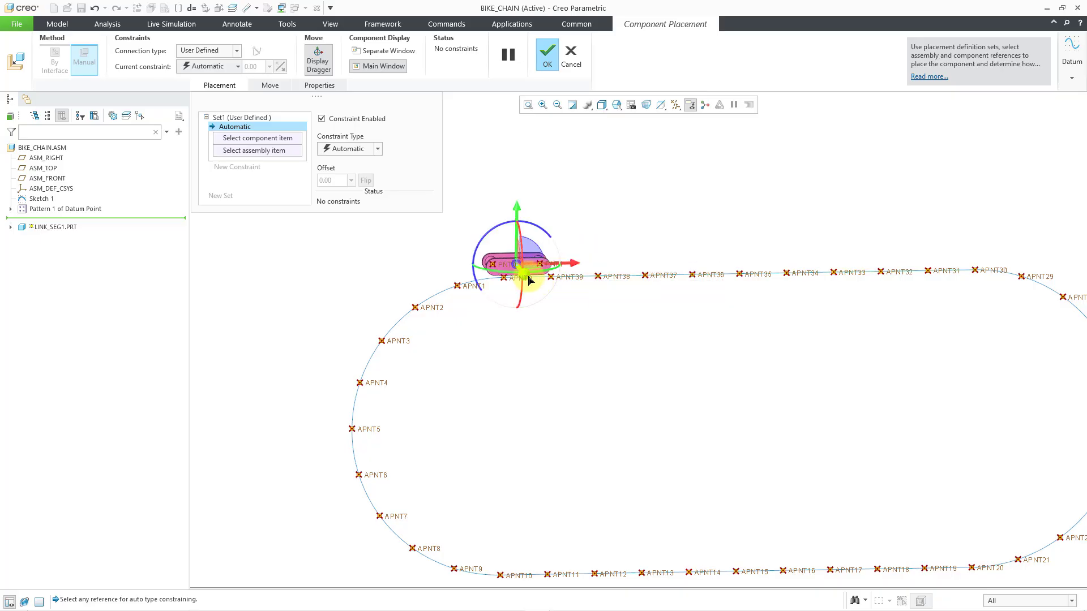
middle_drag(554, 287, 563, 311)
drag(557, 331, 515, 265)
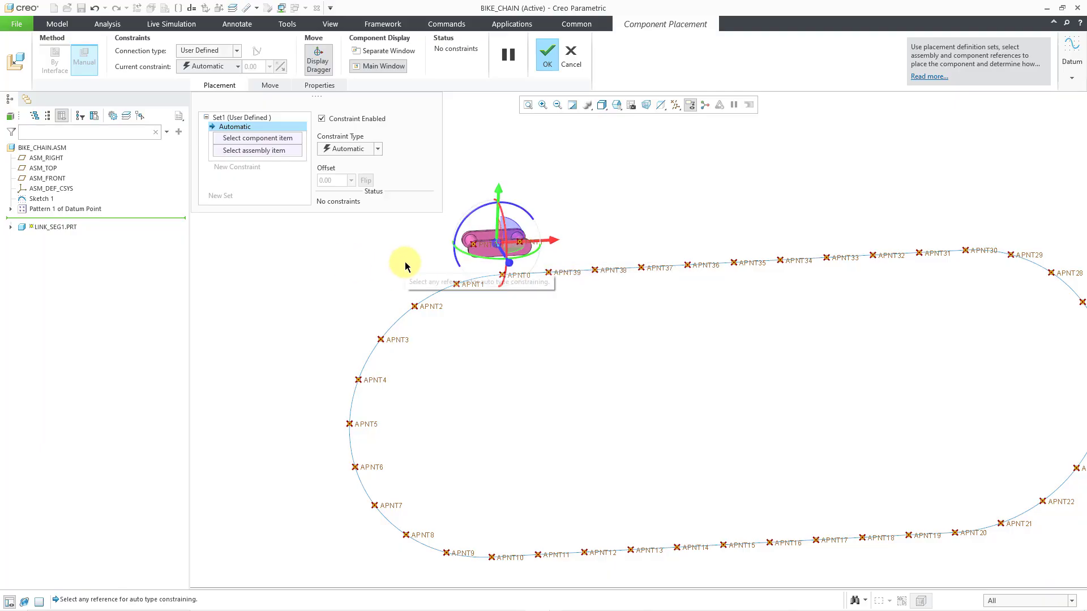
scroll(422, 267, down, 5)
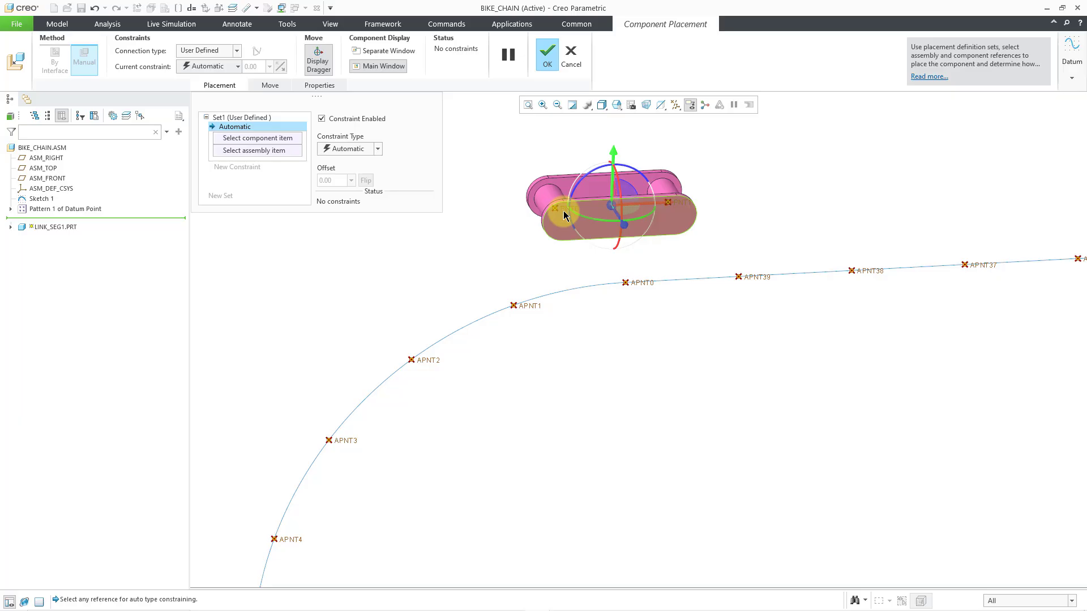
drag(565, 214, 745, 206)
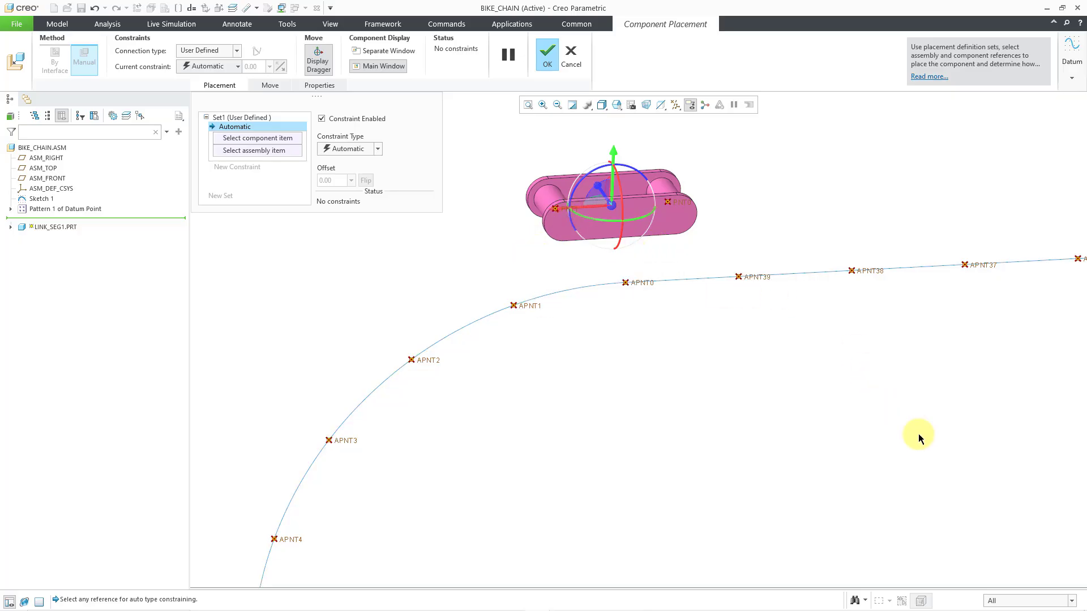
Step: With the Datum Point filter, make the link's PNT0 coincident with APNT0
click(1018, 602)
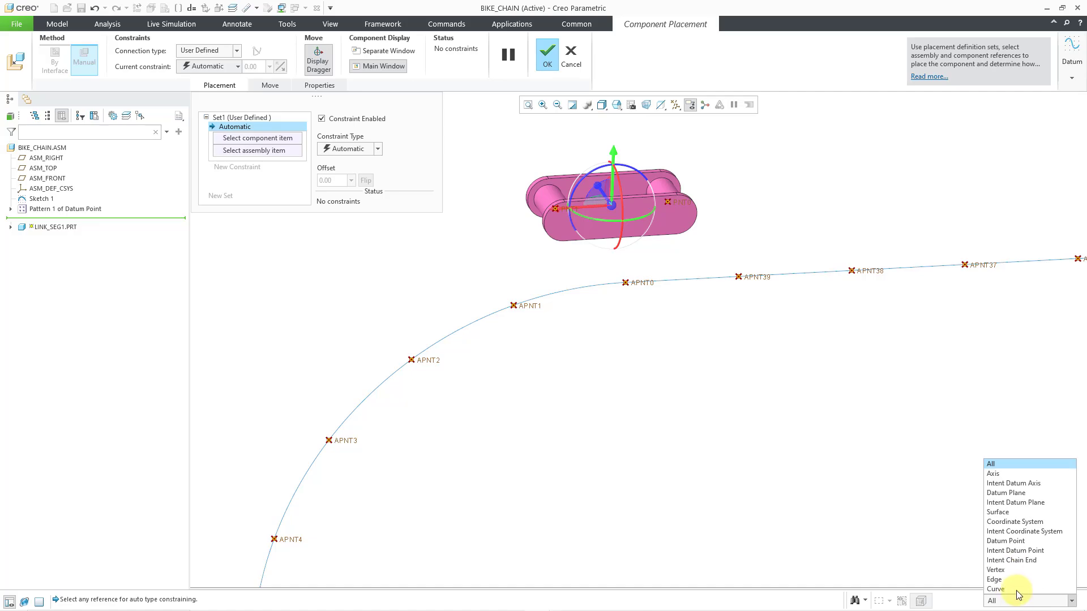
click(1018, 542)
click(669, 203)
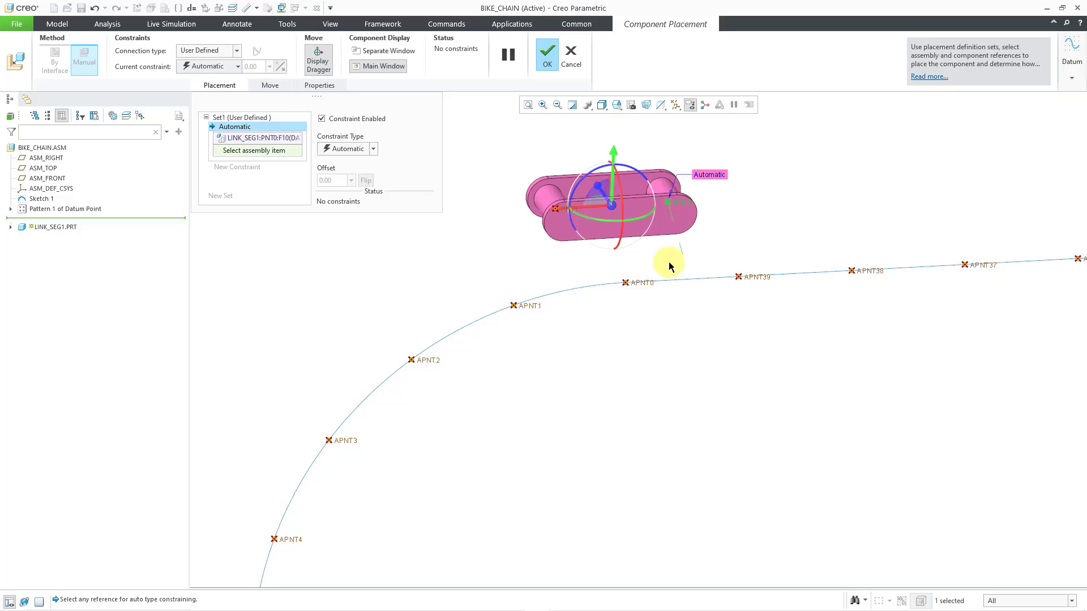
click(627, 283)
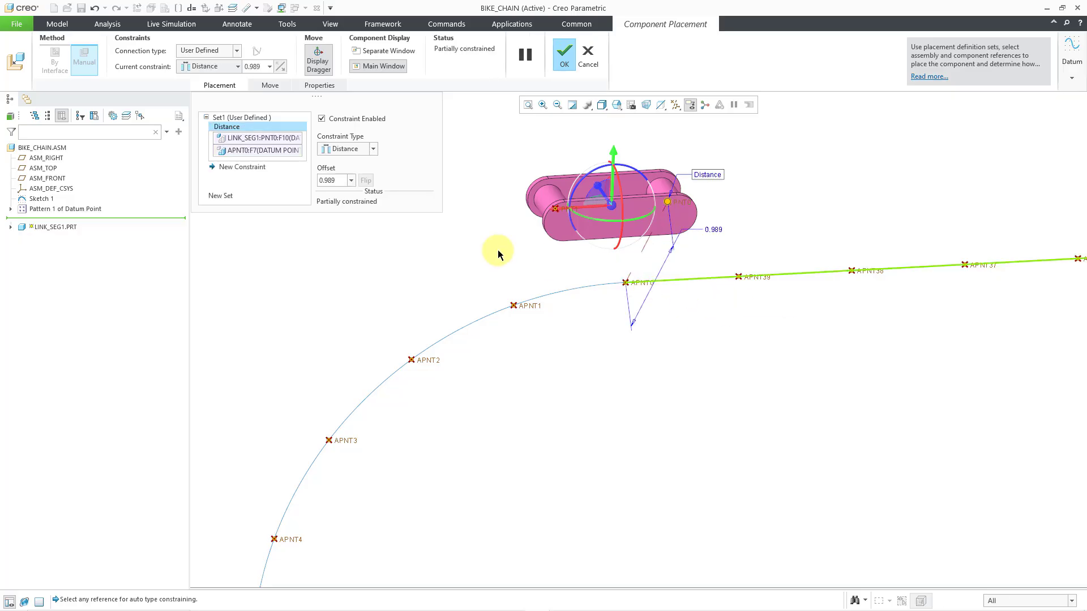
click(358, 149)
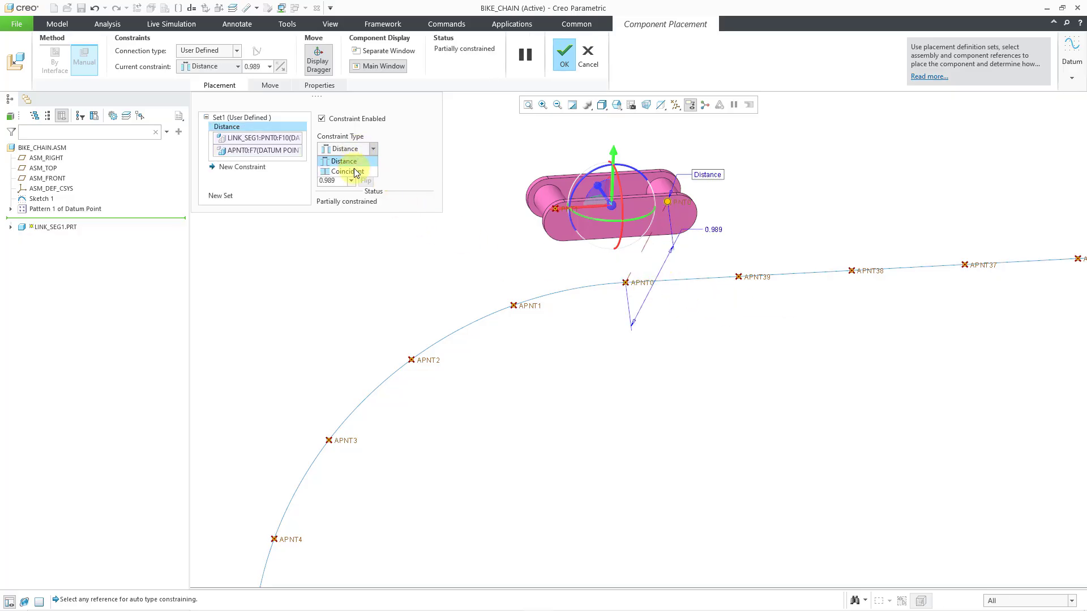
click(354, 171)
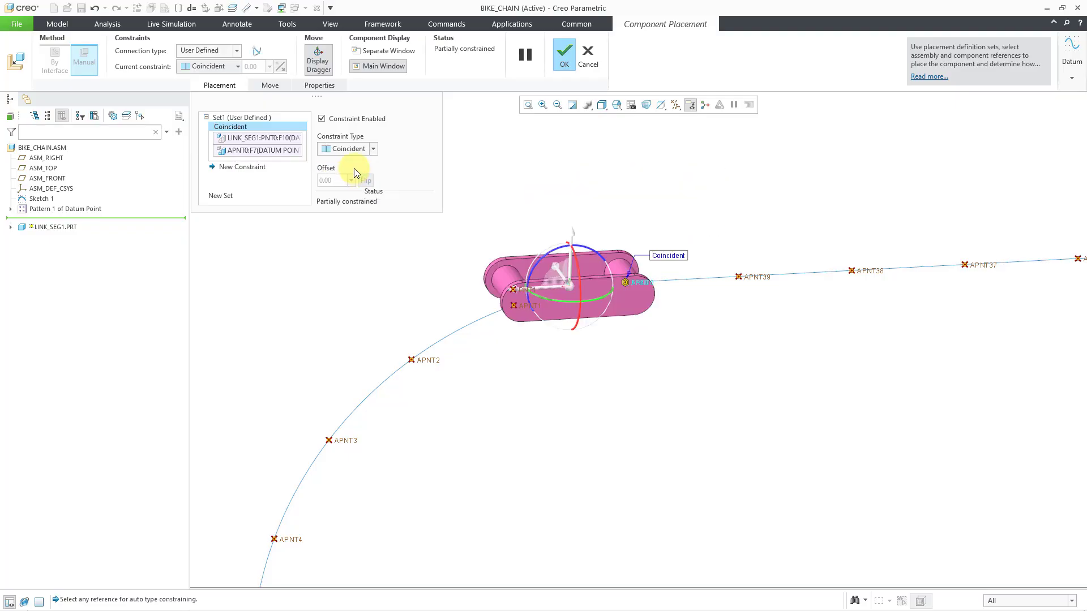
scroll(509, 317, down, 5)
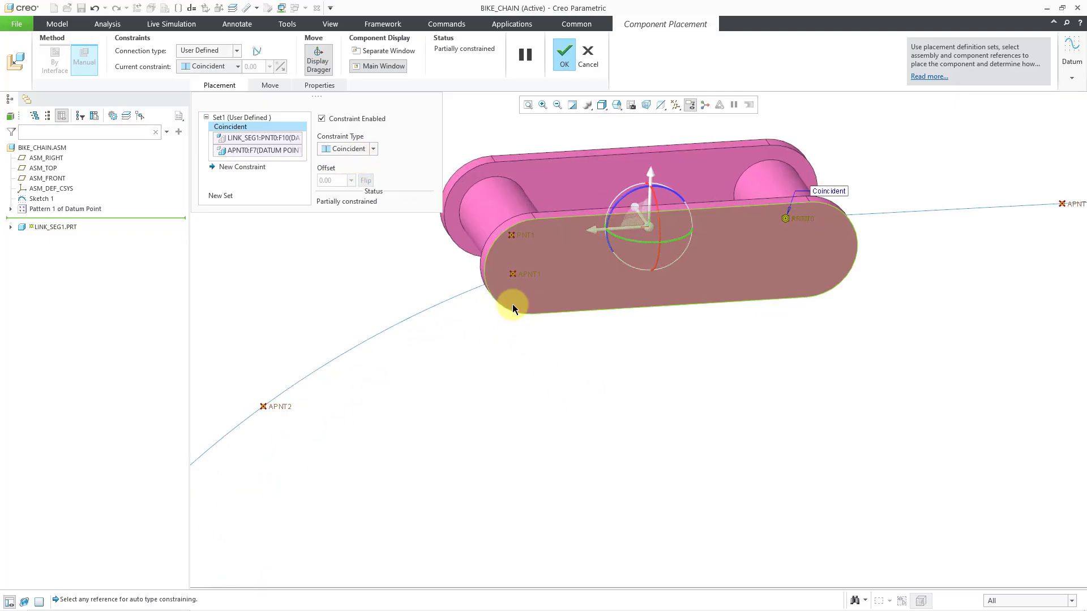
Step: Add a second constraint pairing the link's PNT1 with APNT1 to orient it
click(249, 175)
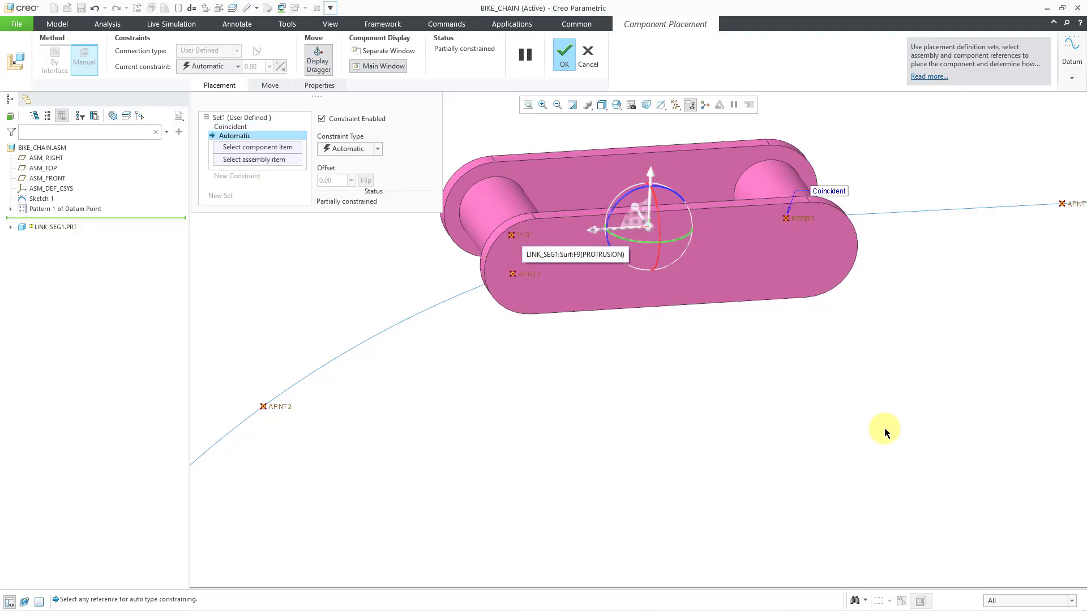
click(1017, 605)
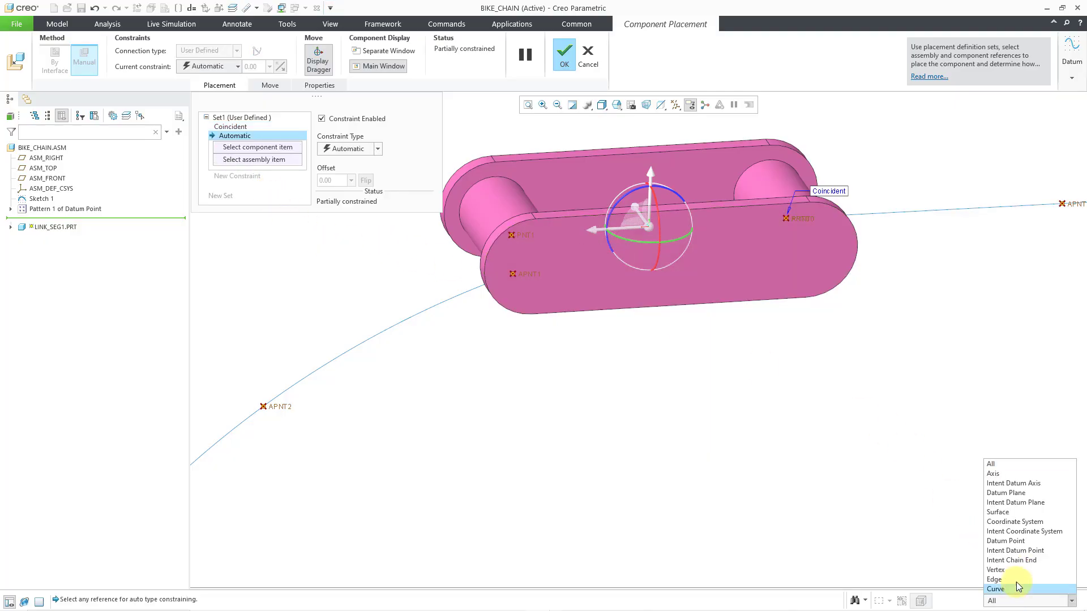
click(1019, 539)
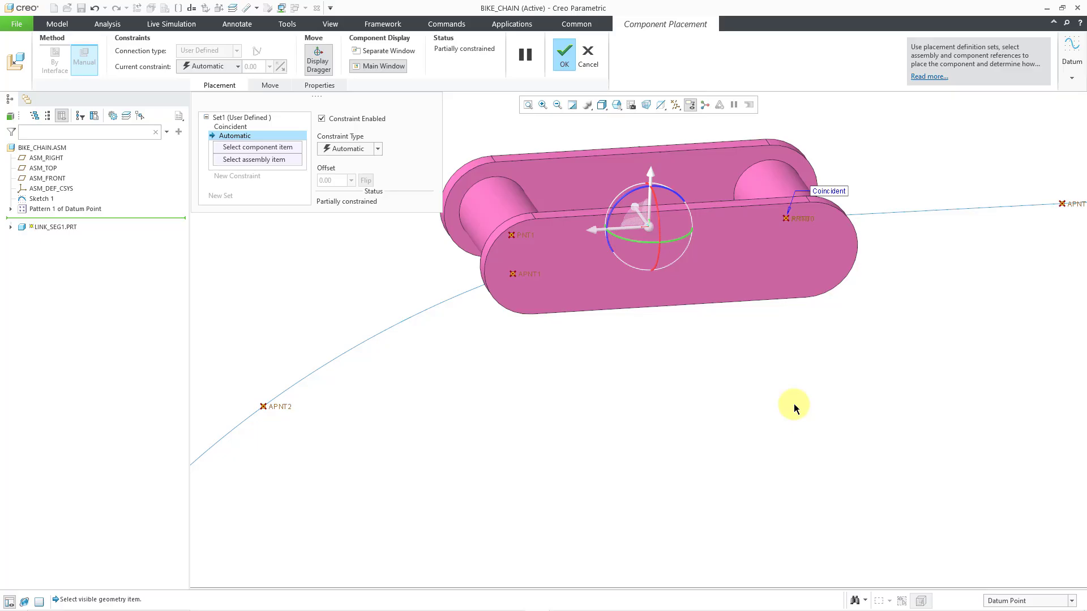
click(513, 235)
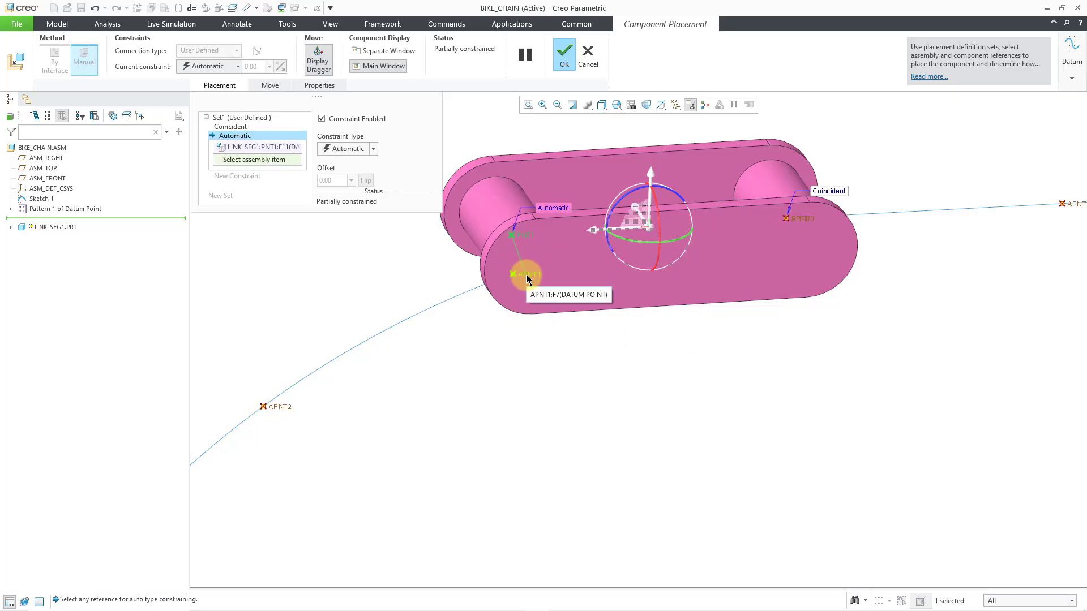
click(529, 274)
scroll(774, 349, down, 2)
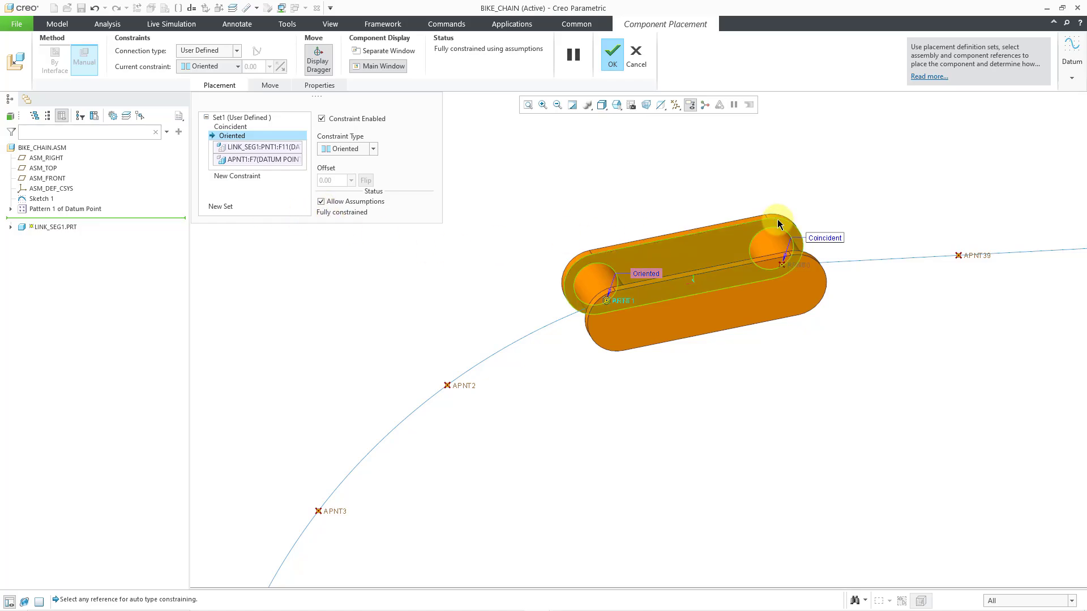
scroll(776, 220, down, 2)
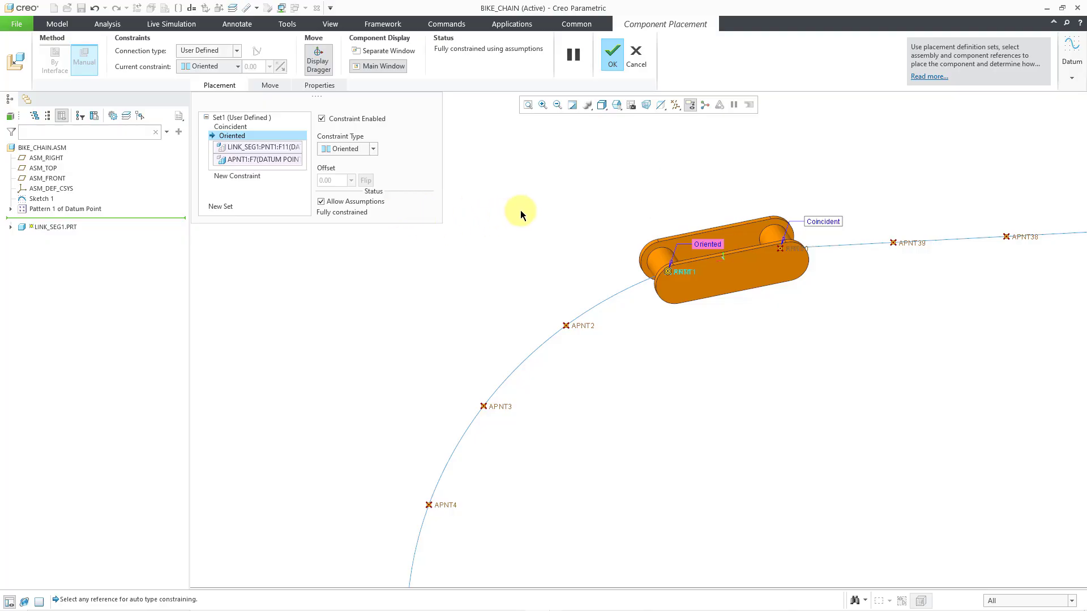
Step: Finish the placement of link_seg1
click(616, 61)
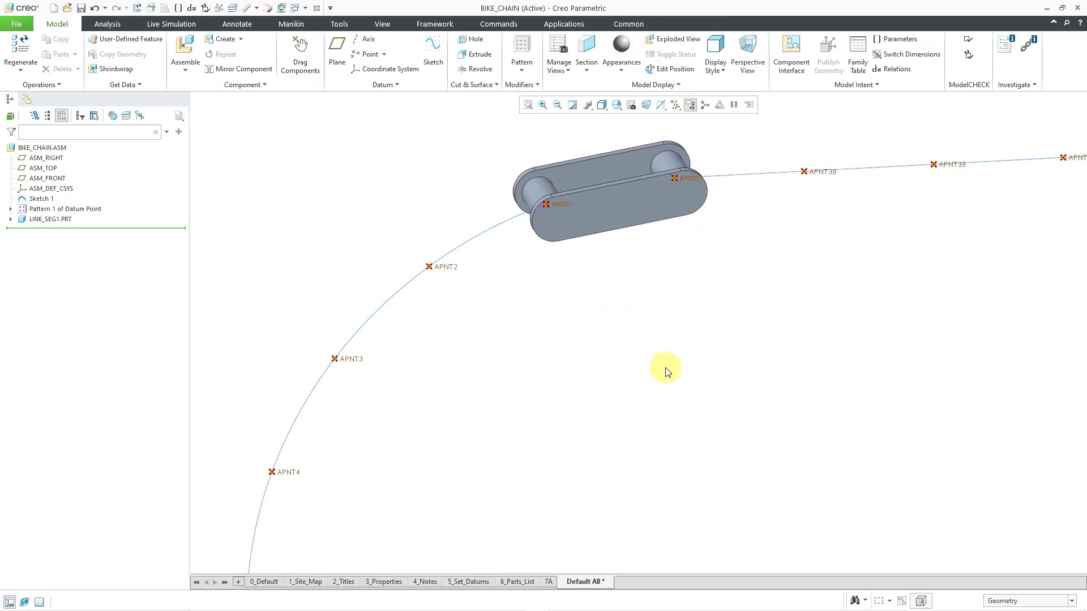
scroll(665, 369, down, 2)
scroll(441, 174, down, 2)
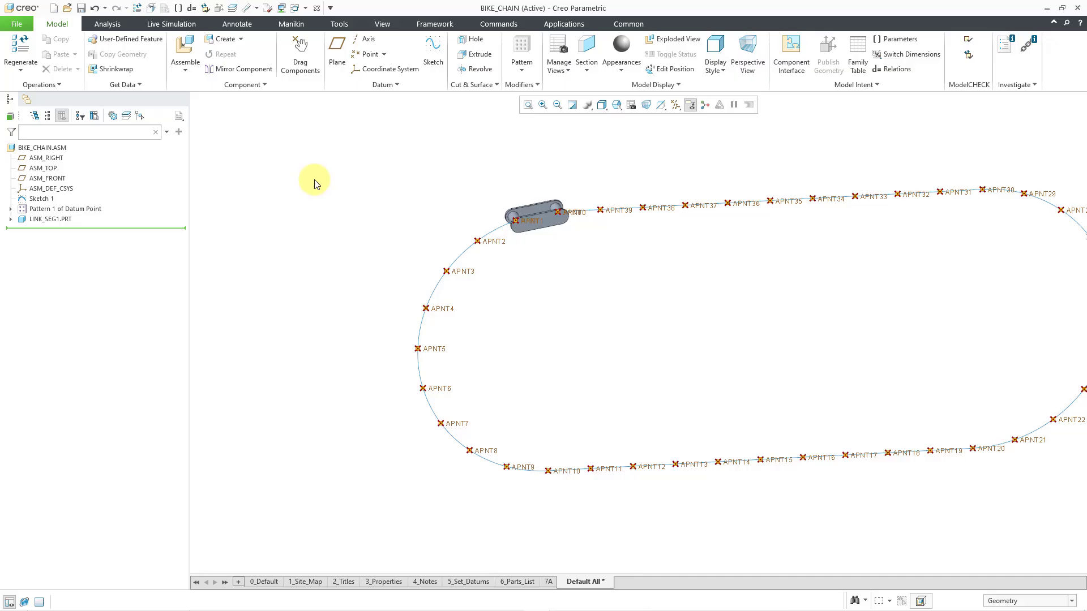
Step: Reference-pattern LINK_SEG1.PRT onto all datum points and center the chain in view
click(60, 220)
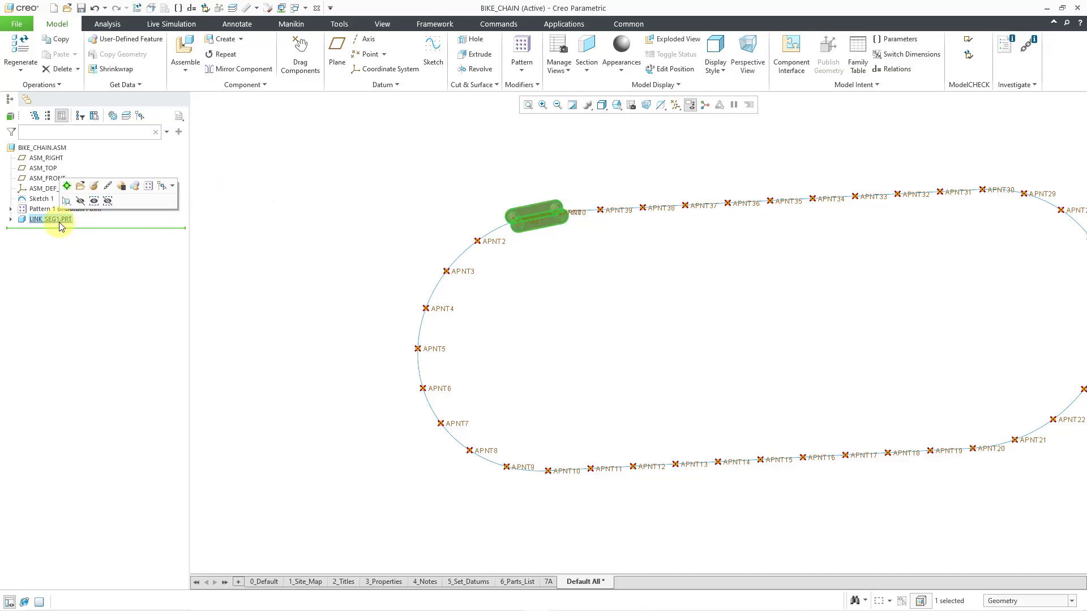
click(149, 187)
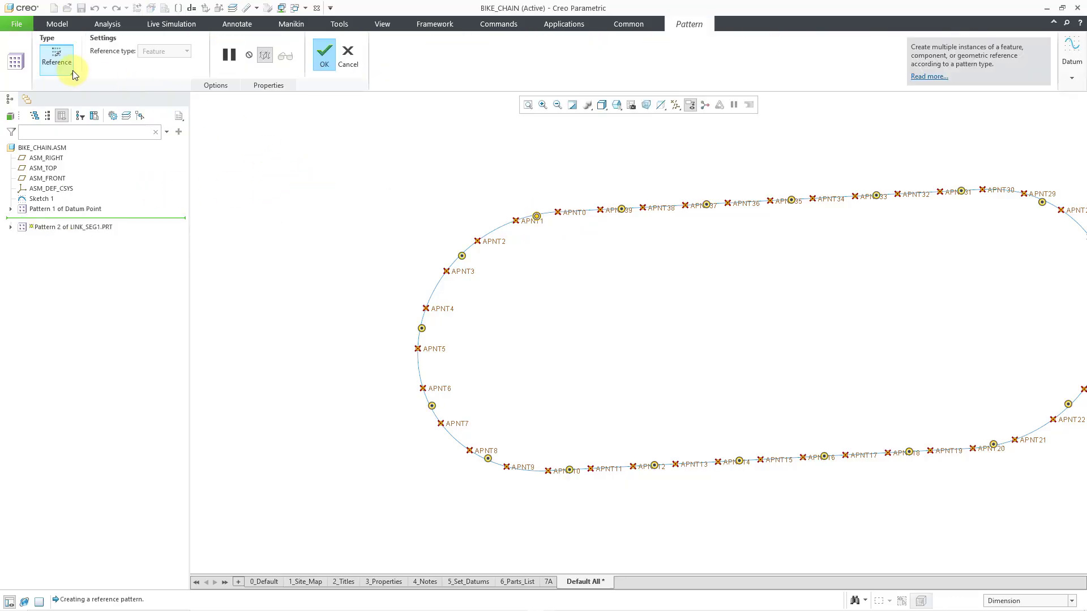
click(325, 67)
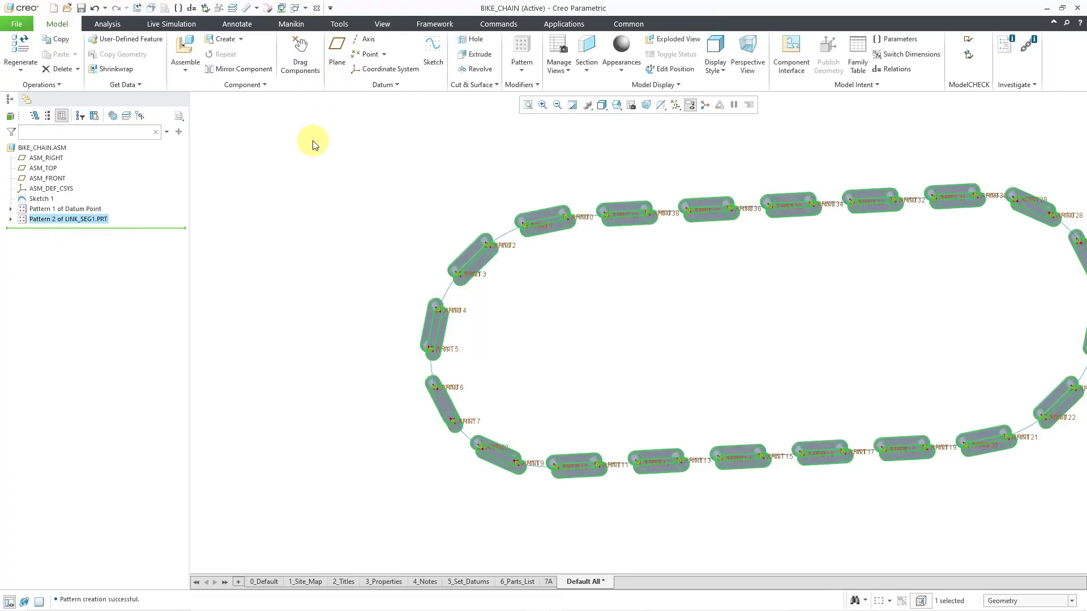
click(312, 141)
shift+middle_drag(479, 184, 339, 174)
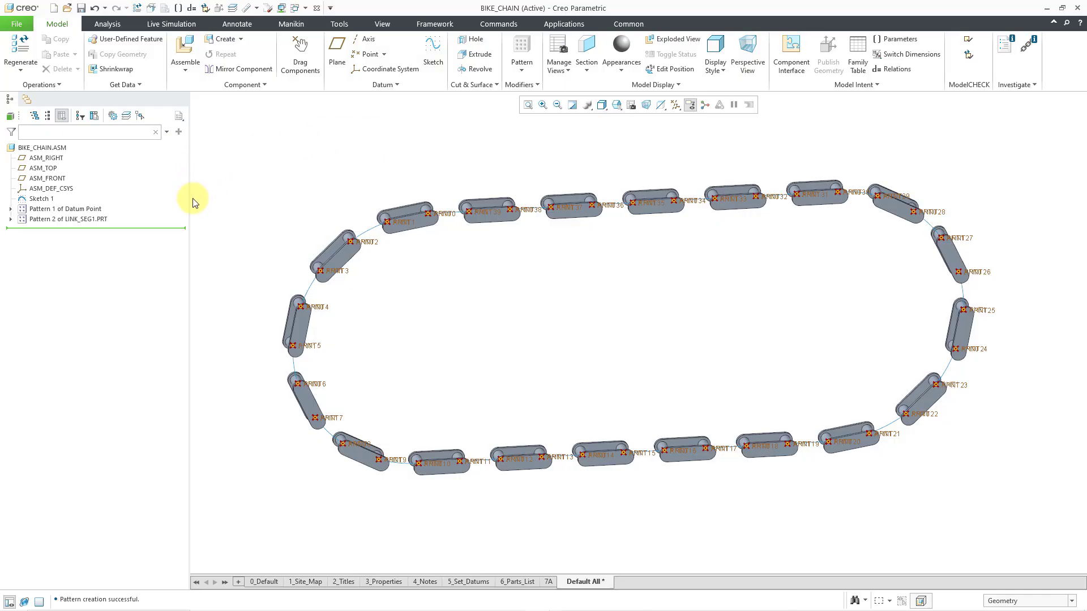
Step: Hide Pattern 2 of LINK_SEG1.PRT and Pattern 1 of Datum Point
click(97, 220)
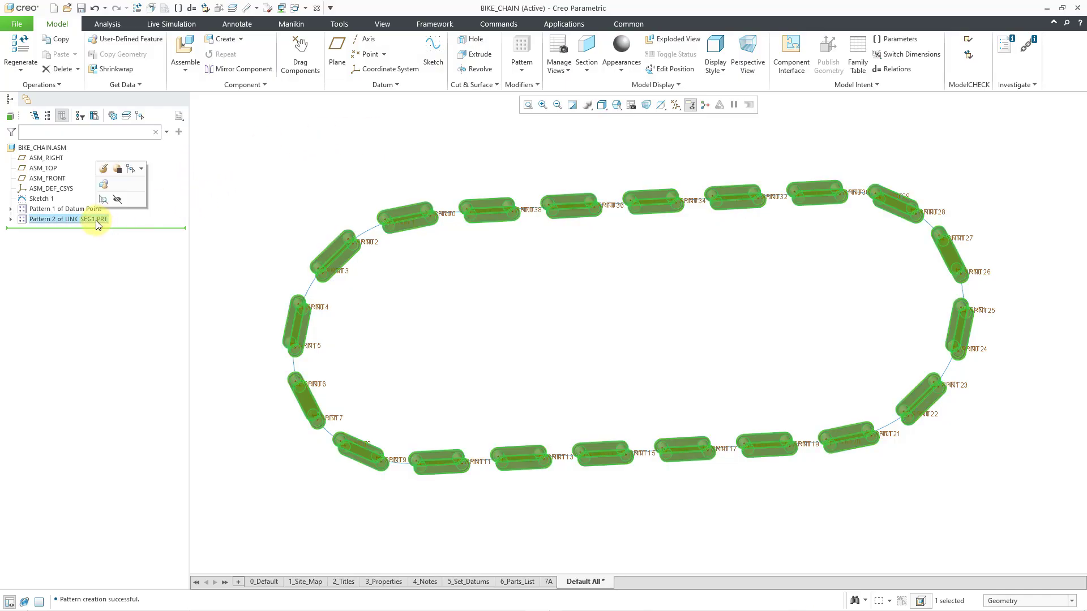
click(116, 201)
click(79, 210)
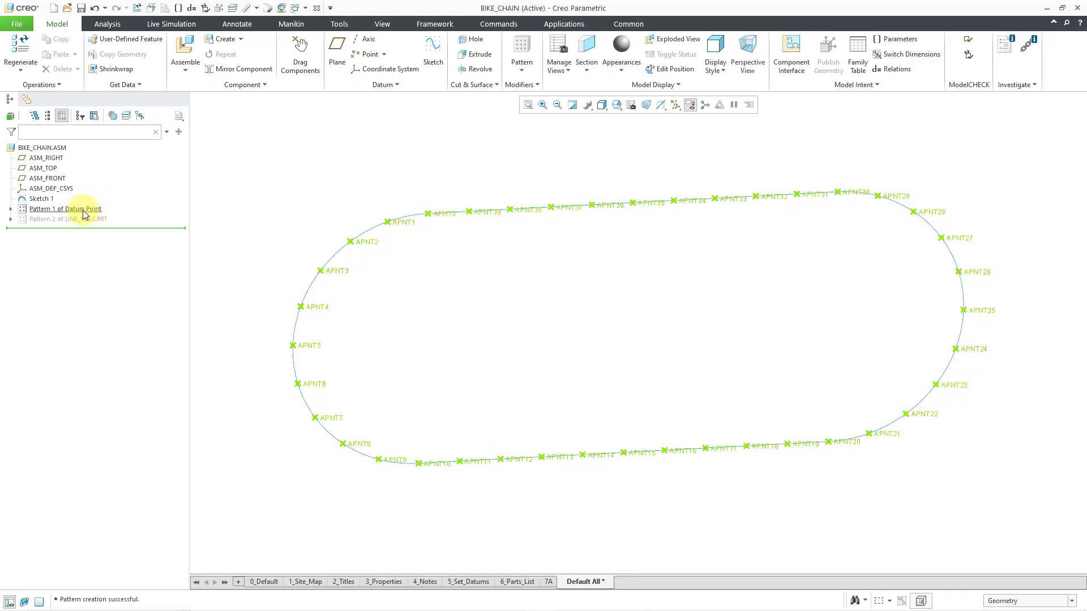
click(107, 192)
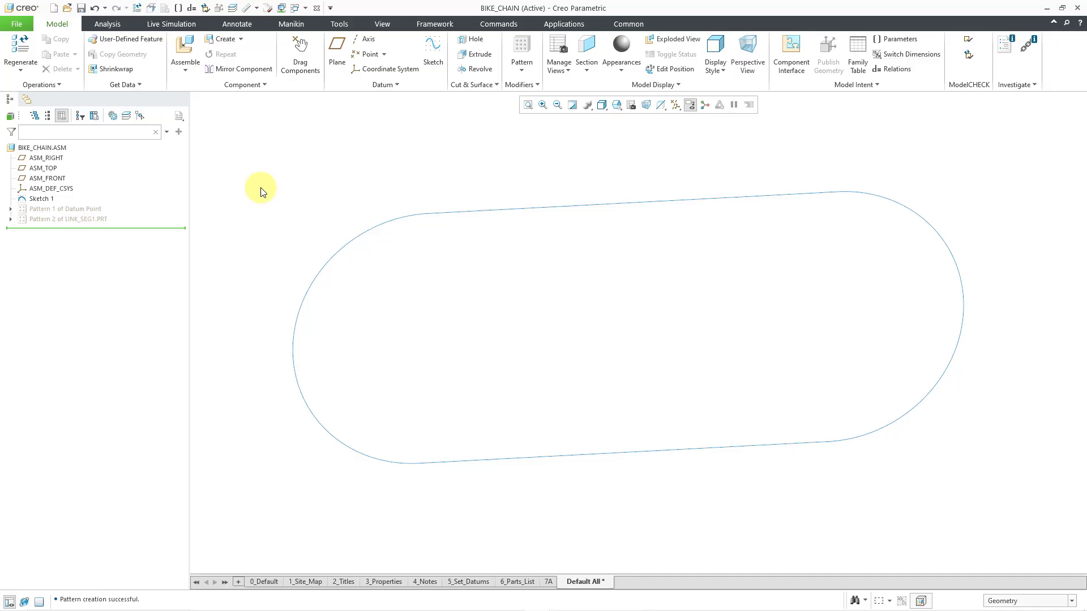
Step: Create datum point APNT40 on the racetrack sketch loop at offset ratio 0.025
click(365, 55)
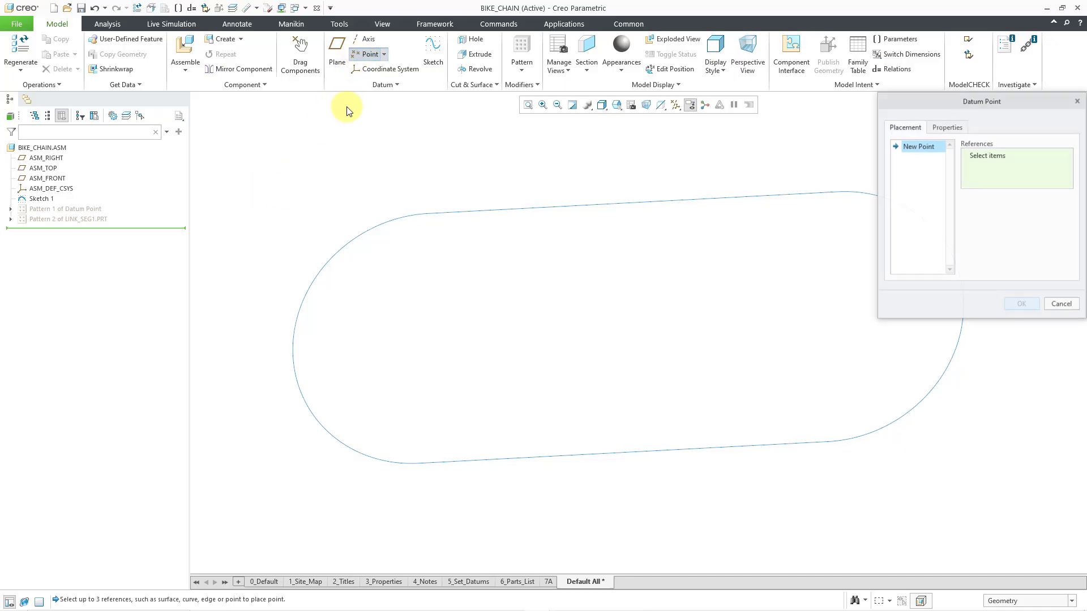
right_click(367, 232)
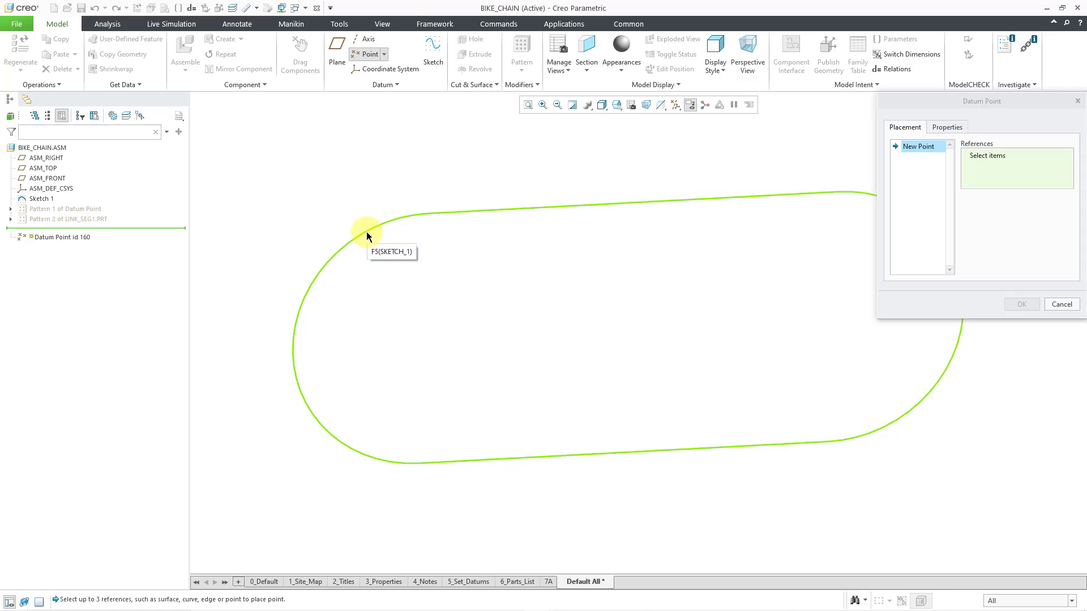
click(367, 234)
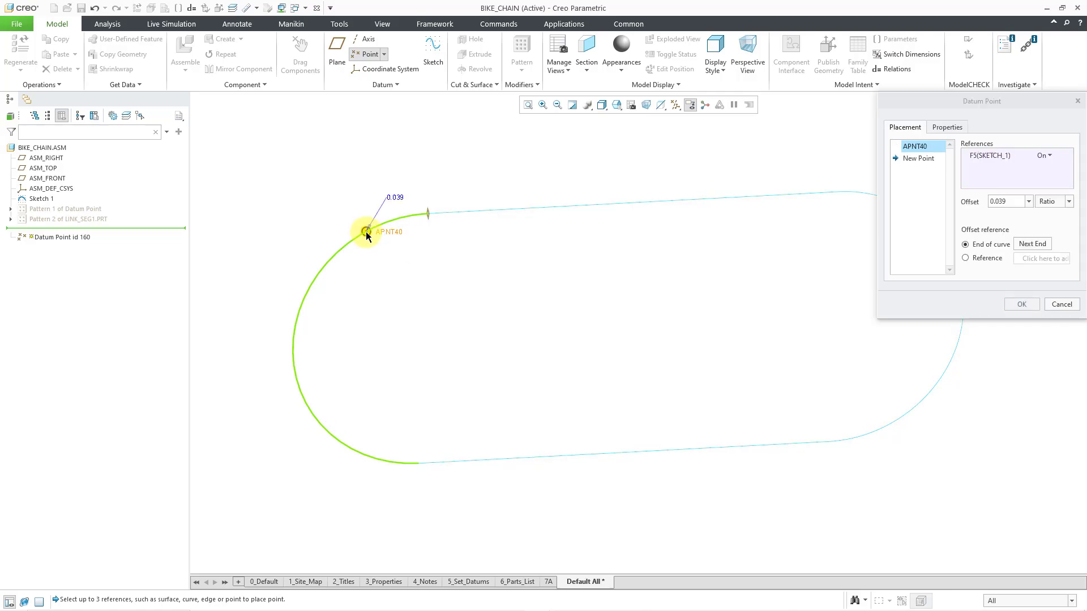
double_click(395, 198)
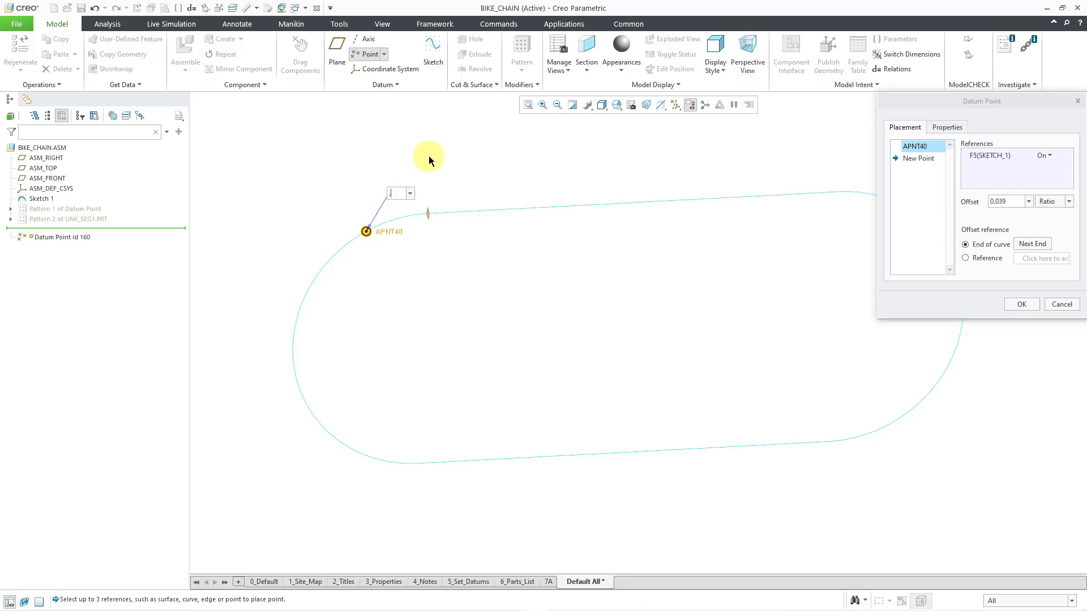
key(Return)
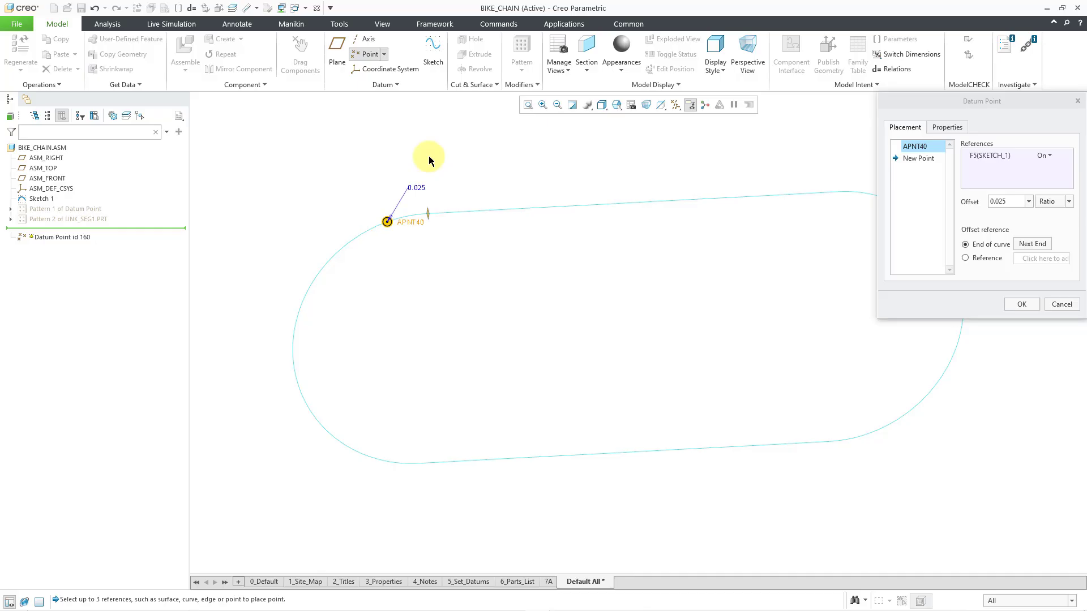
Step: Add APNT41 on the curve at offset ratio 0.050 and finish the point feature
click(917, 159)
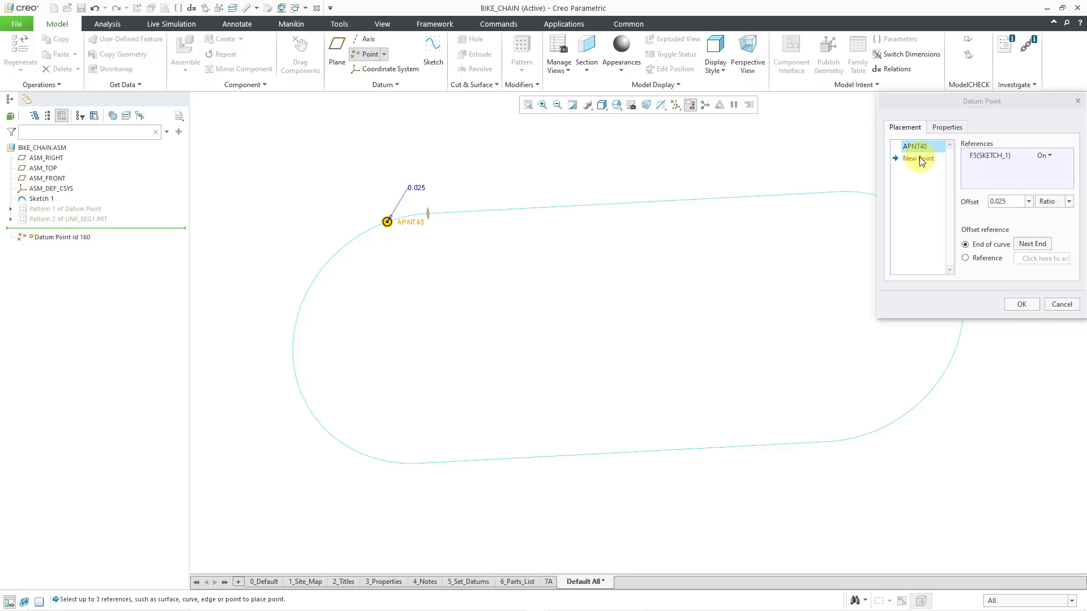
click(356, 237)
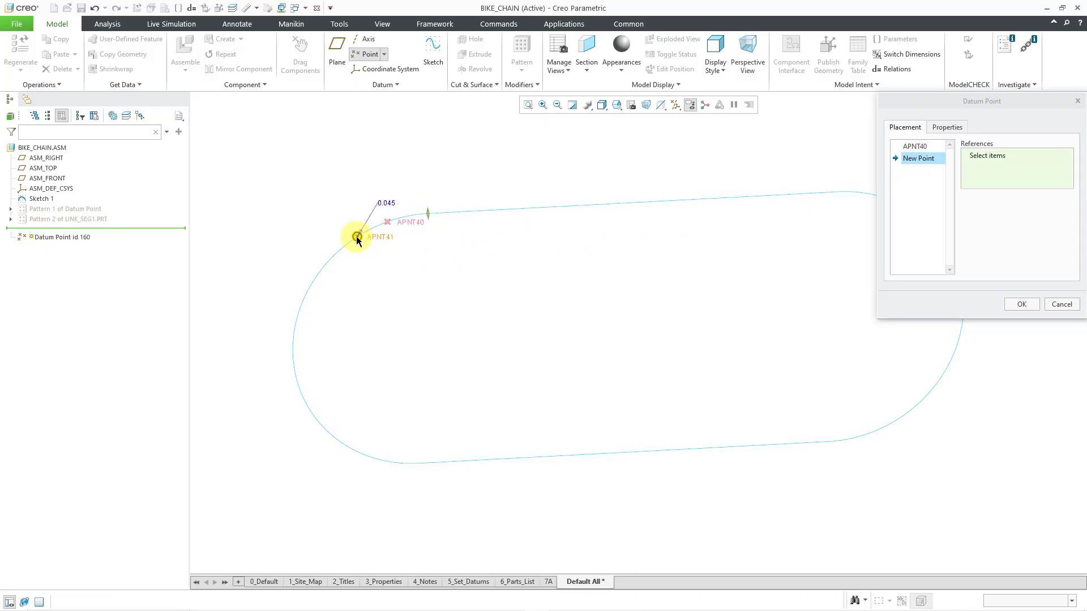
double_click(388, 203)
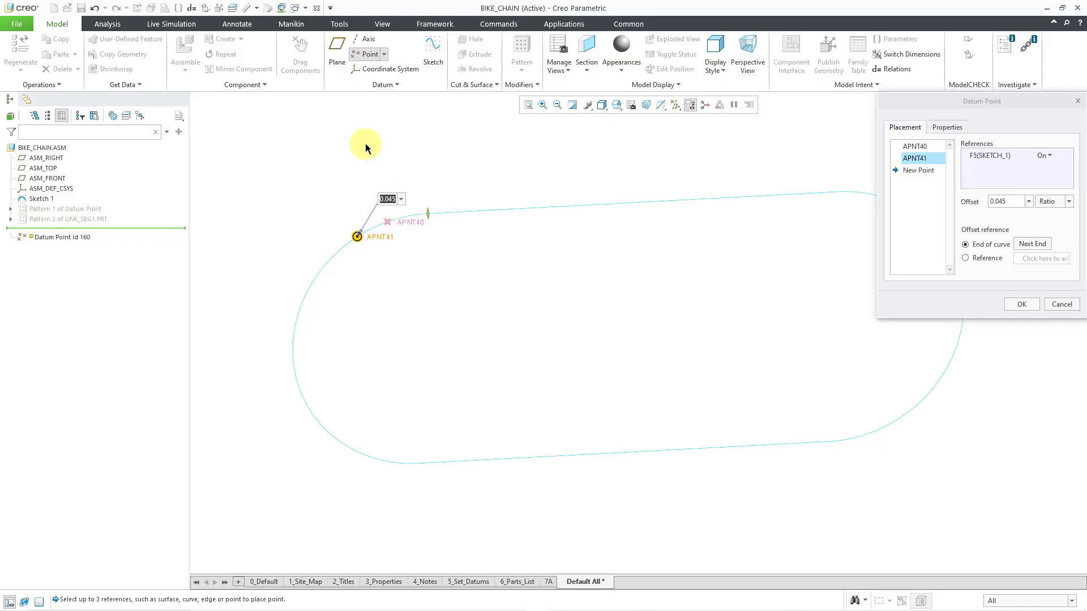
text(.05)
key(Return)
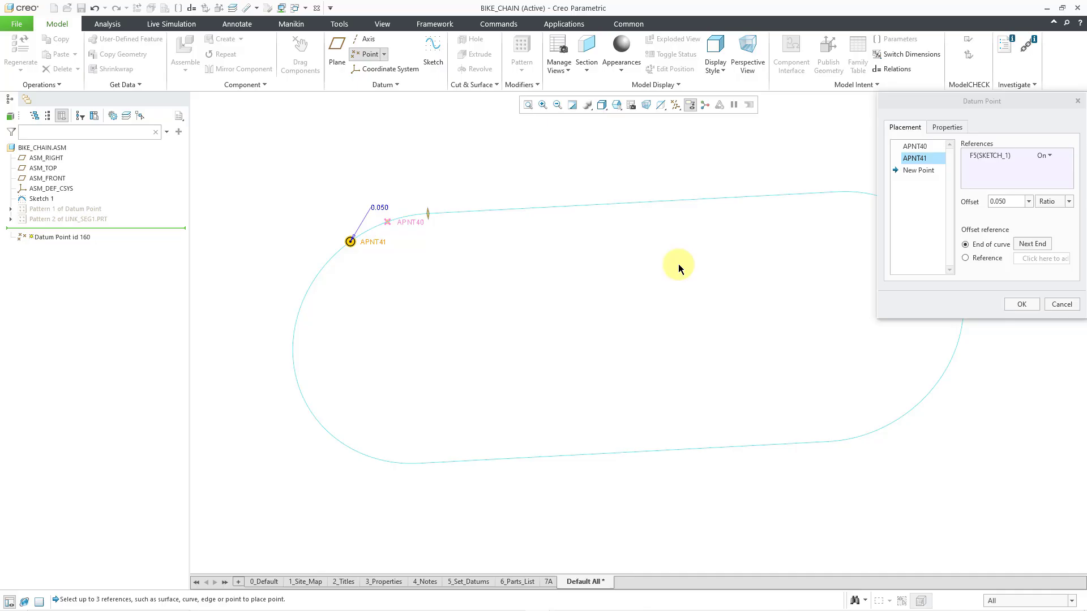
click(1007, 300)
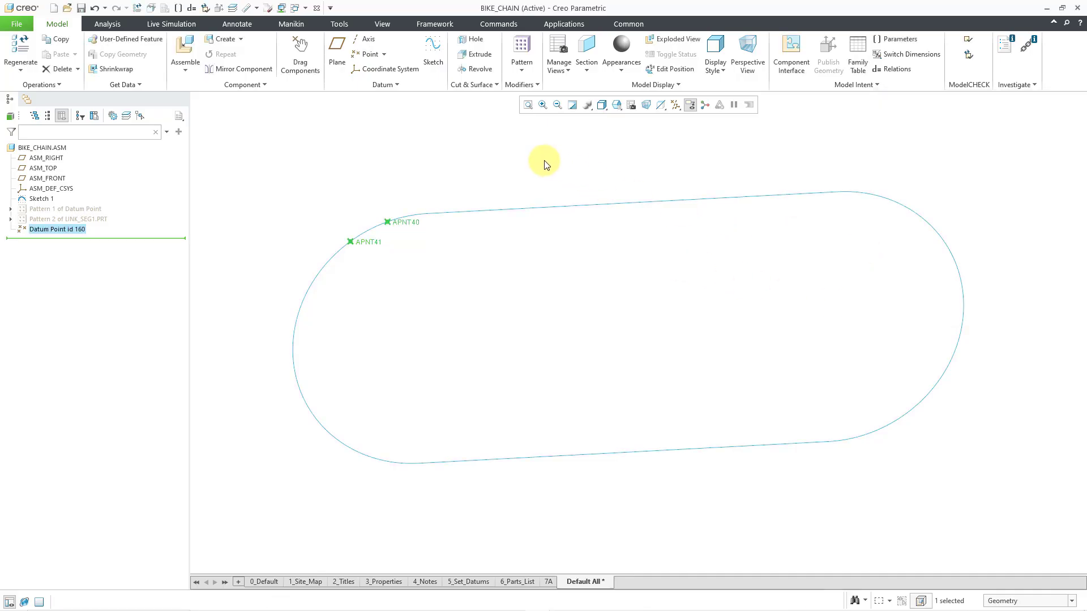
Step: Pattern APNT40 and APNT41 by their offset dimensions with 0.050 increments
click(528, 49)
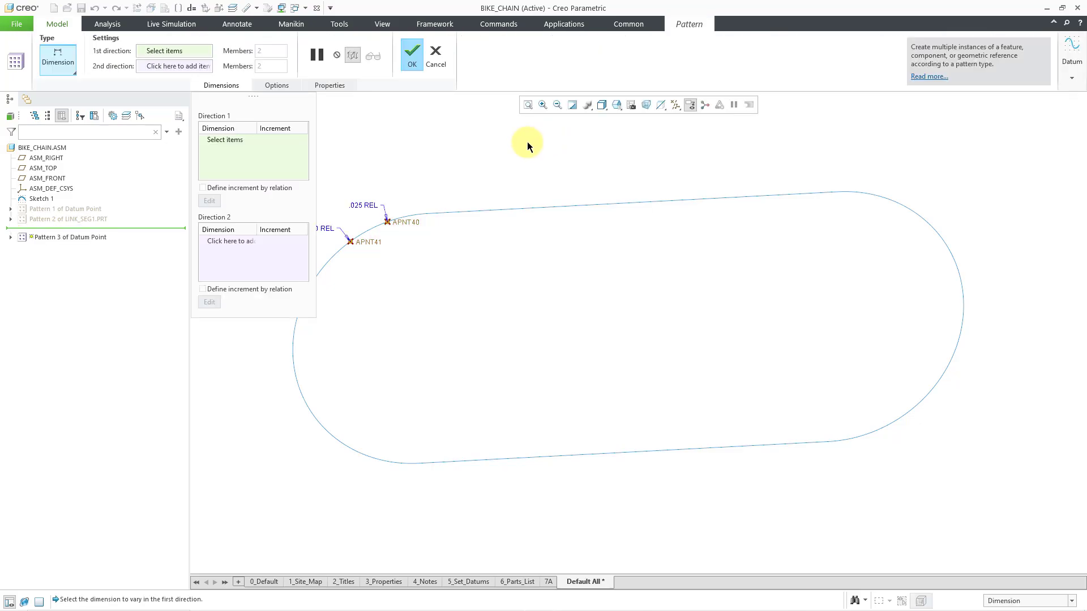
scroll(515, 195, up, 4)
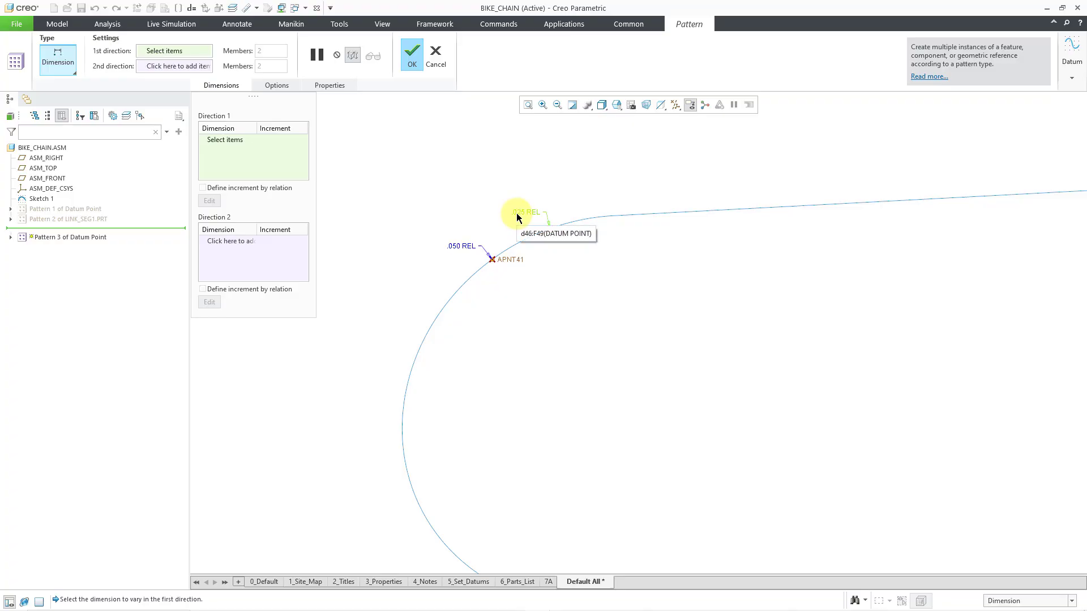
click(516, 212)
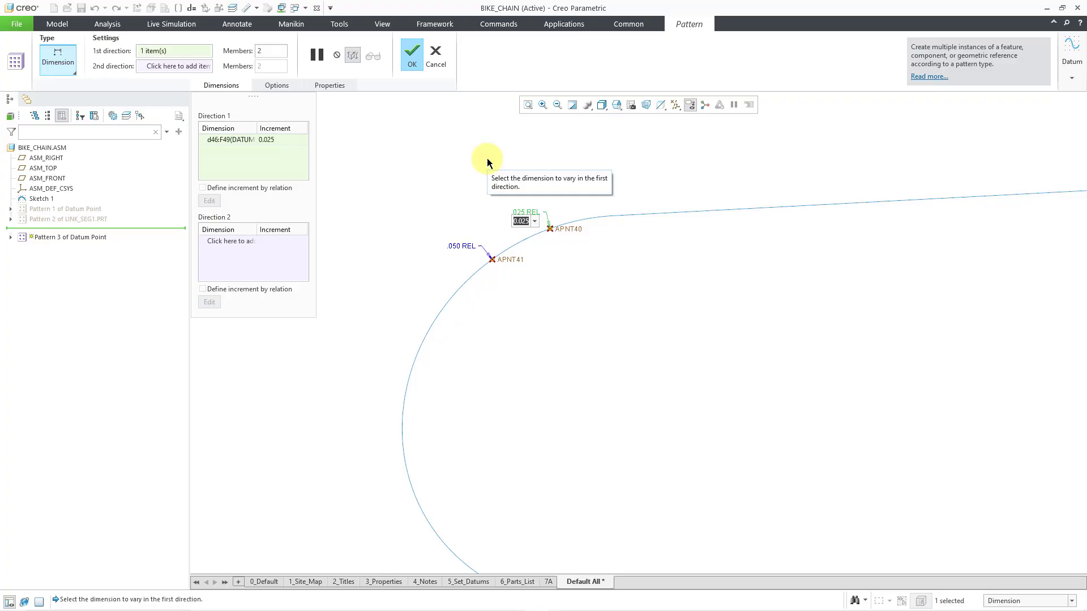
text(.05)
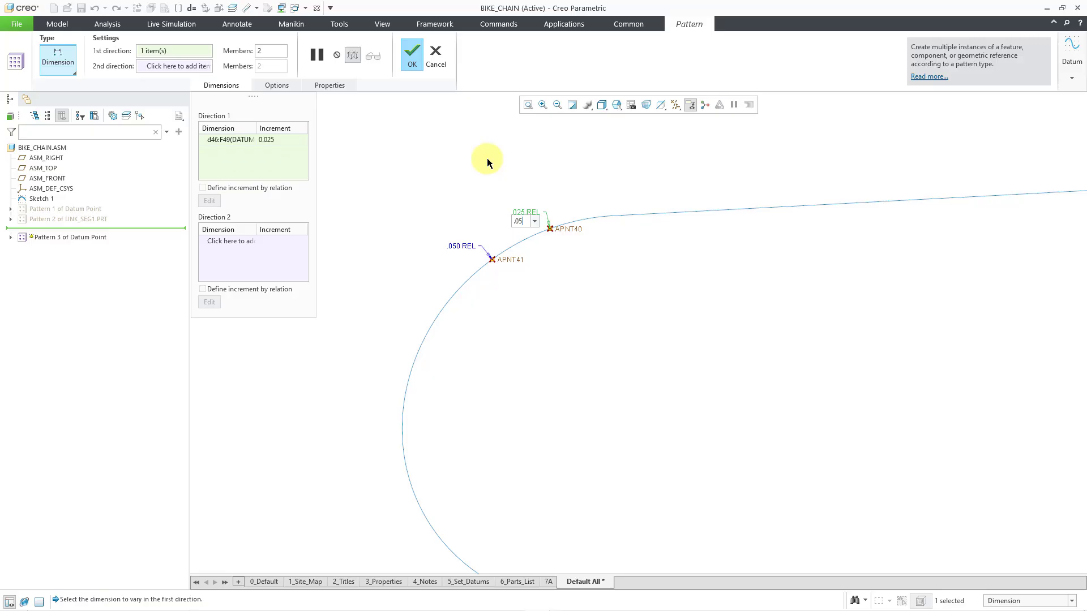
key(Return)
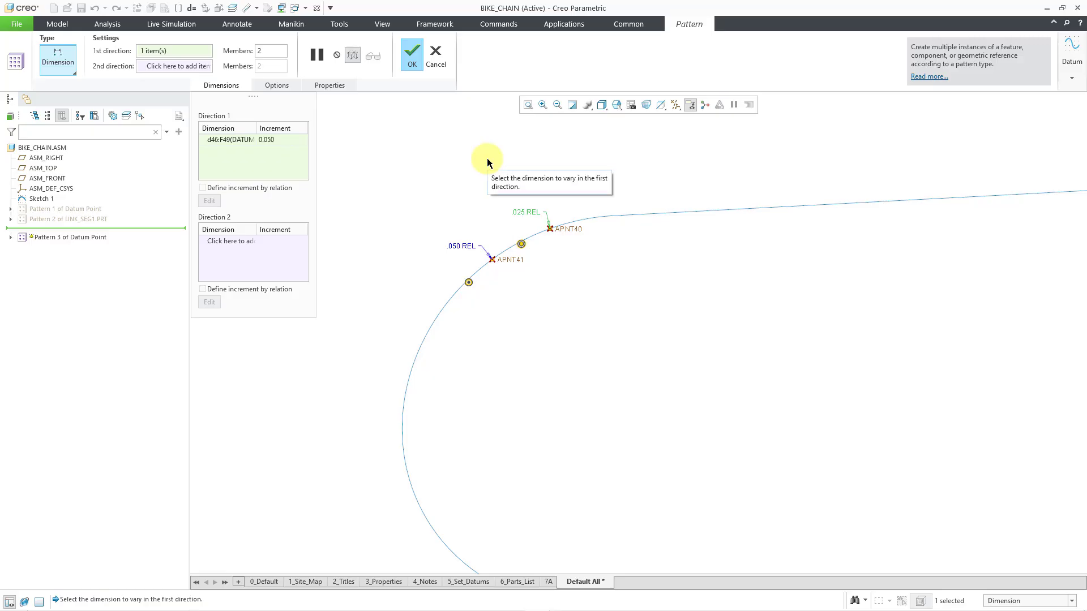
click(453, 245)
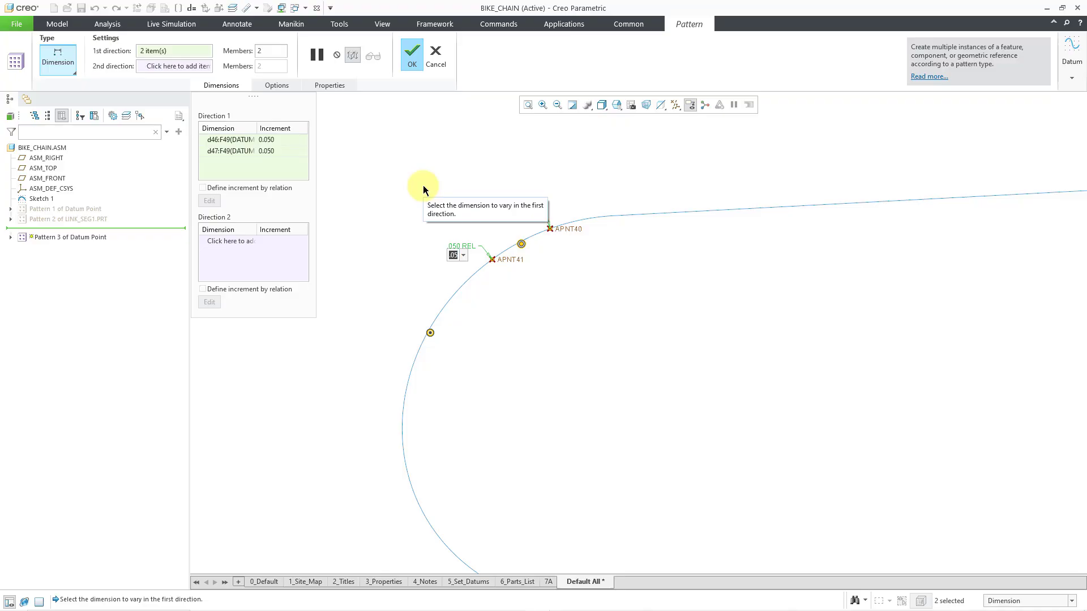
key(Return)
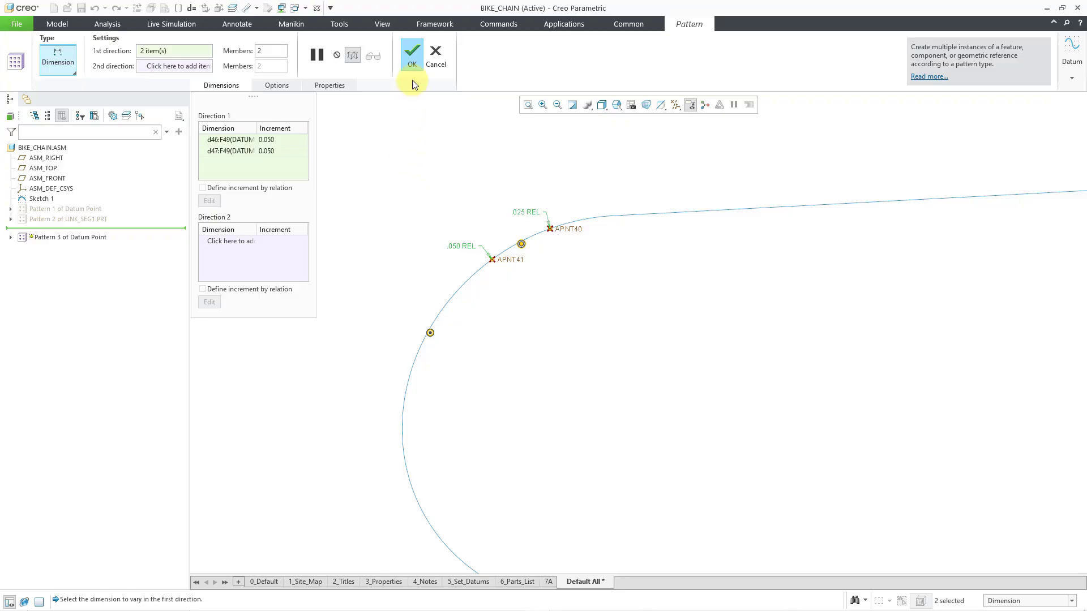
click(412, 57)
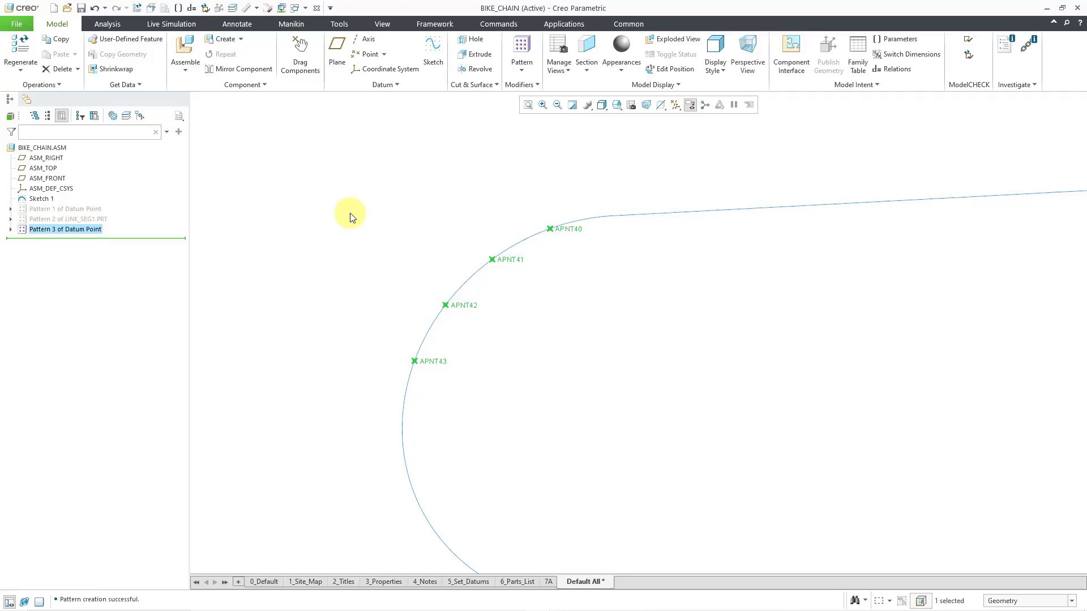
Step: Redefine Pattern 3 of Datum Point to 20 members
right_click(78, 232)
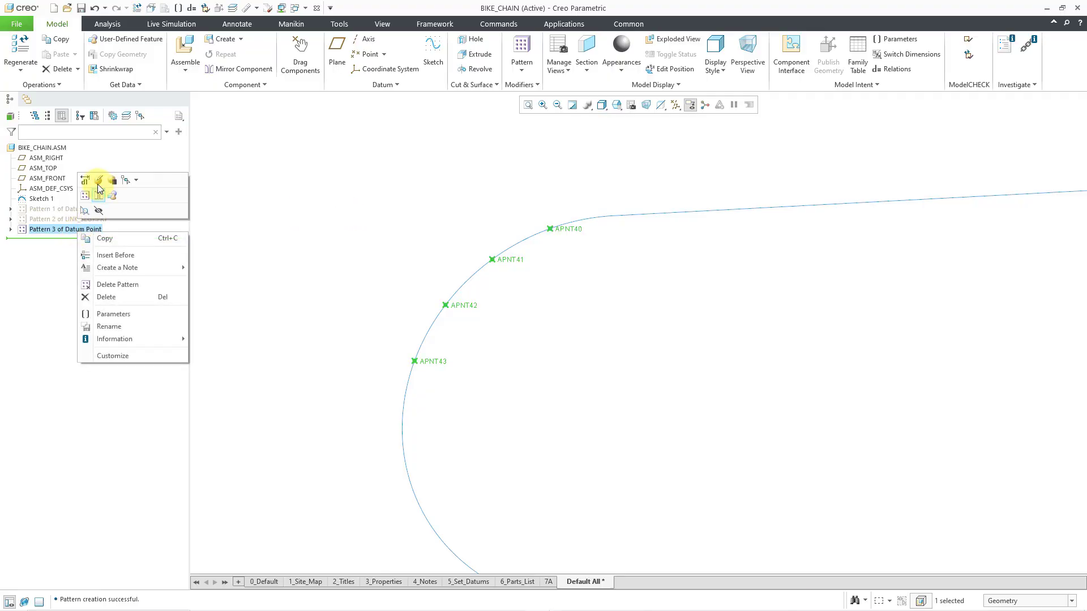
click(86, 196)
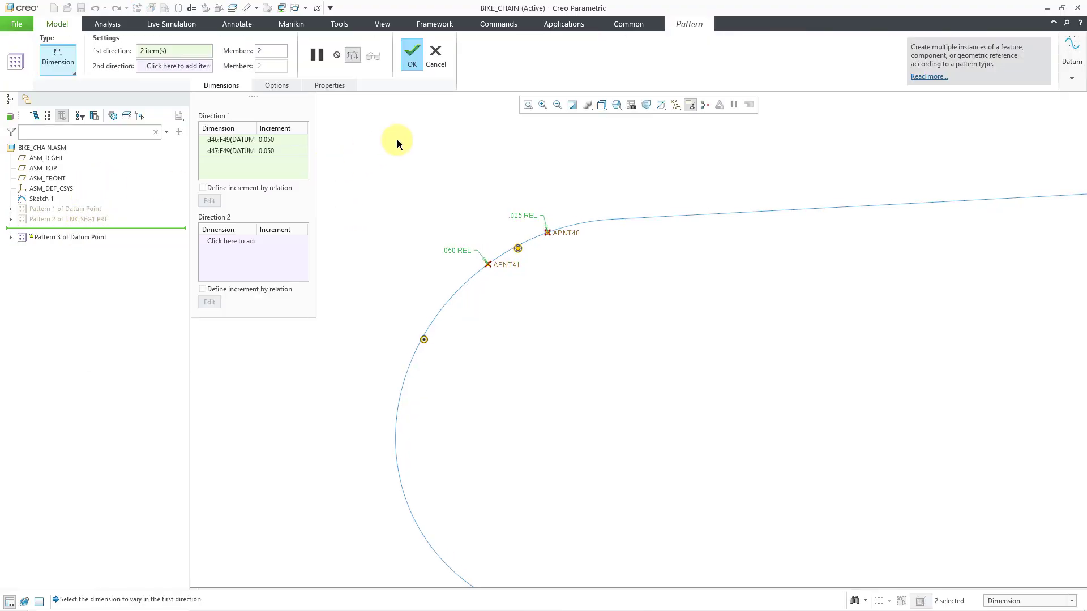
click(261, 51)
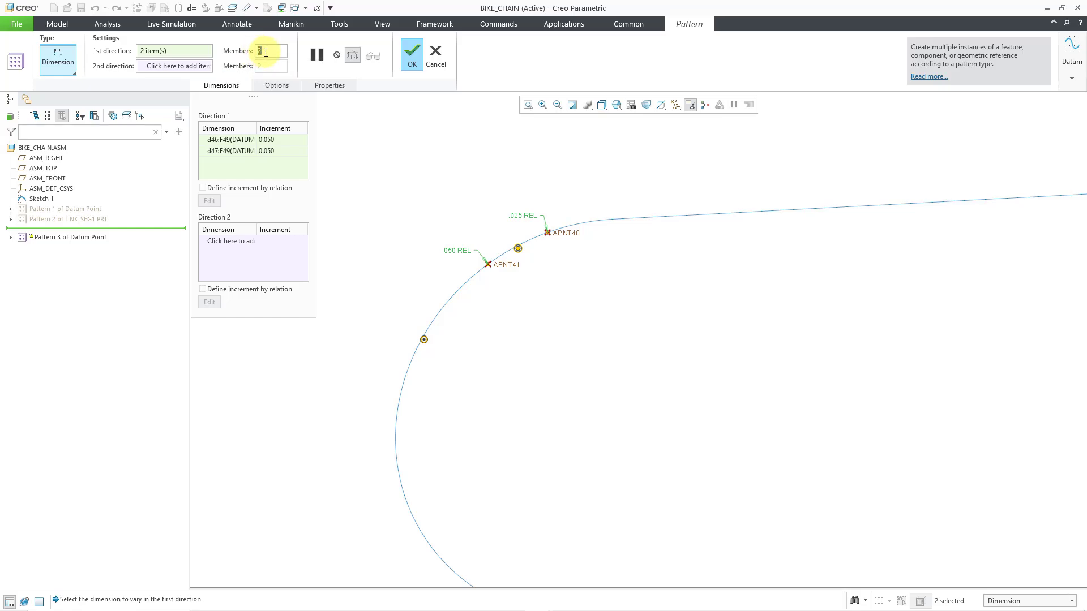
text(20)
key(Return)
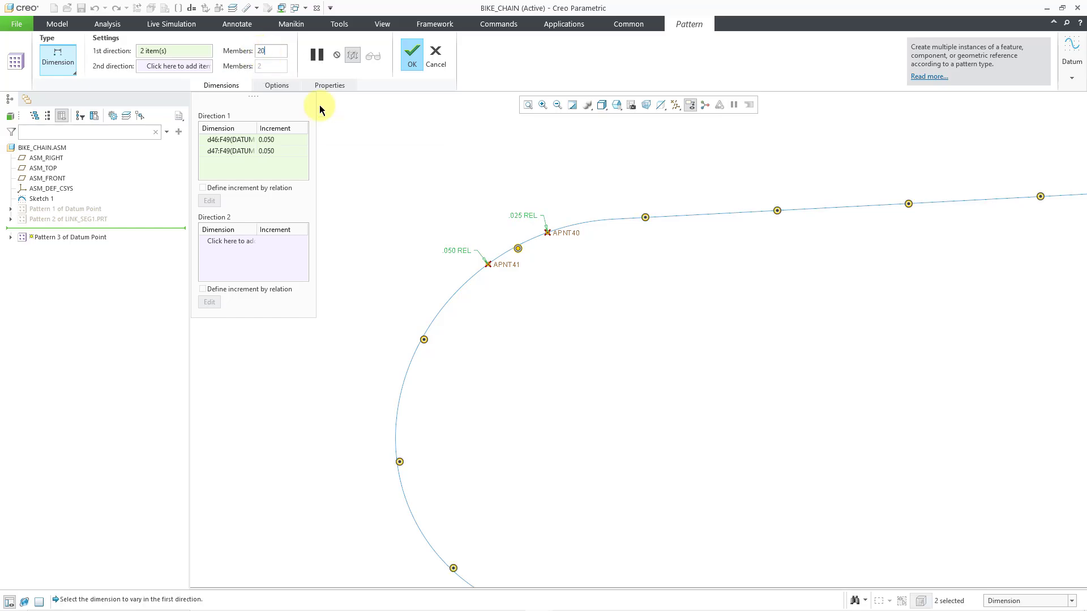
click(406, 58)
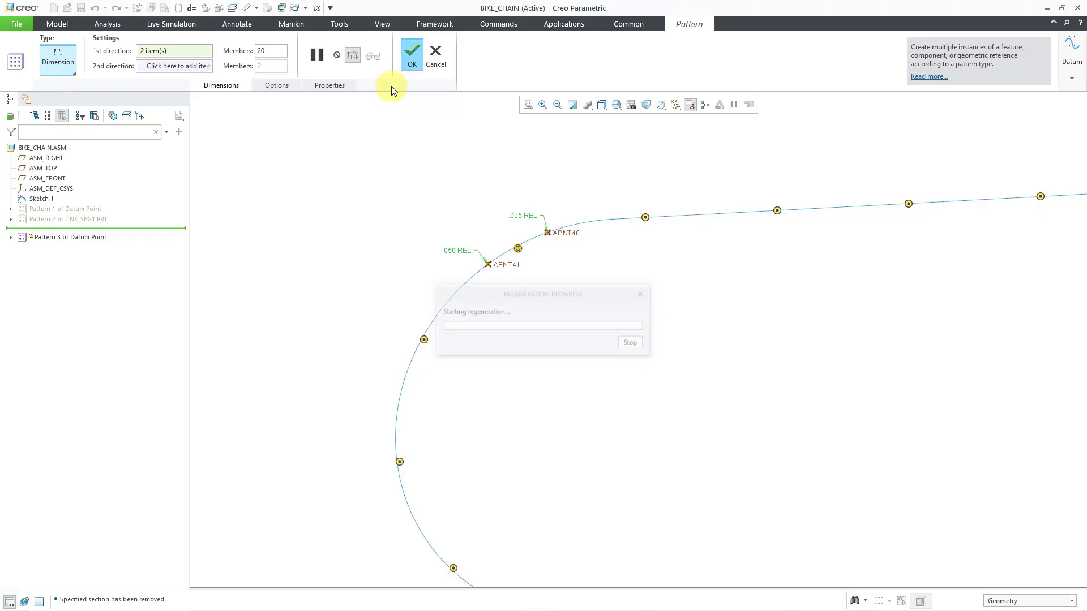
Step: Zoom, clear the selection and shift the chain view left and down
scroll(262, 187, down, 2)
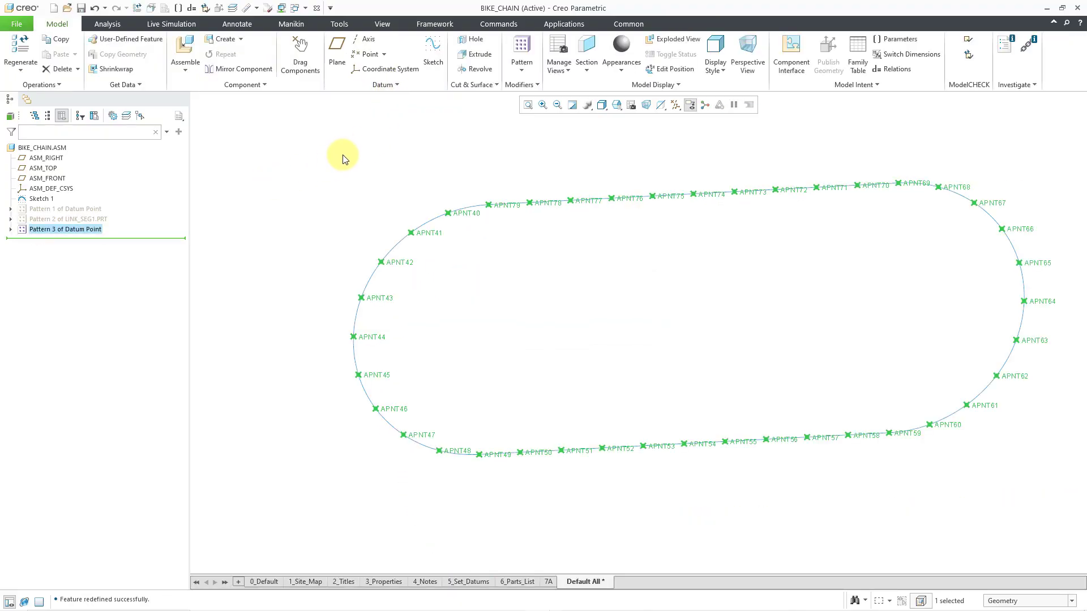
scroll(376, 182, up, 3)
scroll(468, 182, up, 2)
scroll(450, 181, down, 2)
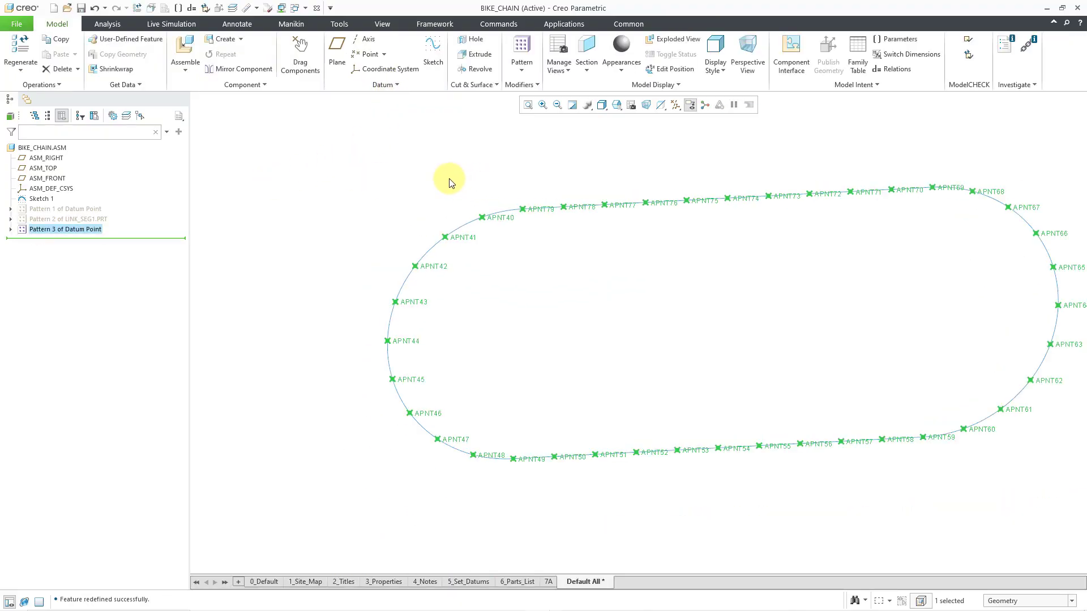
click(450, 182)
shift+middle_drag(492, 187, 417, 203)
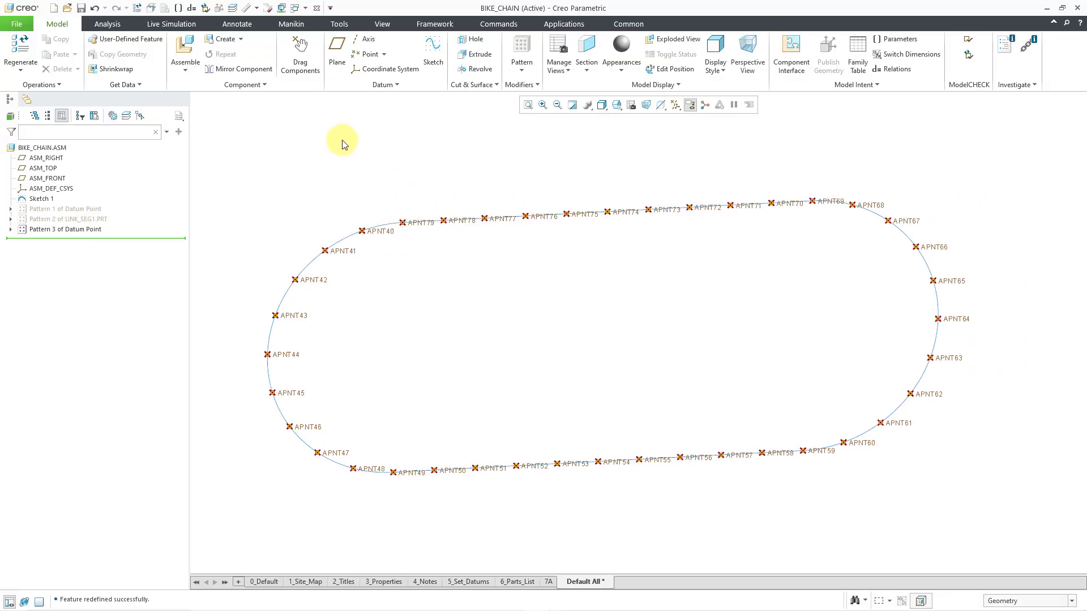
Step: Bring link_seg2.prt into the assembly and drag it along the chain near APNT40
click(185, 49)
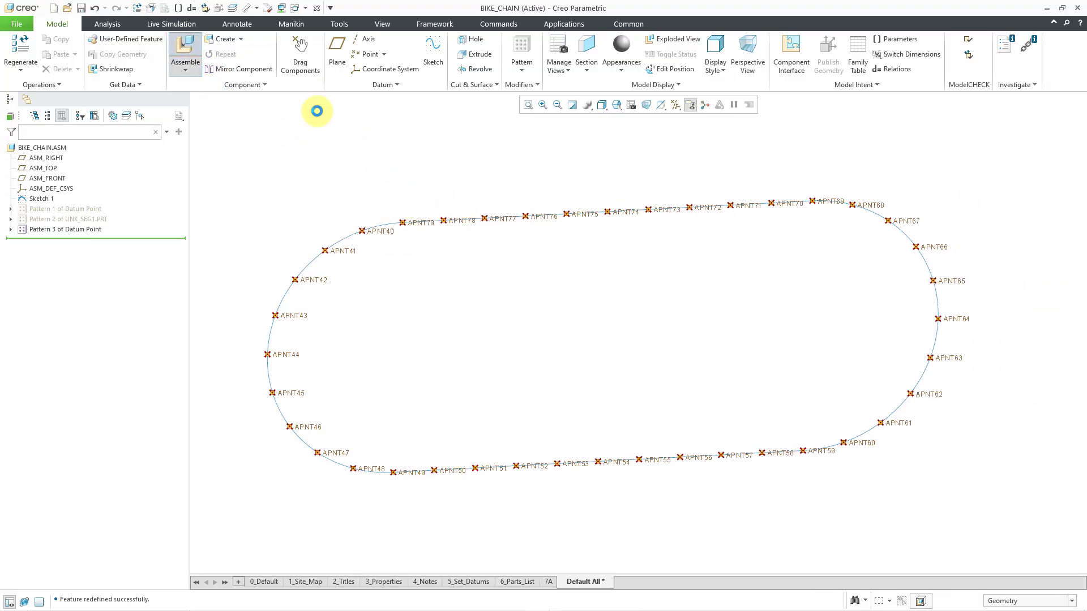
double_click(445, 258)
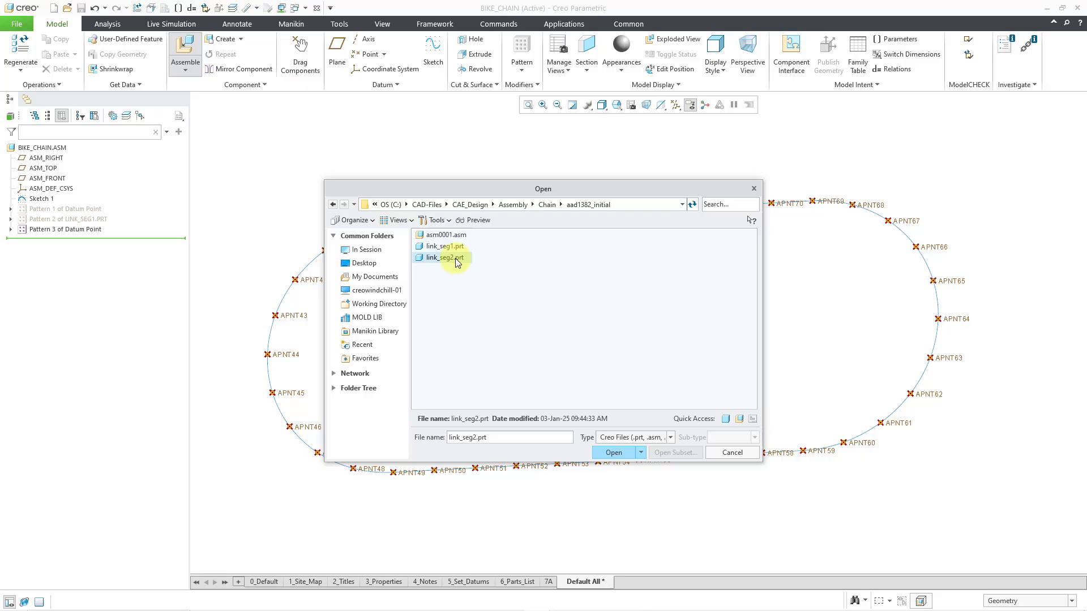
drag(981, 391, 595, 224)
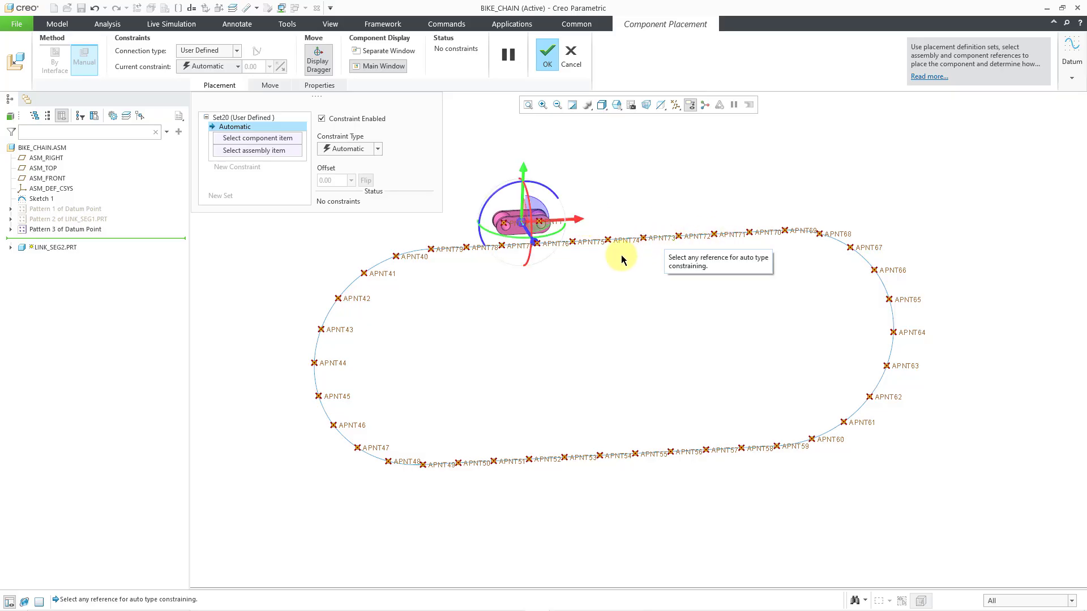
shift+middle_drag(543, 191, 746, 202)
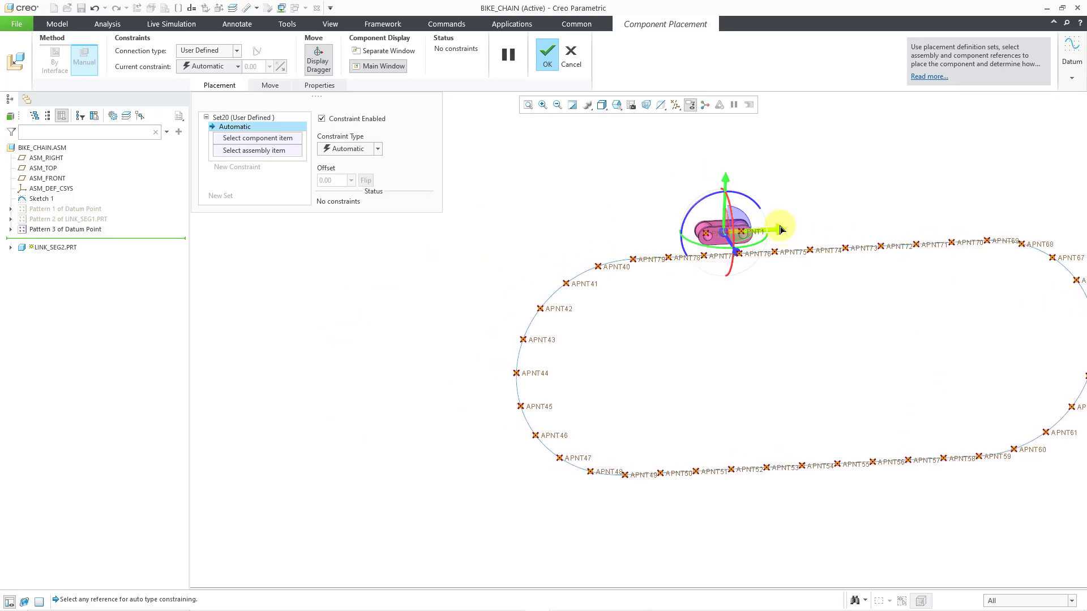
drag(792, 230, 506, 192)
scroll(620, 248, up, 4)
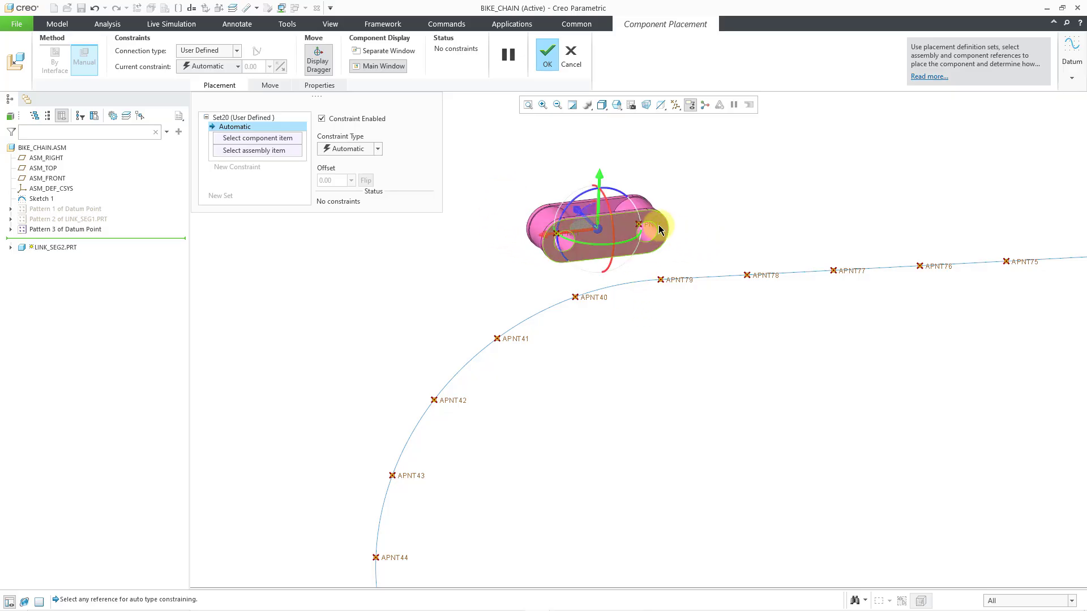
Step: Make link_seg2's PNT0 coincident with APNT40
click(599, 303)
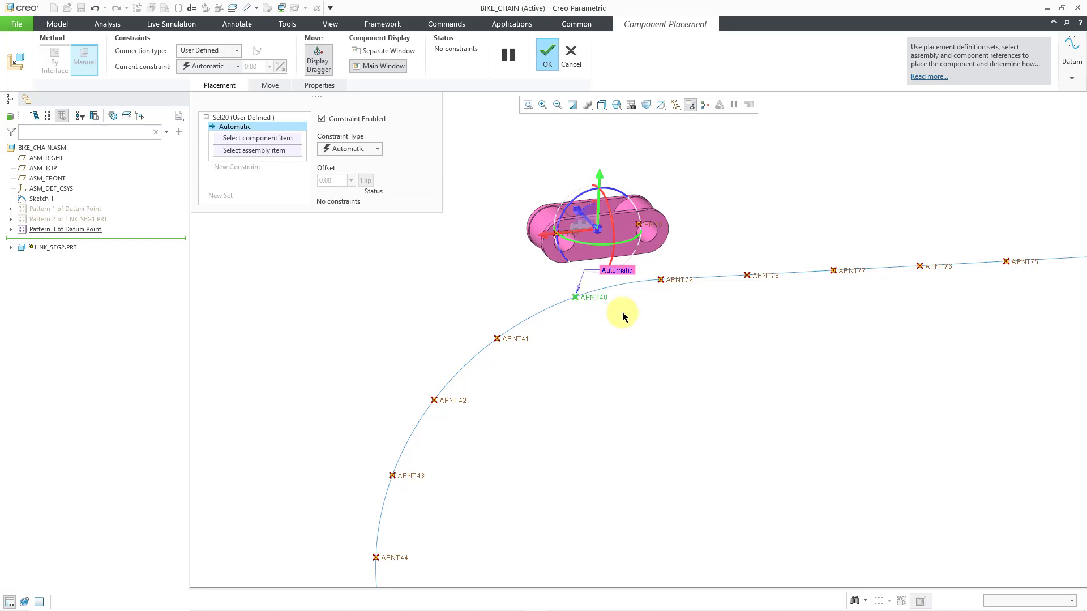
click(657, 226)
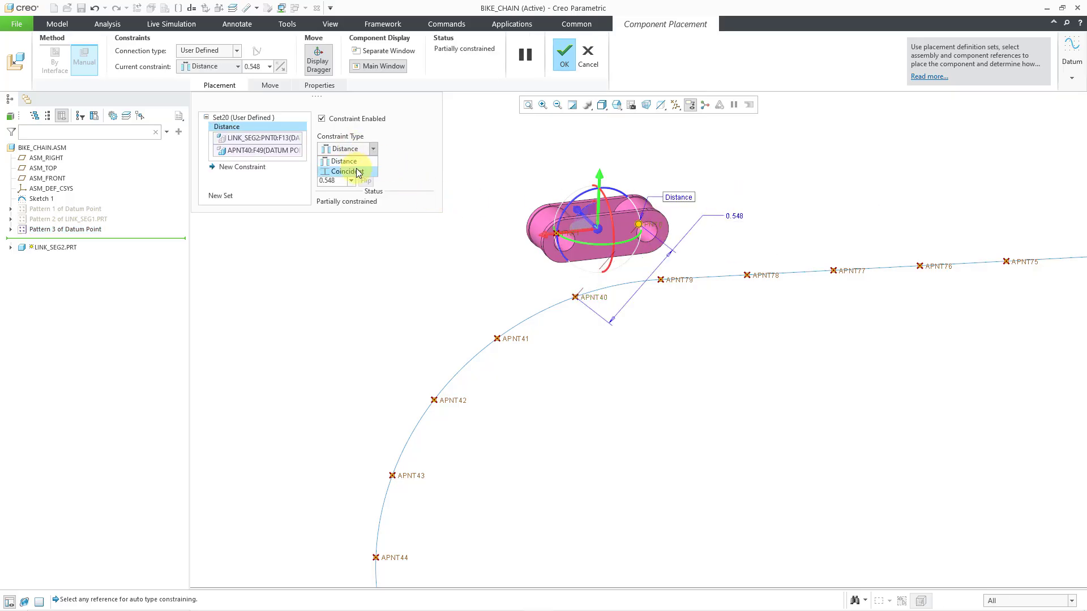
click(358, 171)
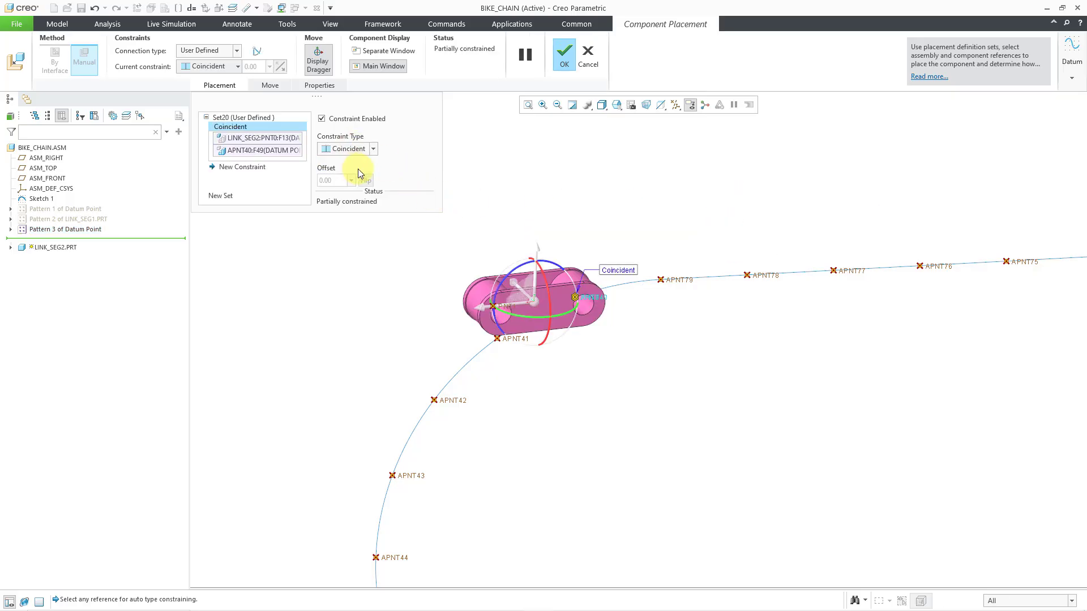
Step: Add a constraint aiming the link's other point at APNT41 and finish placement
click(259, 167)
scroll(470, 343, down, 3)
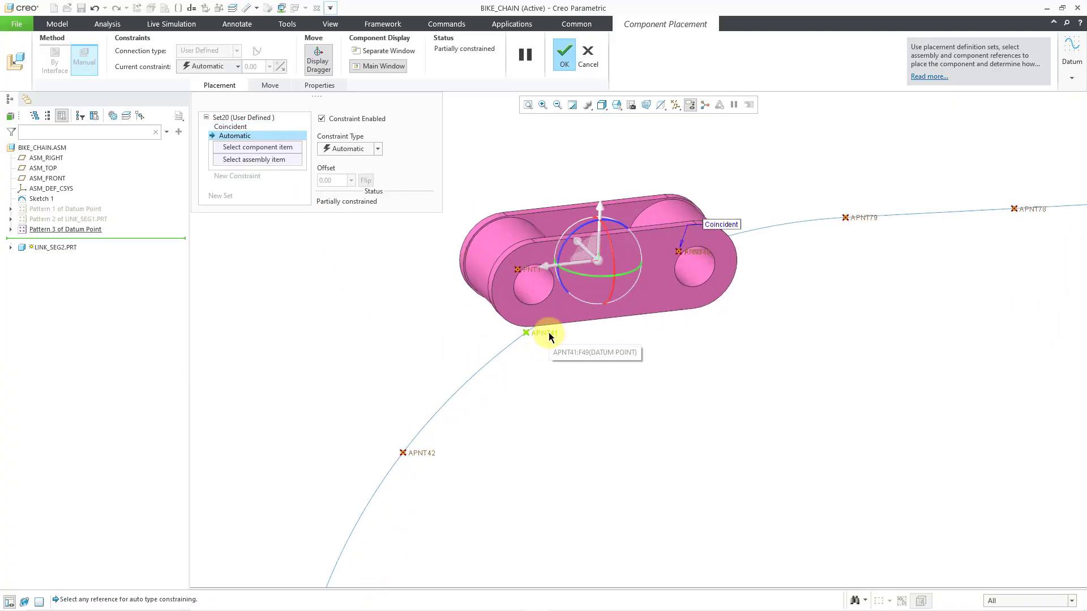
click(549, 337)
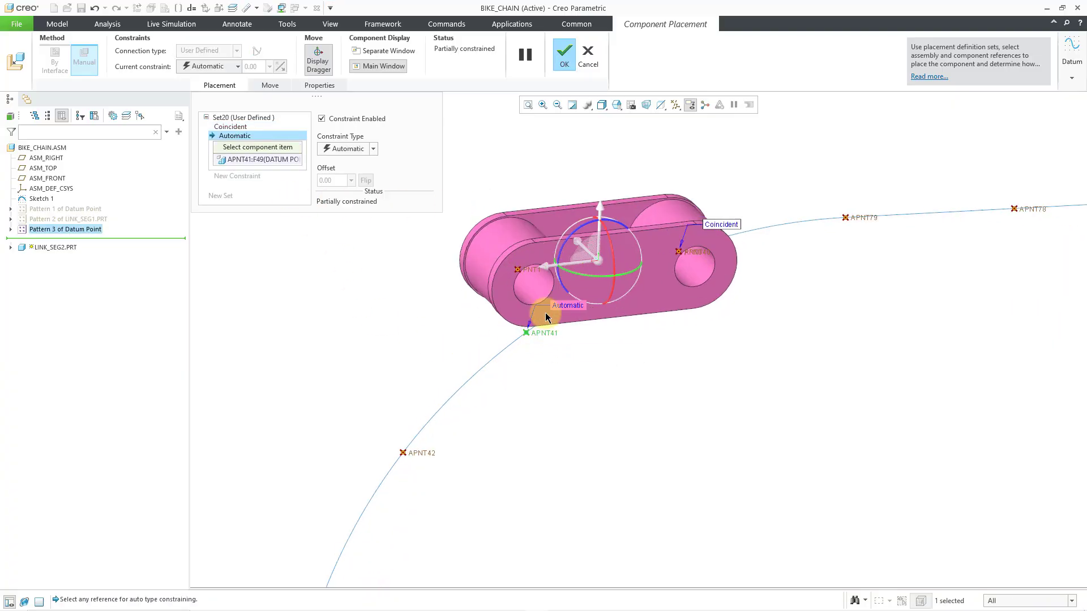
click(518, 270)
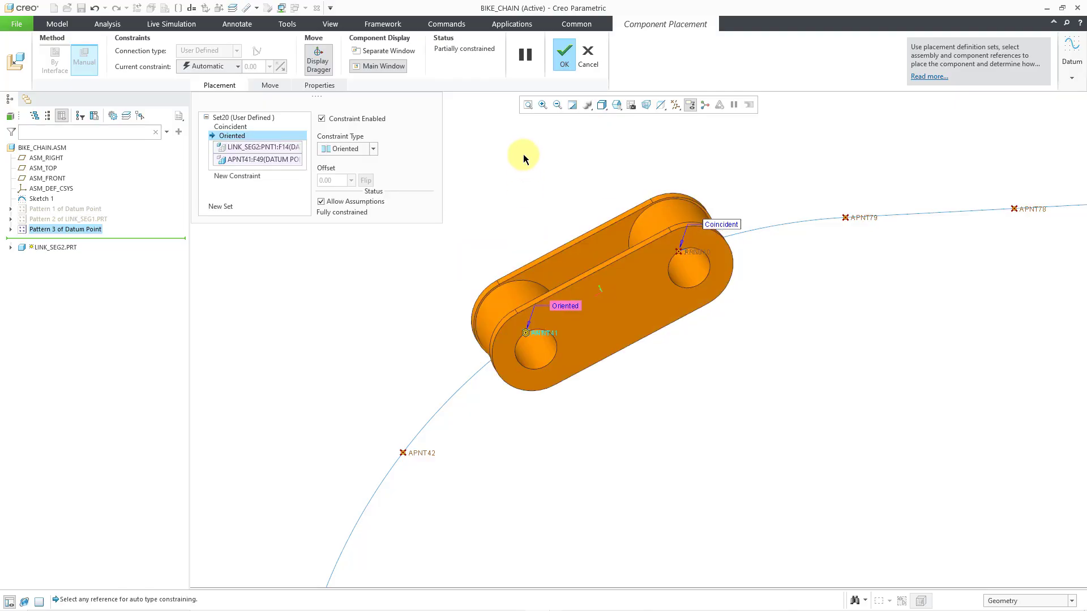
scroll(544, 222, up, 3)
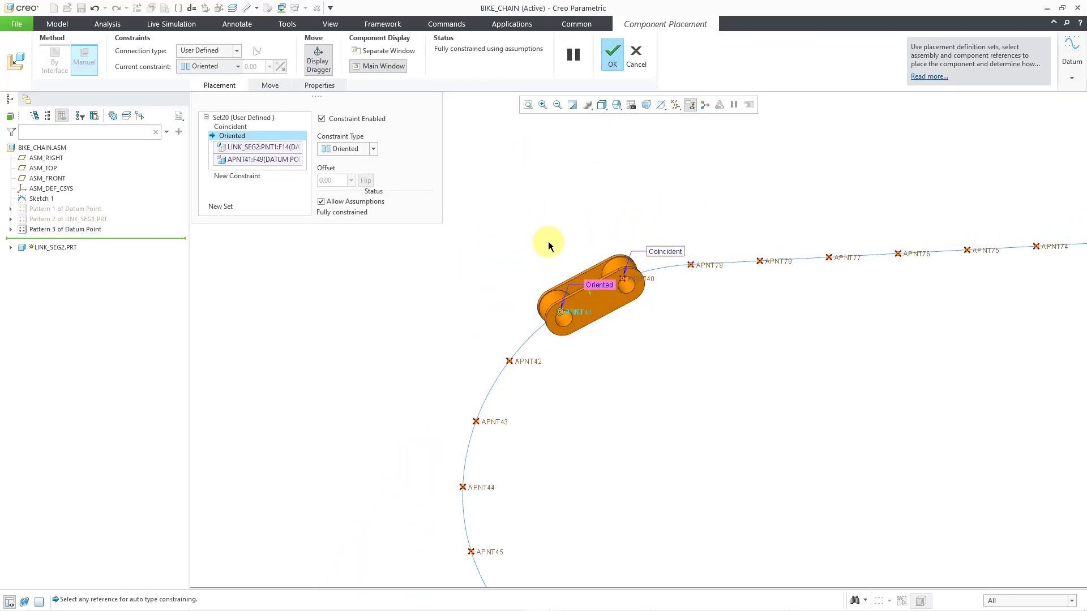
scroll(543, 243, up, 3)
shift+middle_drag(589, 215, 486, 231)
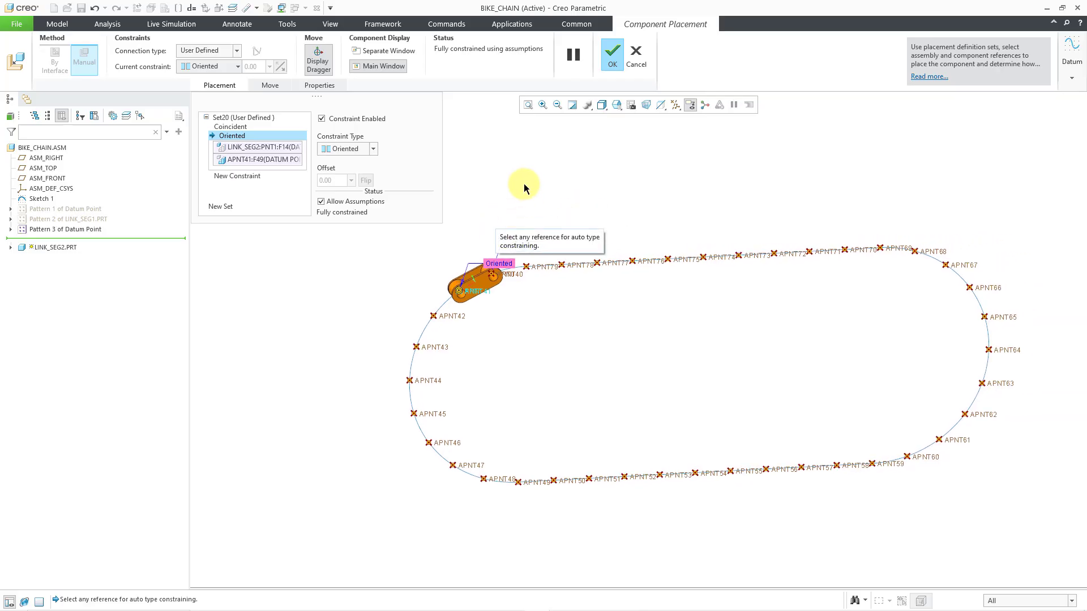
click(614, 55)
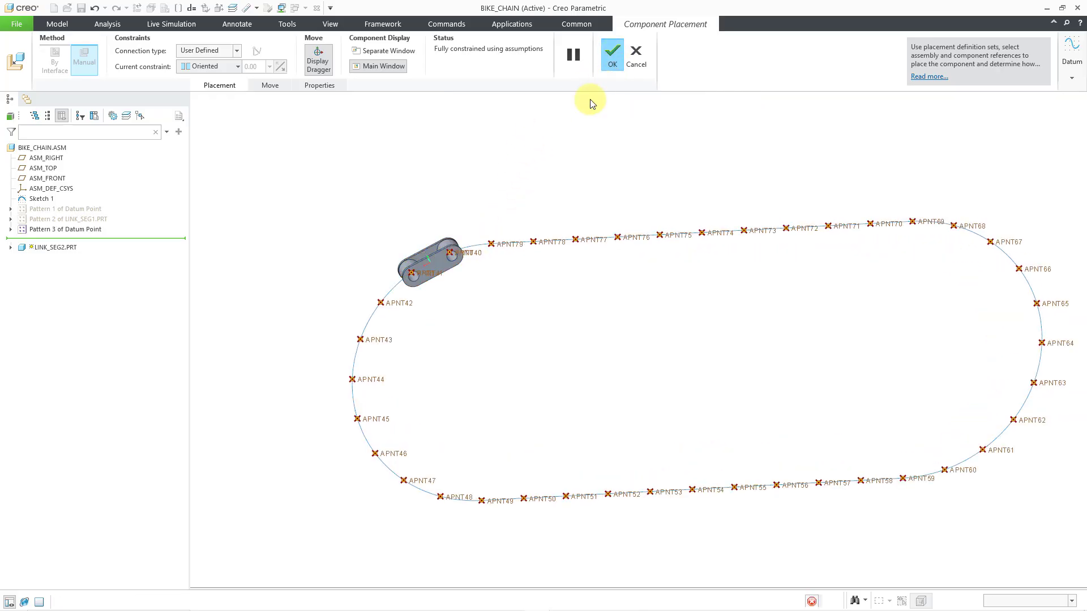
Step: Reference-pattern LINK_SEG2.PRT onto the Pattern 3 datum points
click(65, 243)
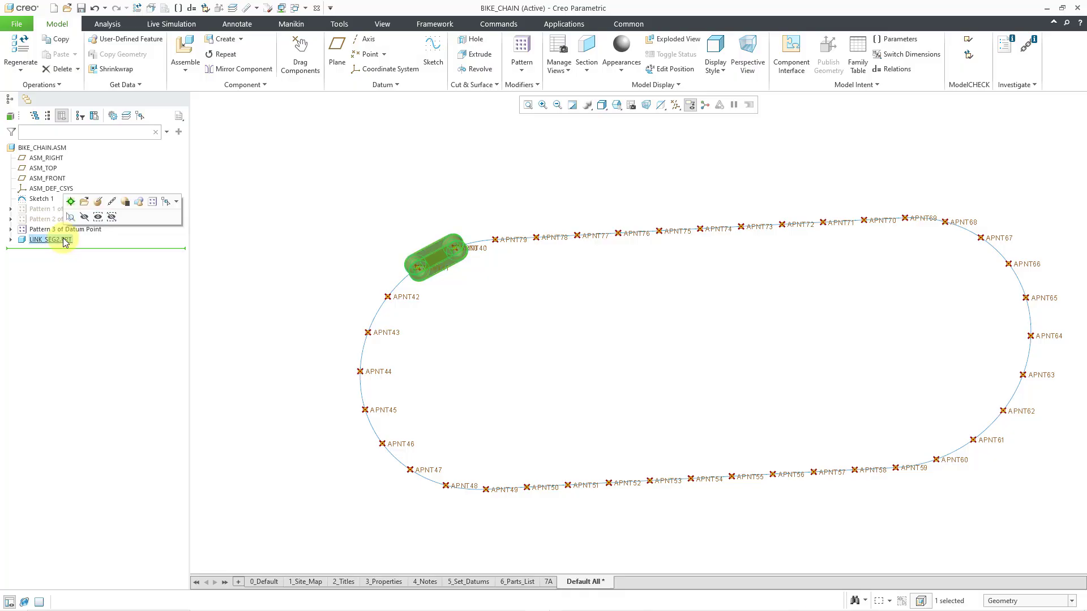
click(149, 202)
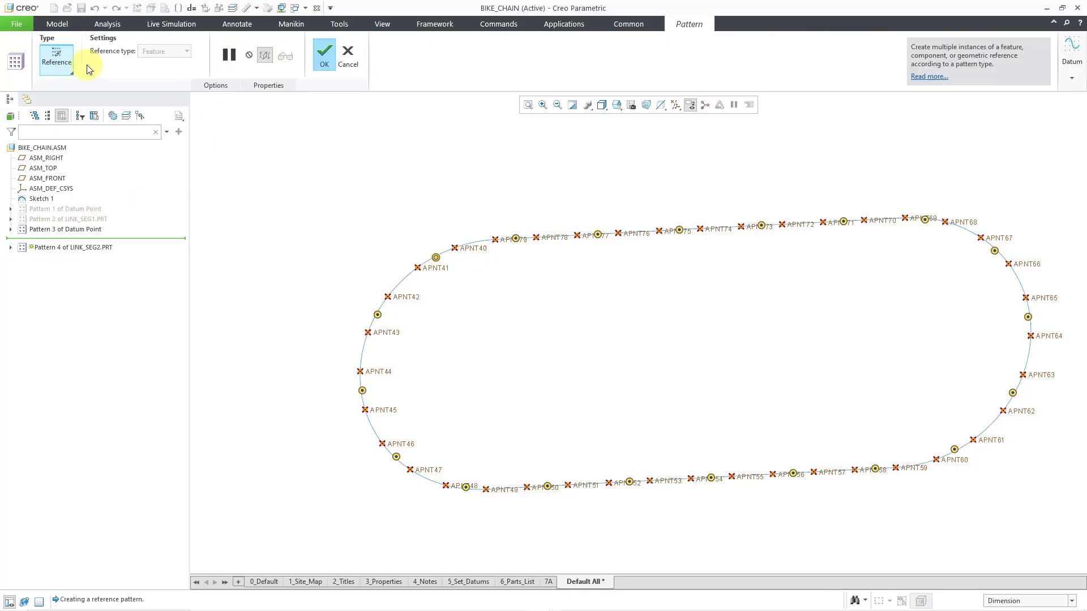
click(324, 62)
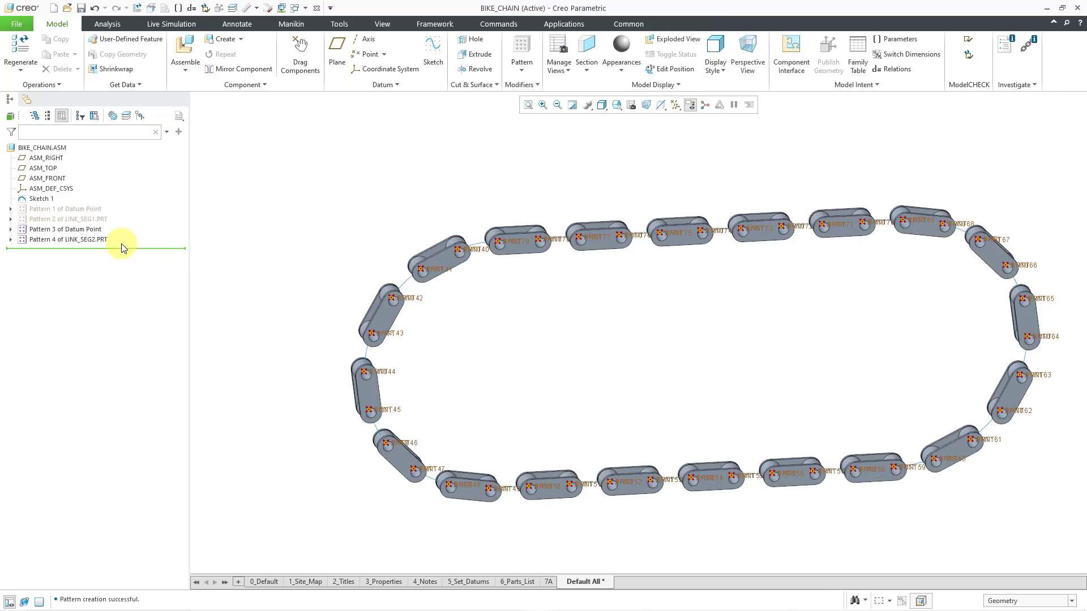
Step: Hide Pattern 3 of Datum Point and turn off datum point display
click(84, 229)
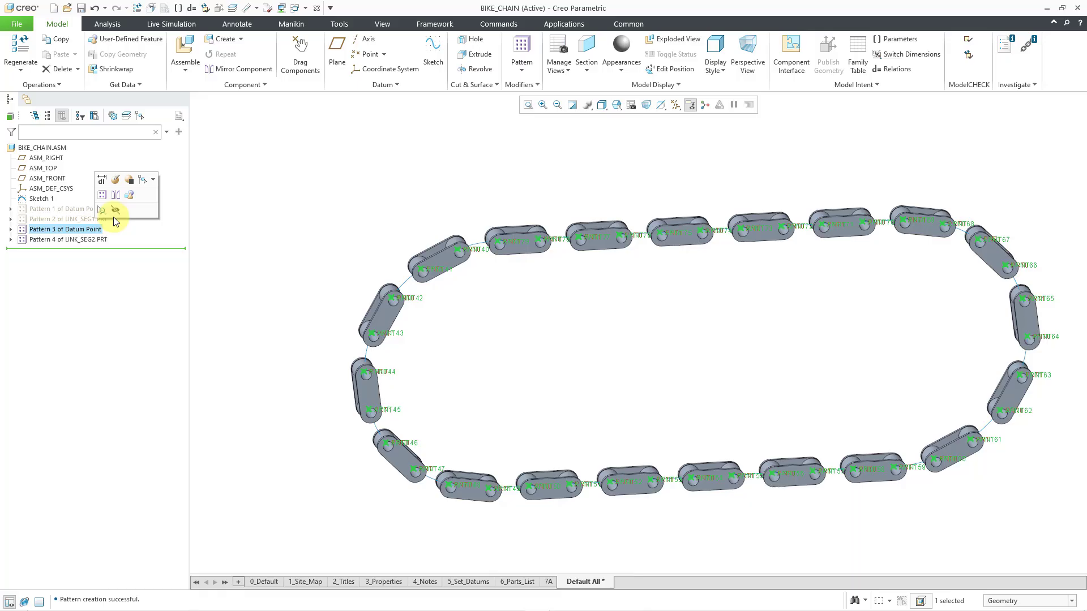
click(115, 210)
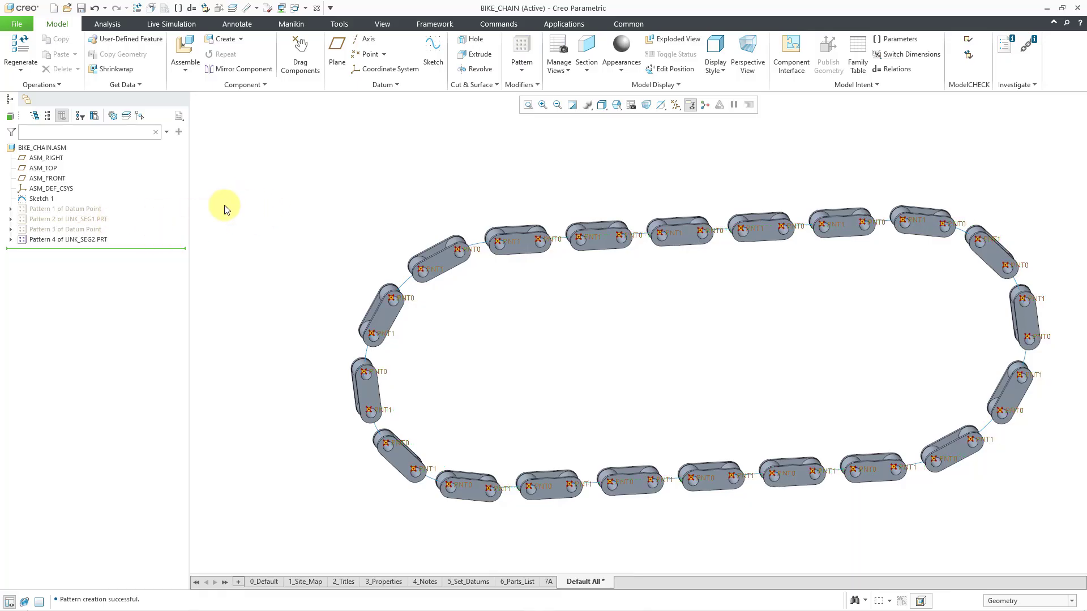
click(675, 105)
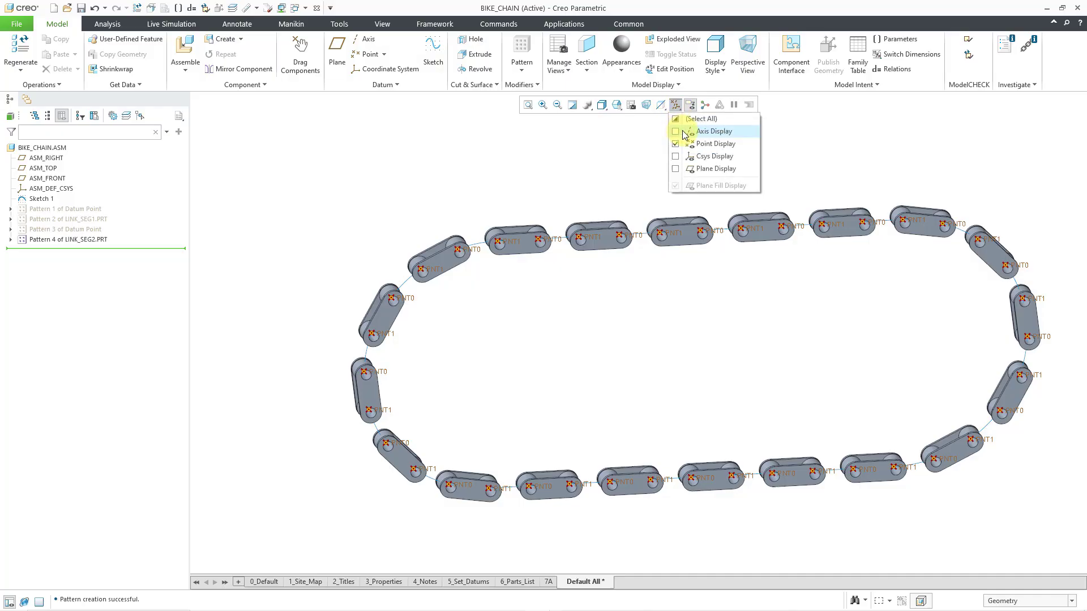
click(678, 142)
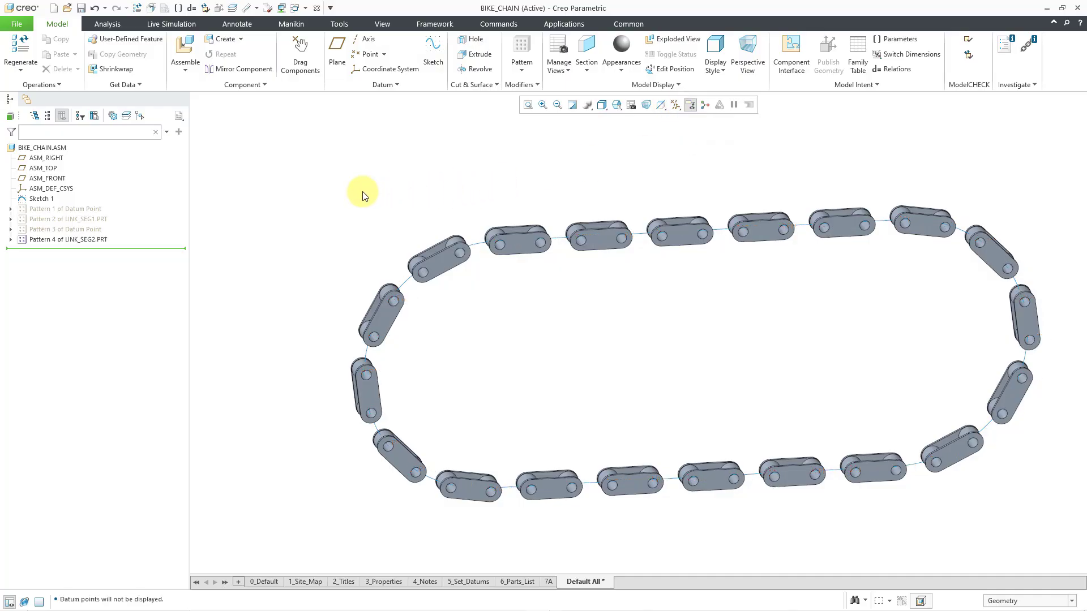
Step: Unhide Pattern 2 of LINK_SEG1.PRT, then orbit and zoom to inspect the full chain loop
click(100, 219)
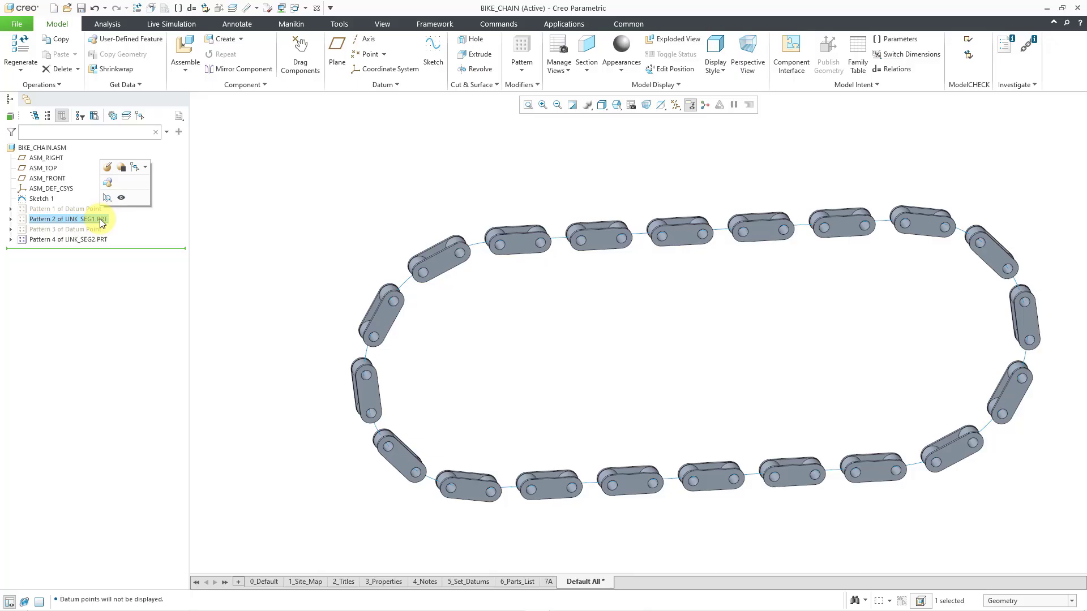
click(121, 199)
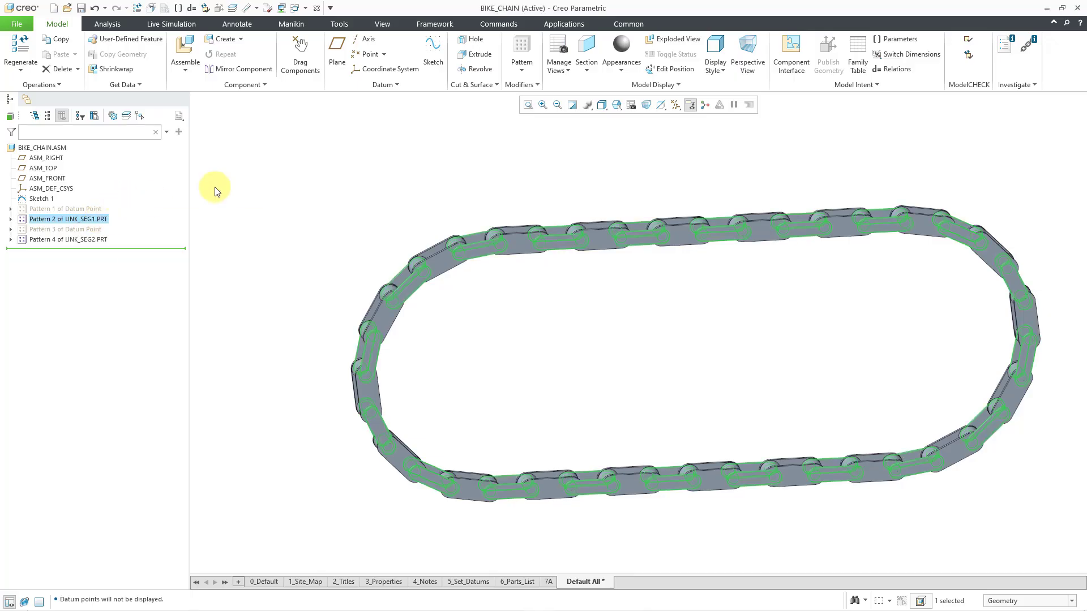
click(409, 200)
mouse_move(413, 206)
middle_down()
mouse_move(424, 214)
mouse_move(403, 250)
middle_up()
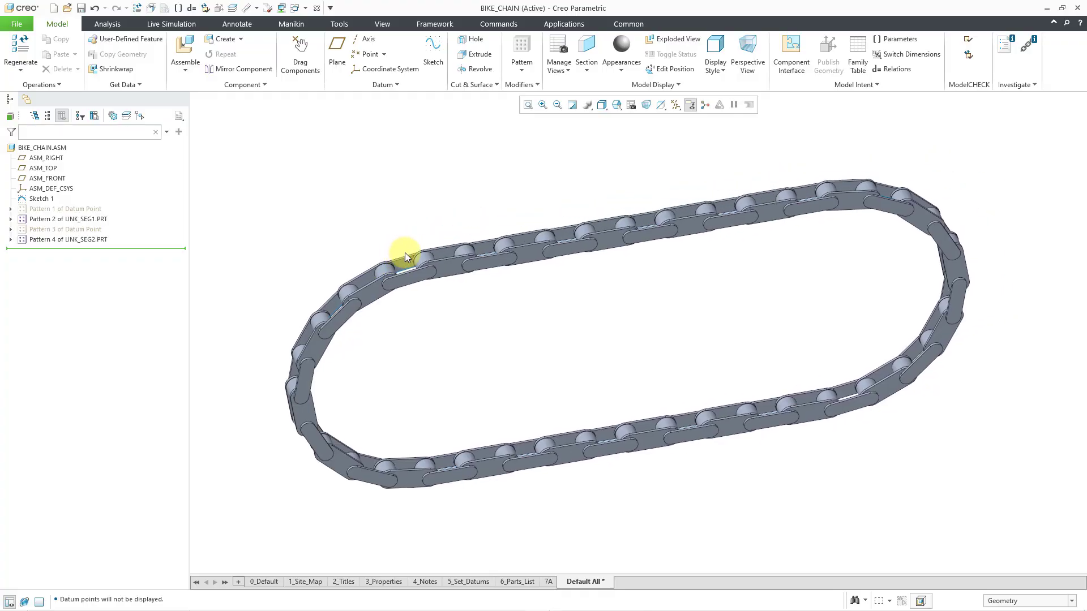
ctrl+middle_drag(505, 250, 508, 325)
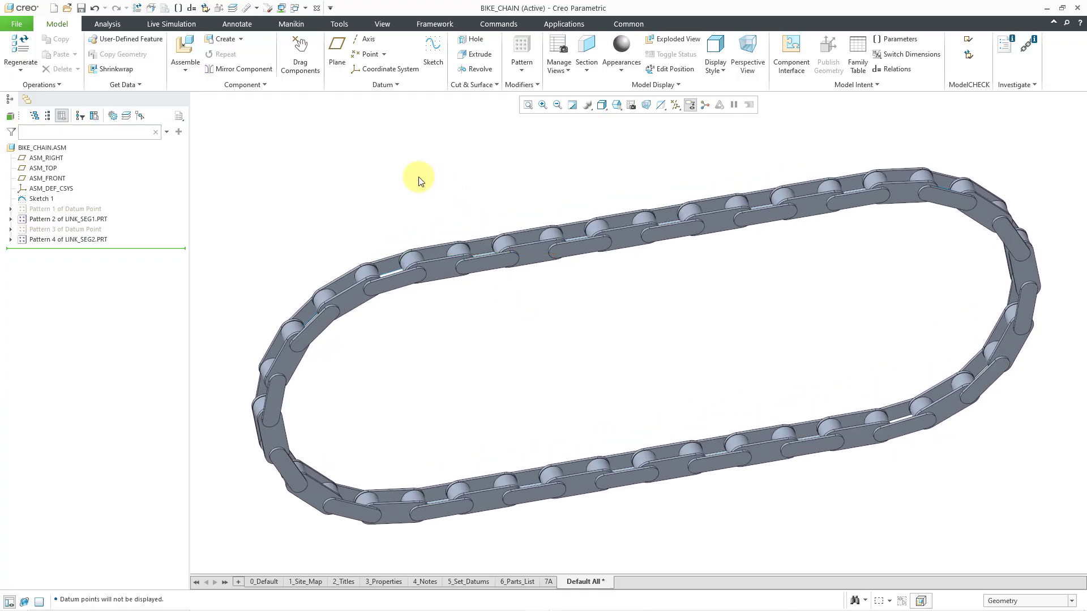